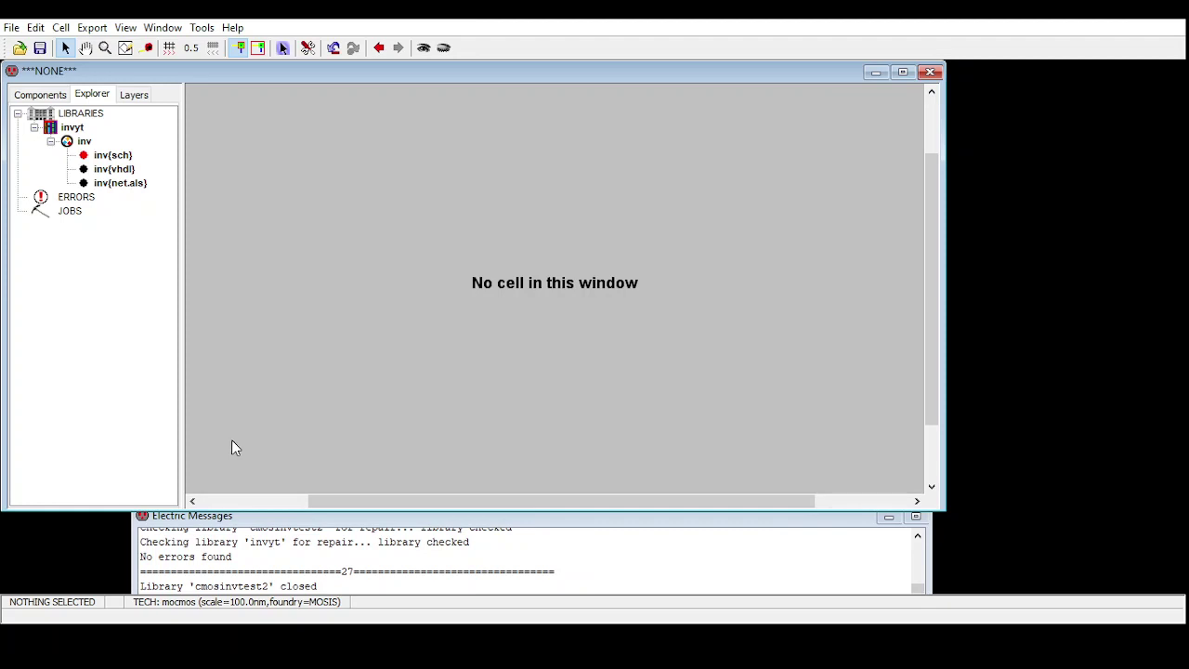
Step: Create a layout view of the cell inv in the invyt library and open it with the grid shown
click(65, 127)
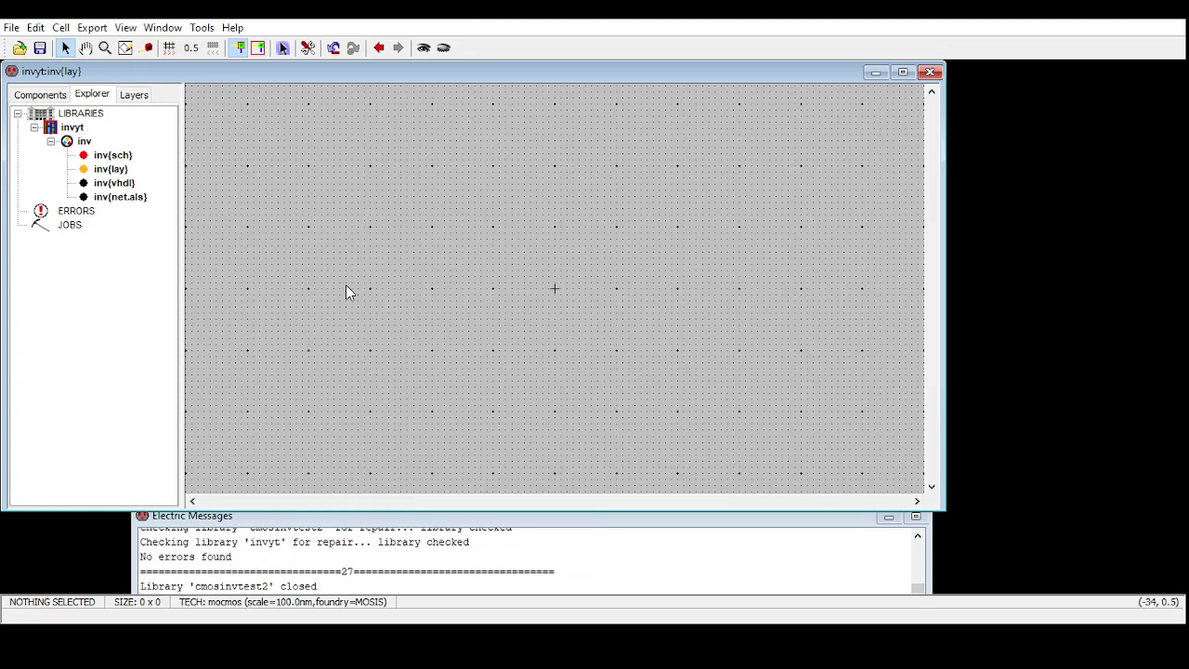
click(122, 173)
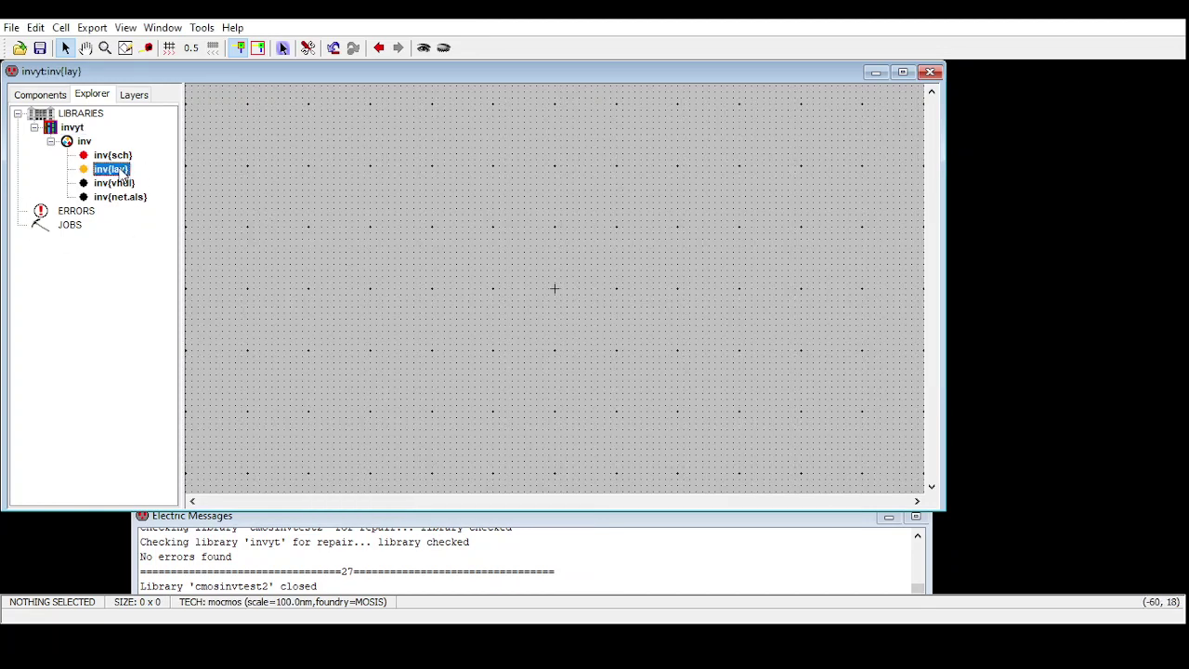
key(ctrl+g)
Step: Place a pMOS transistor up and left of the origin, rotate it 90 degrees and set its width to 20
click(26, 96)
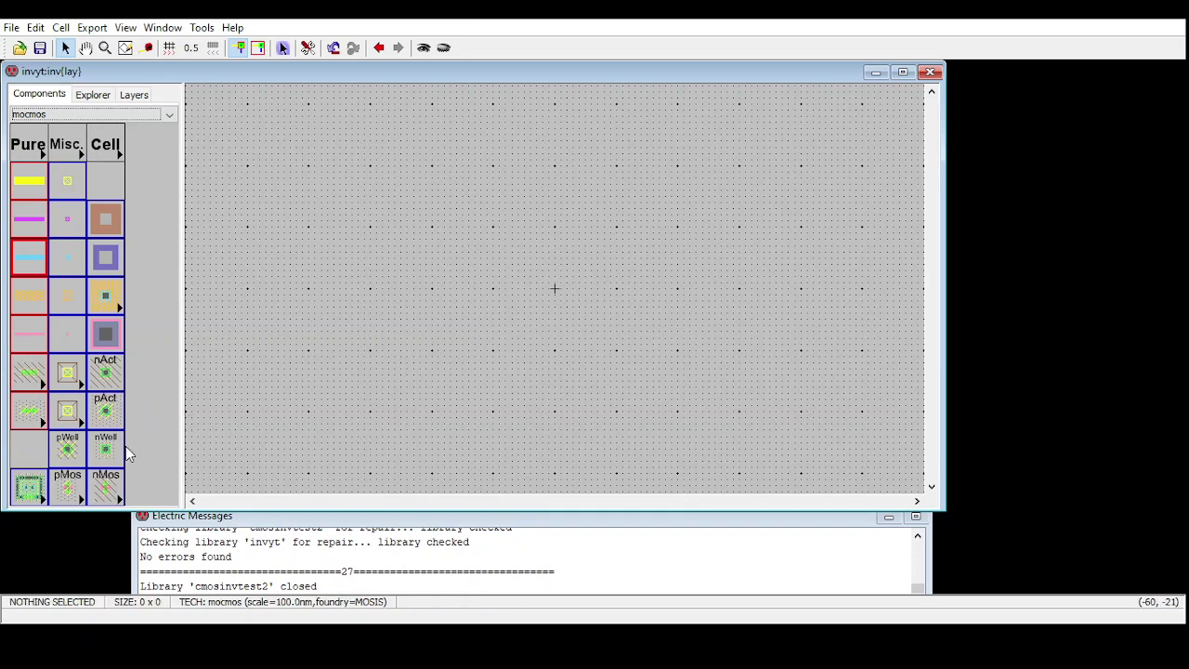
click(66, 490)
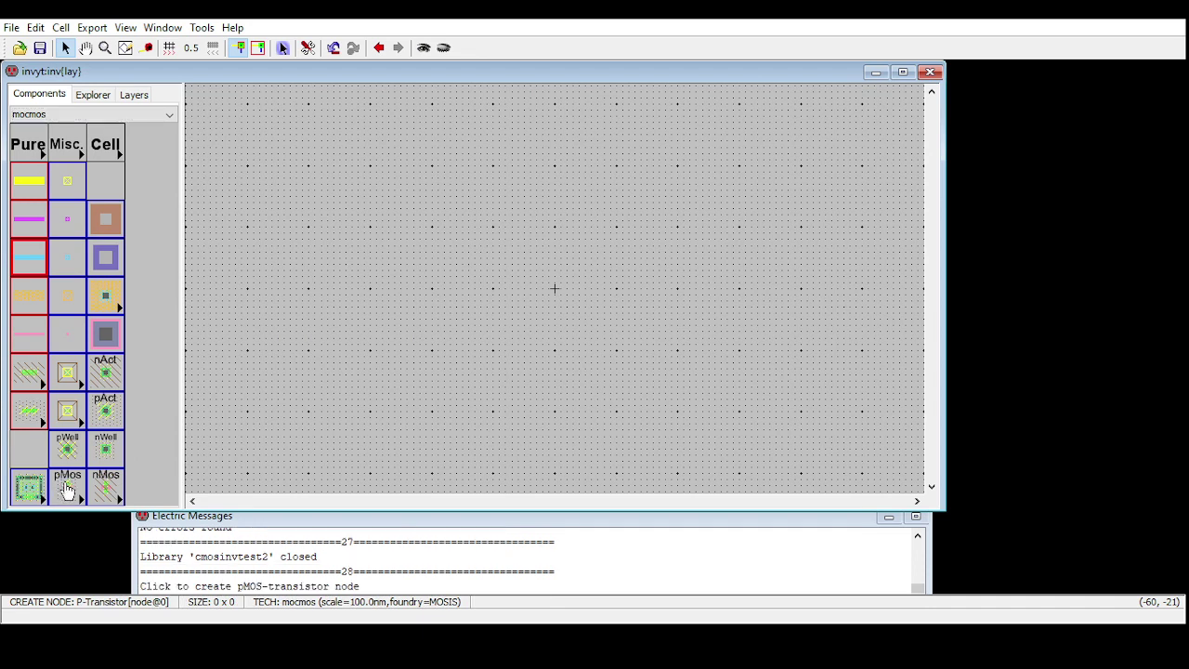
click(514, 205)
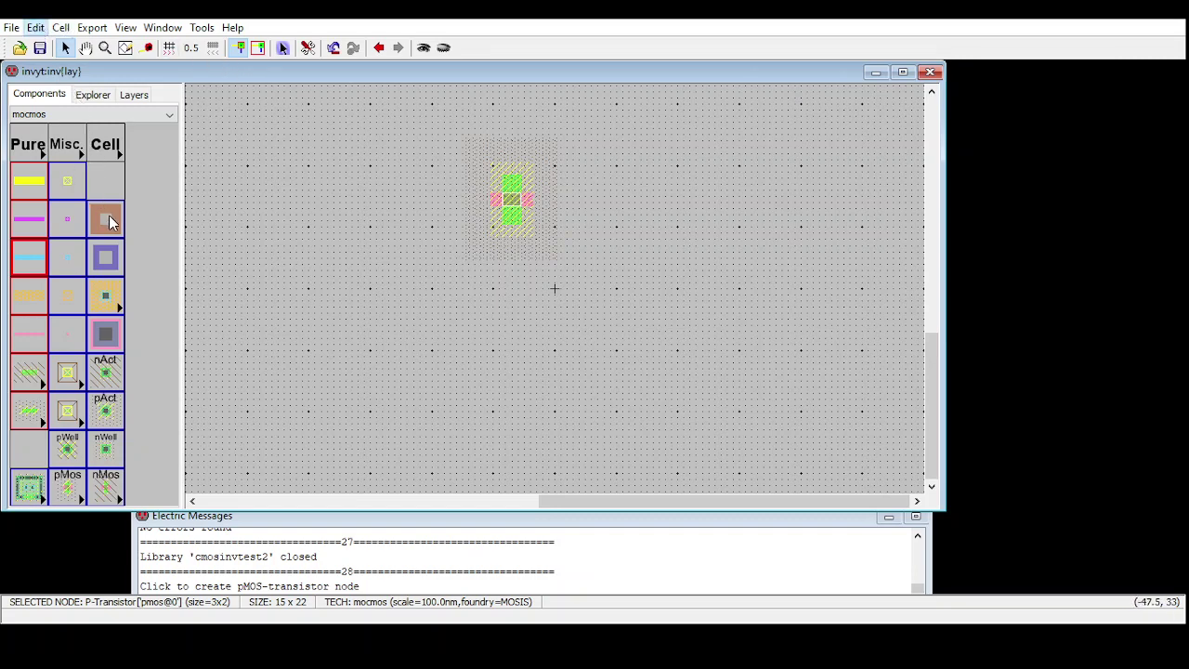
key(ctrl+j)
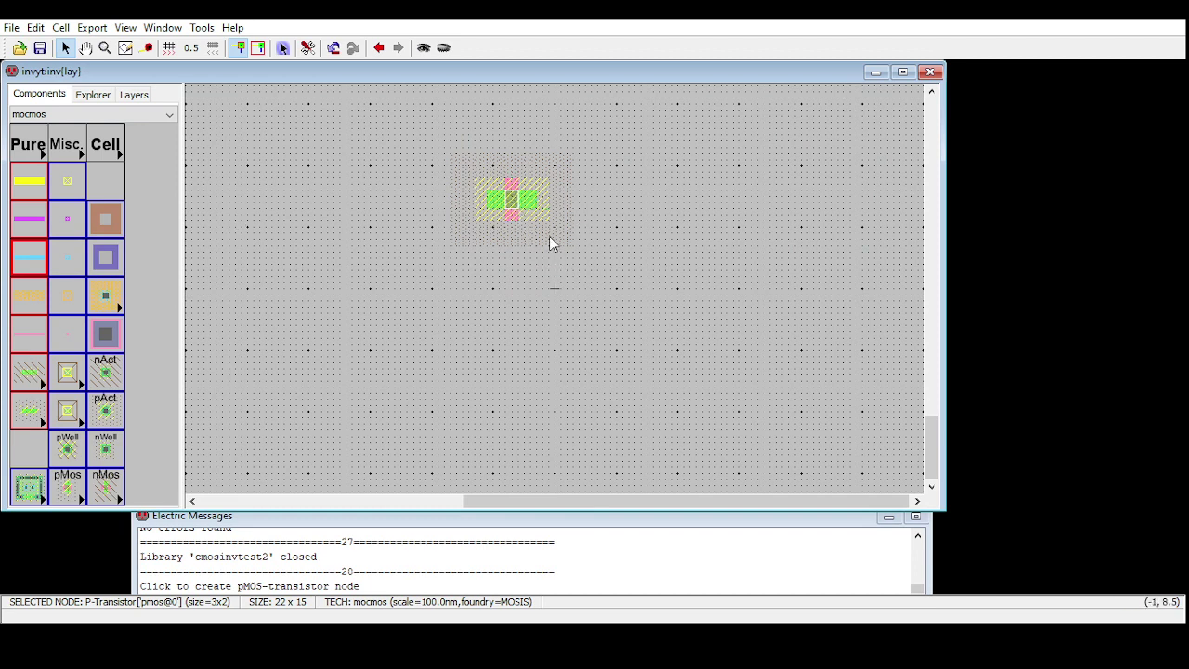
click(508, 200)
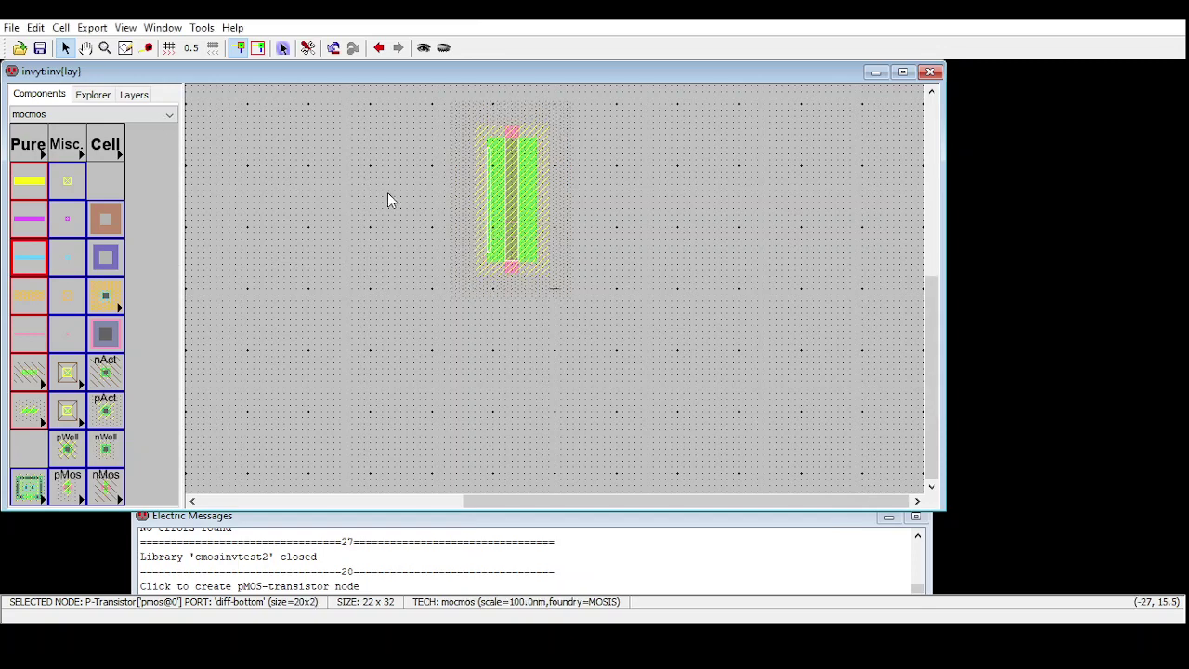
click(679, 260)
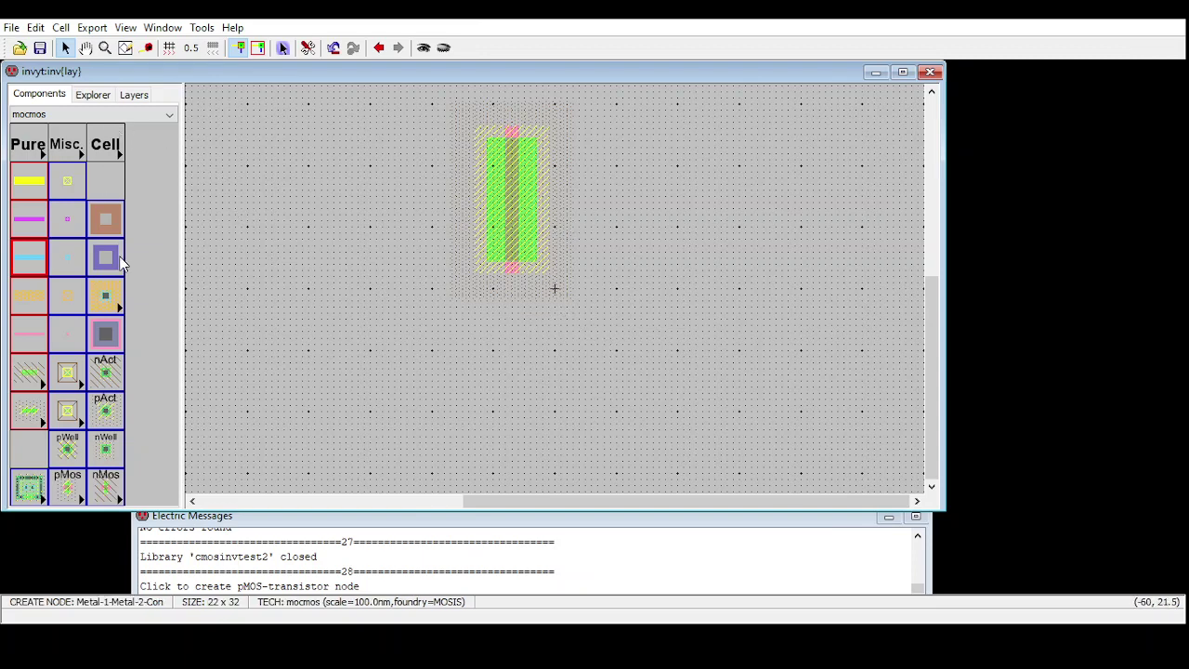
Step: Add a Metal-1-P-Active contact sized 5 x 20 left of the transistor and shift it down 1 unit to line up with it
click(108, 411)
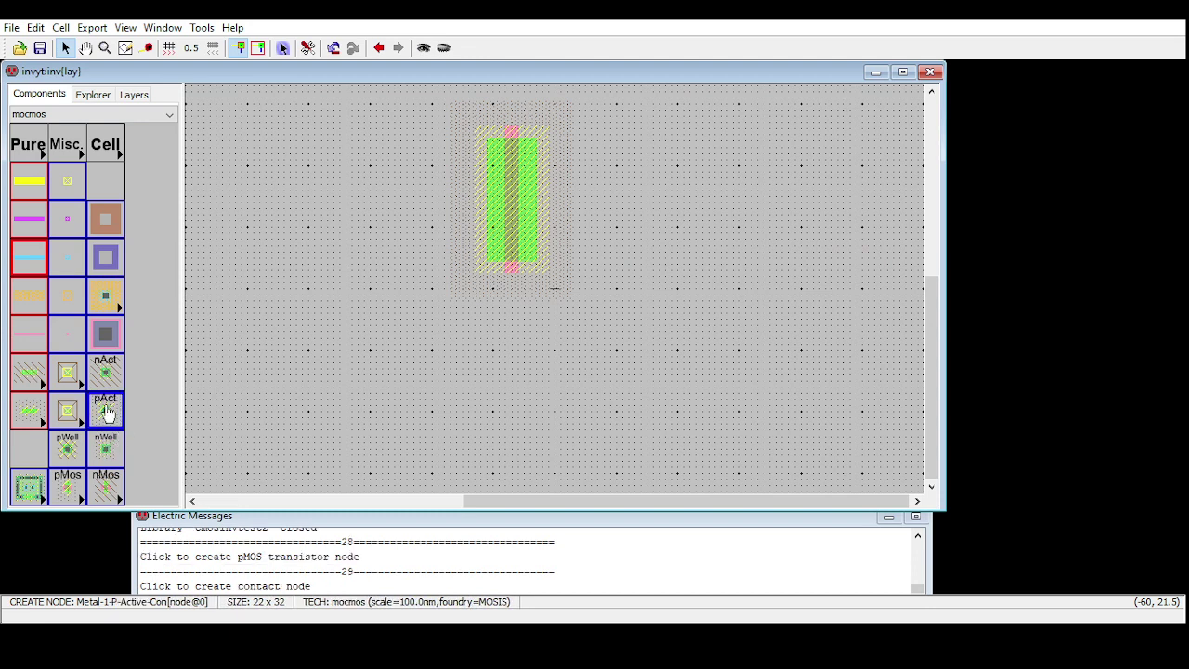
click(394, 200)
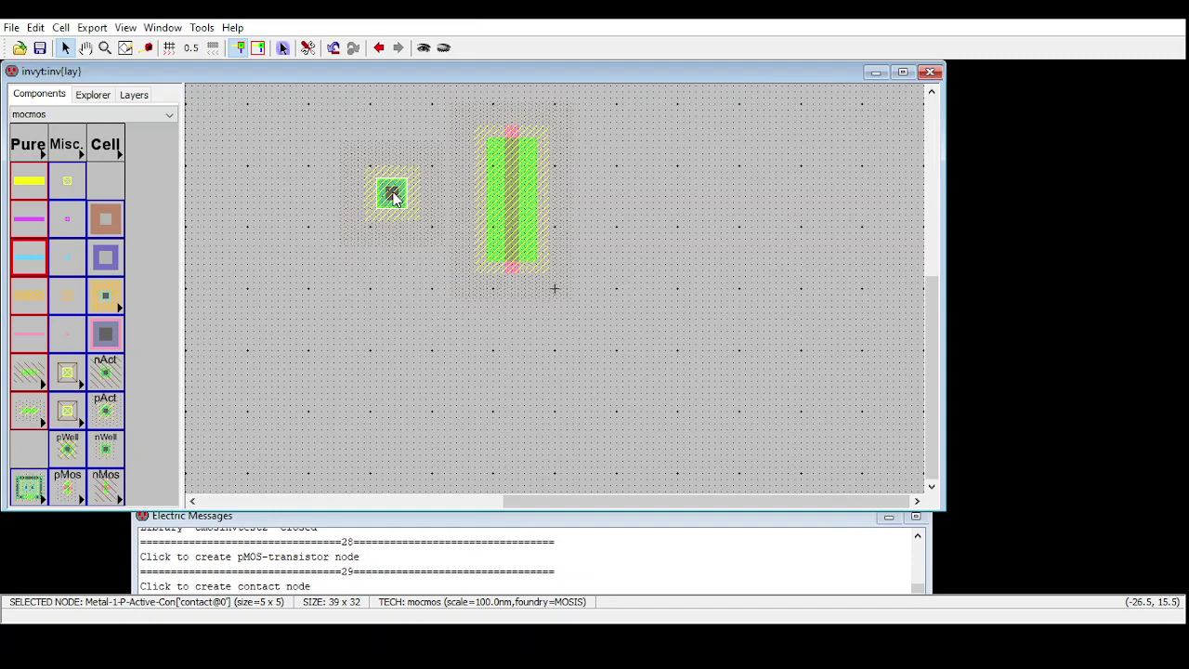
click(394, 196)
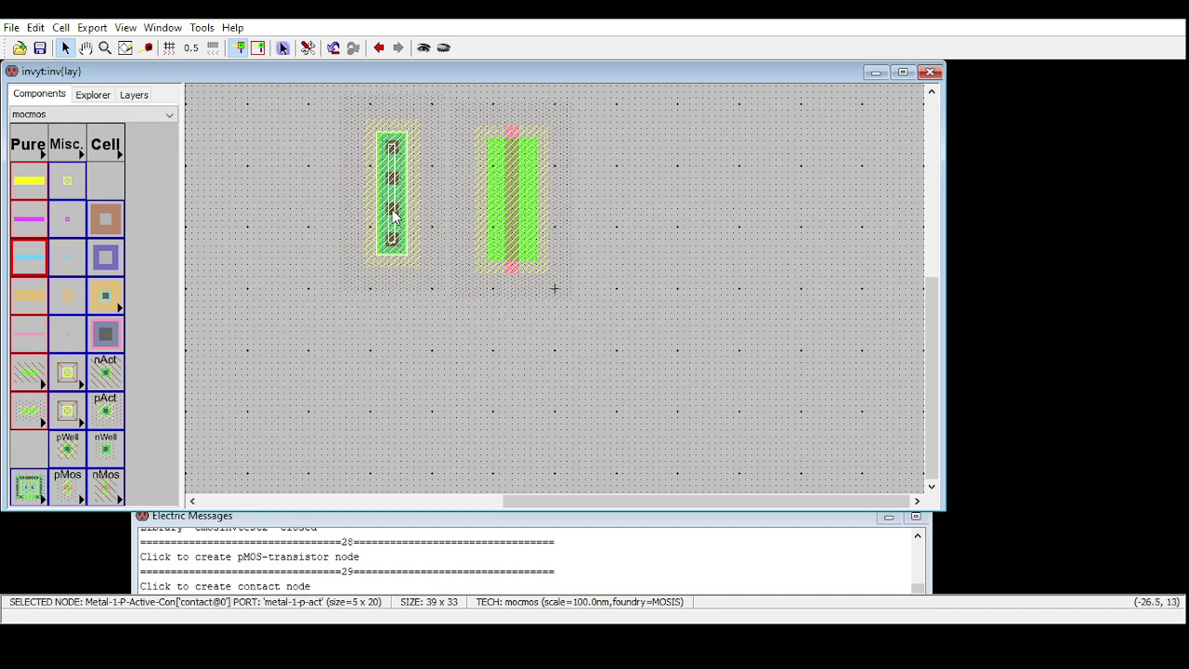
key(Down)
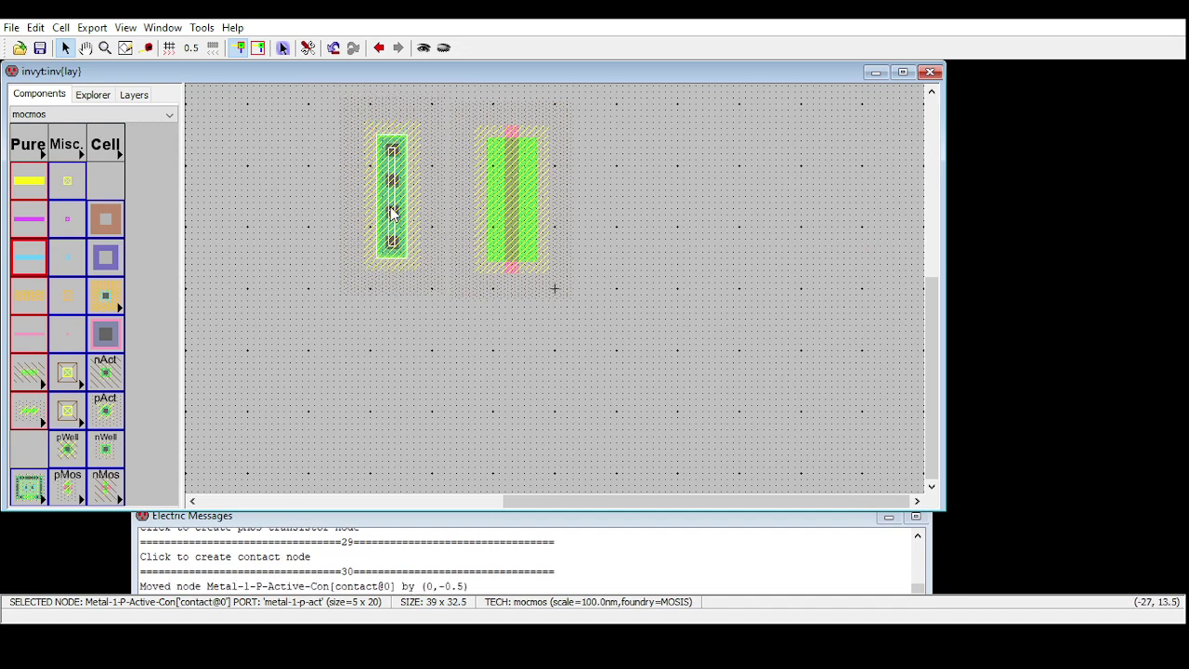
key(Down)
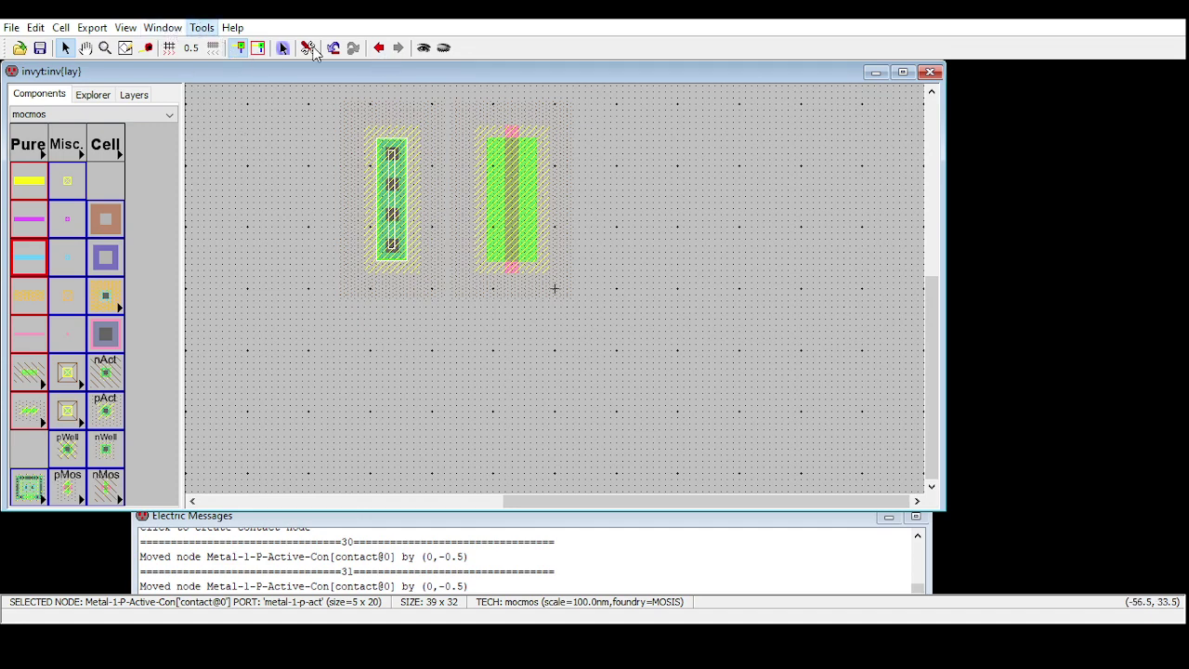
Step: Run the layout design rule check, move the P-active contact 1 unit right and repeat the check
click(353, 47)
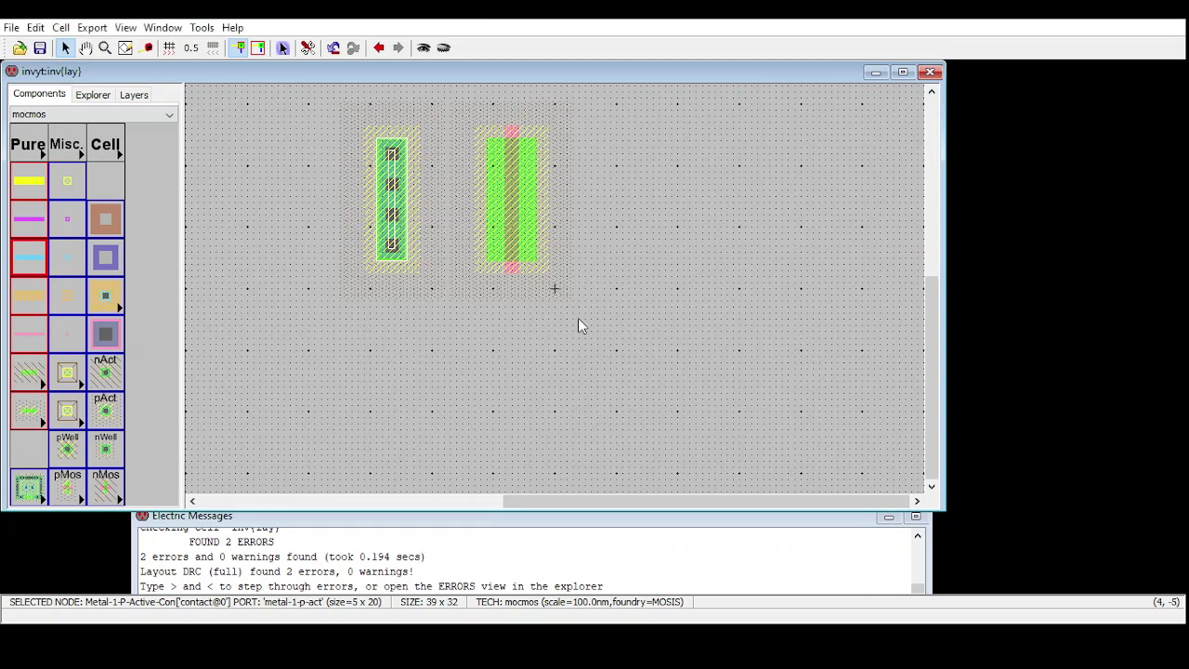
key(Right)
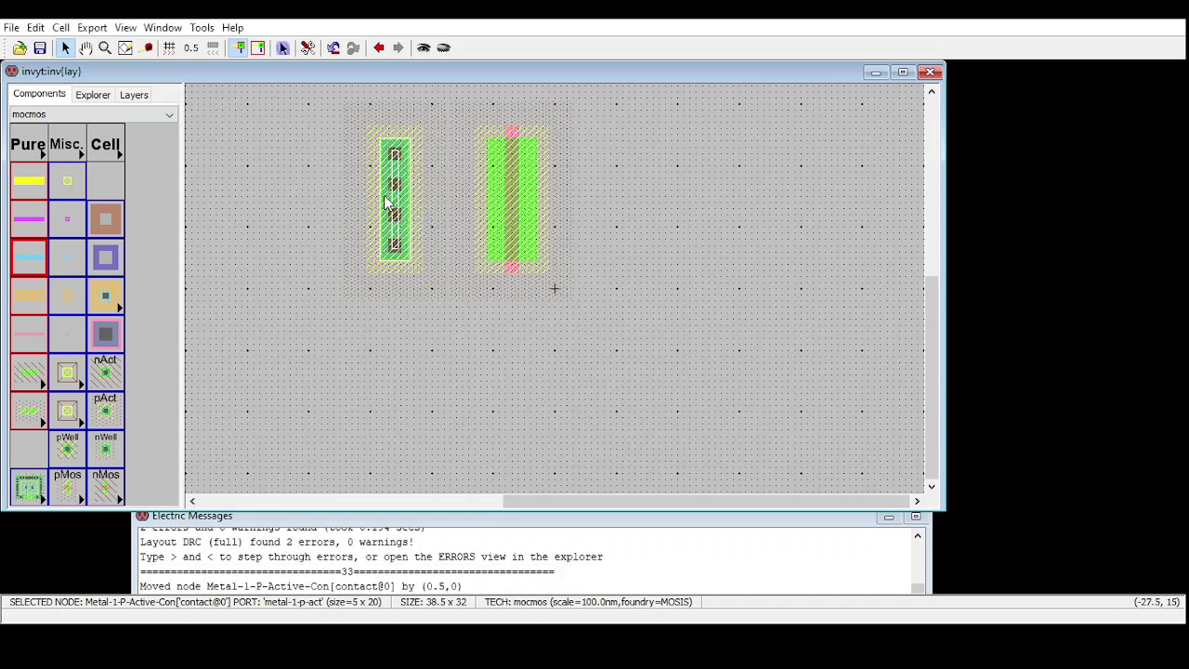
key(Right)
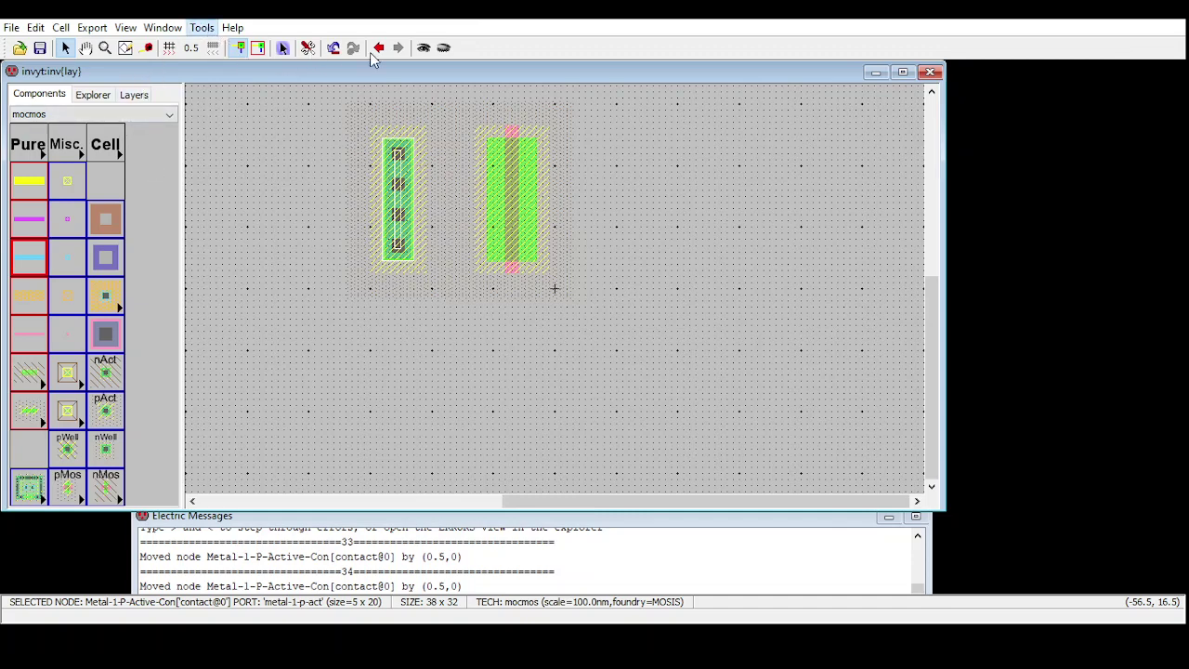
key(F5)
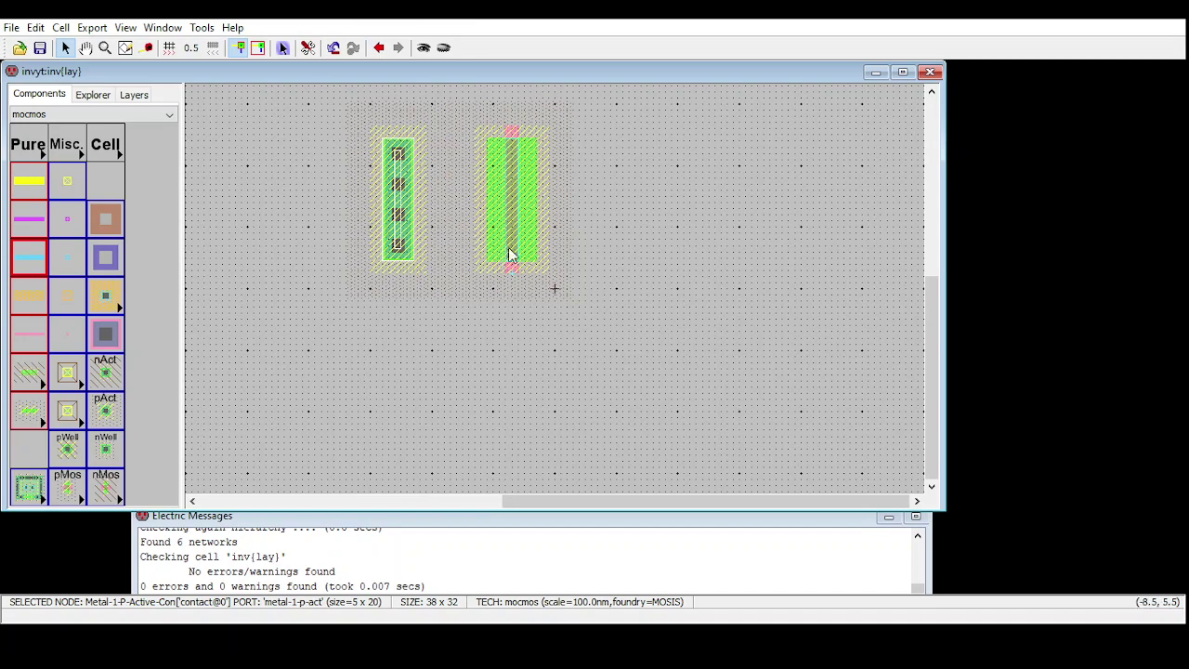
click(814, 154)
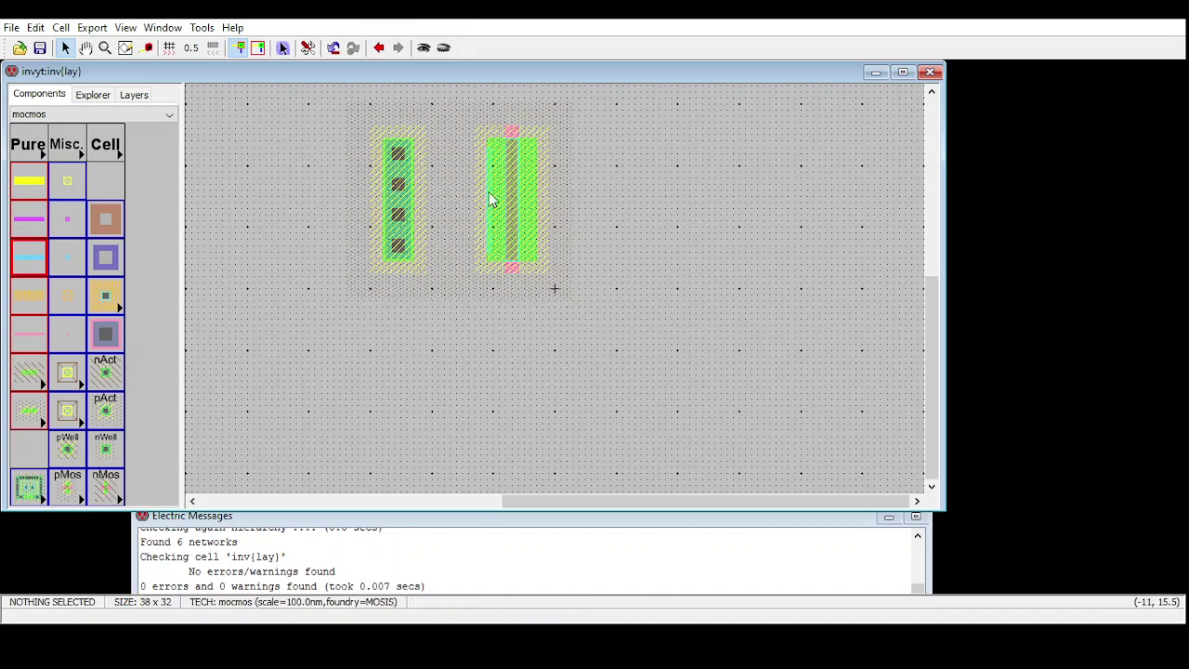
click(398, 203)
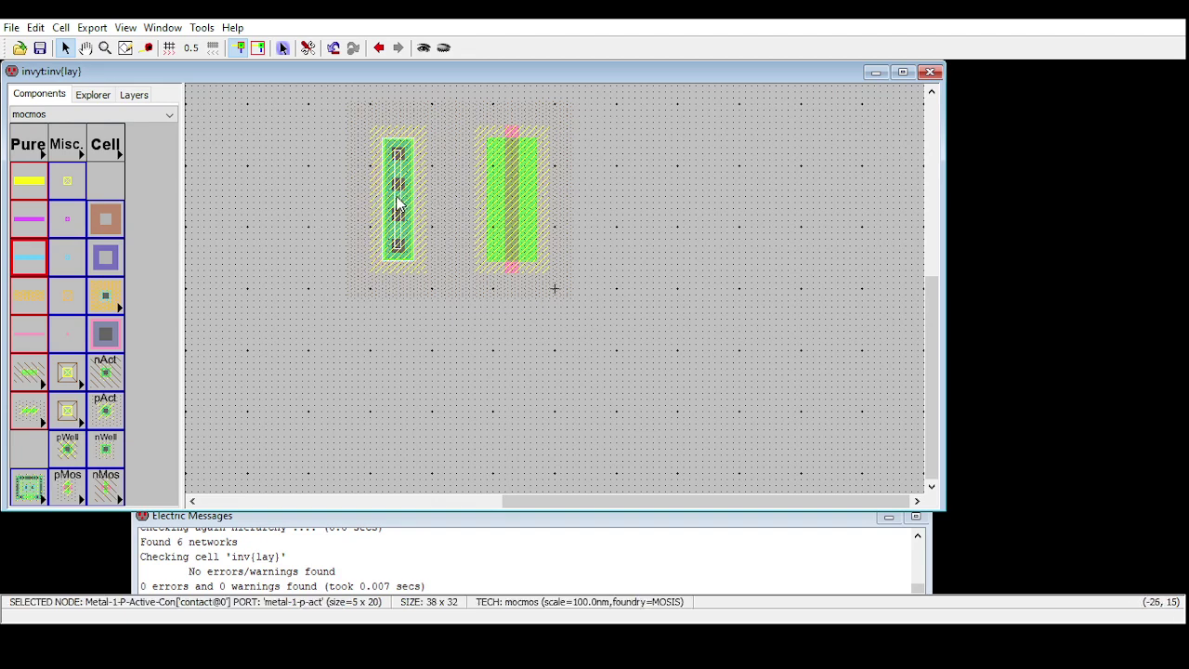
right_drag(512, 200, 514, 201)
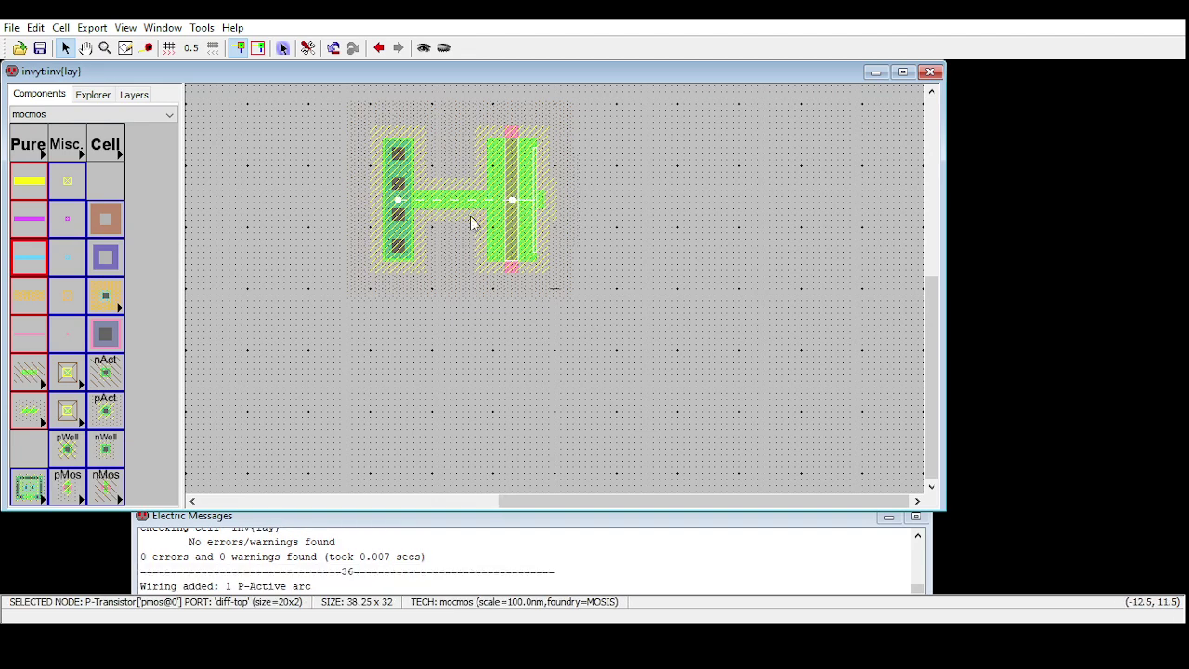
key(ctrl+z)
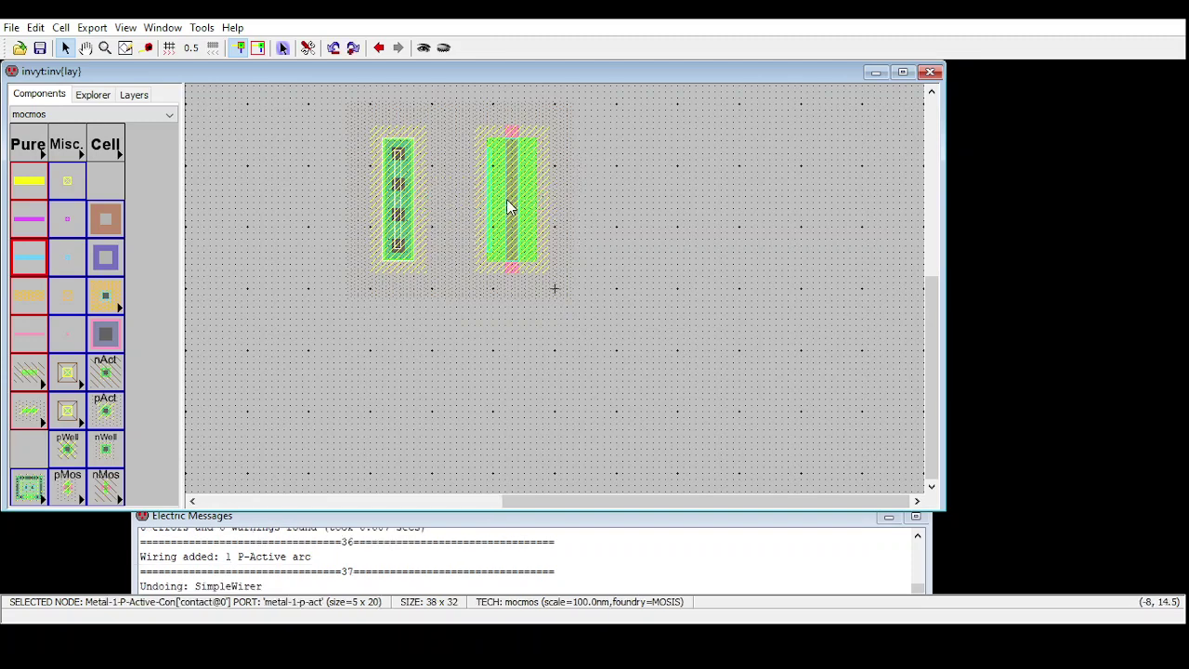
Step: Connect the P-active contact to the pMOS transistor's left diffusion with a P-Active arc and run the design rule check
right_drag(505, 197, 507, 202)
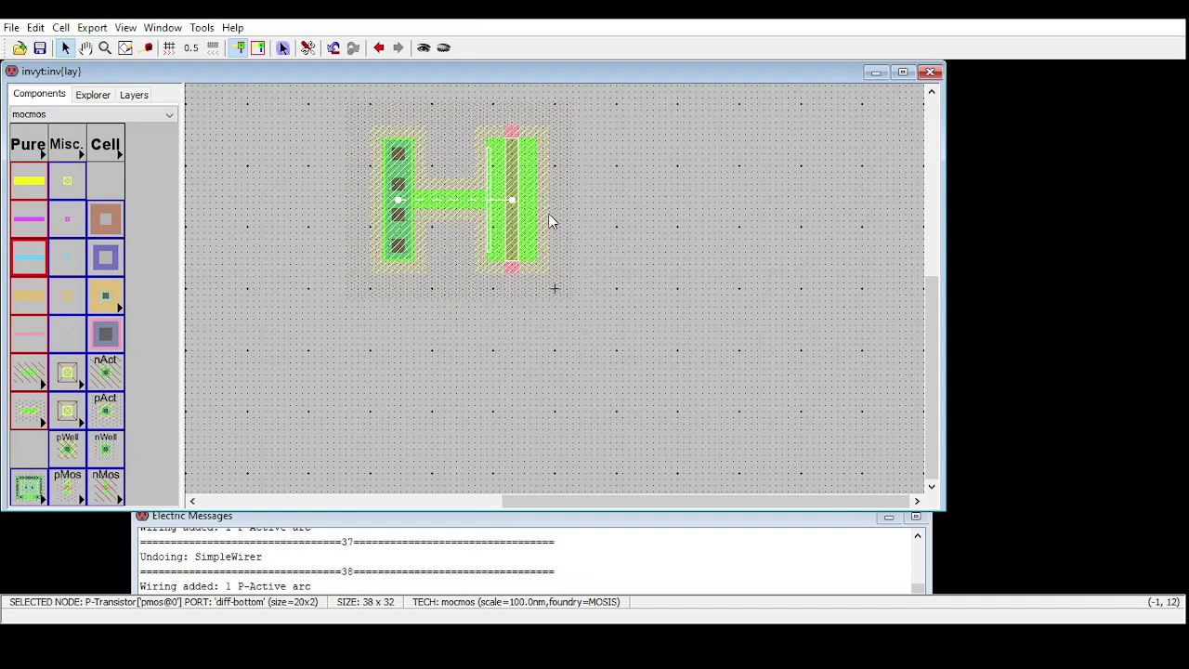
click(639, 329)
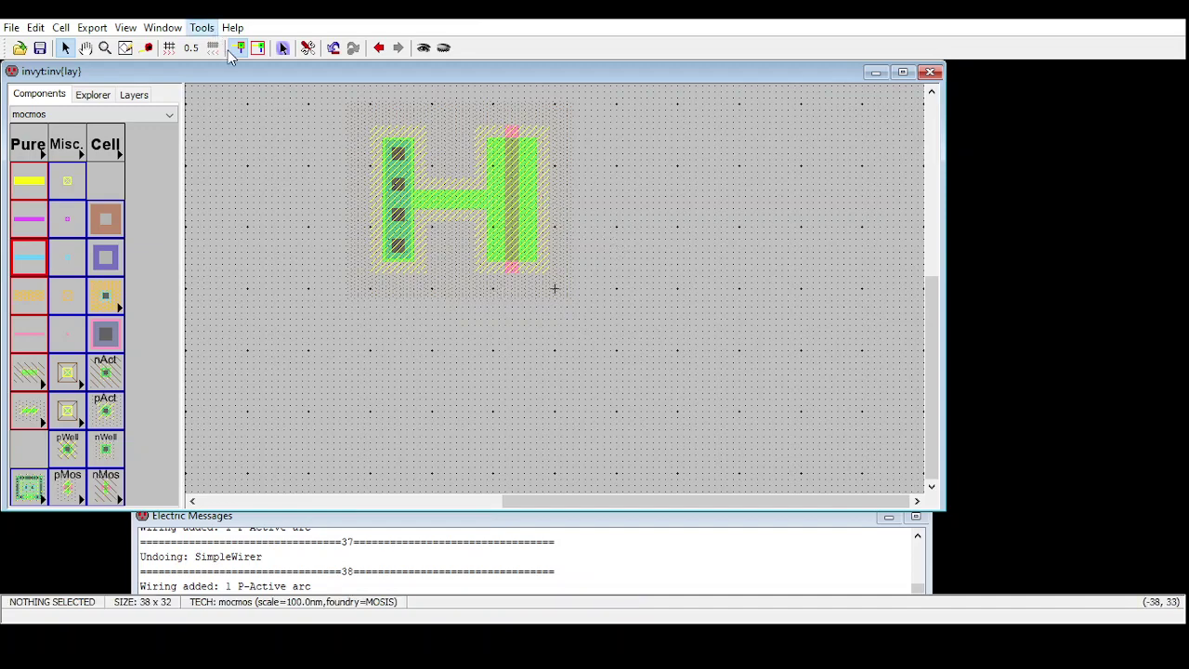
key(F5)
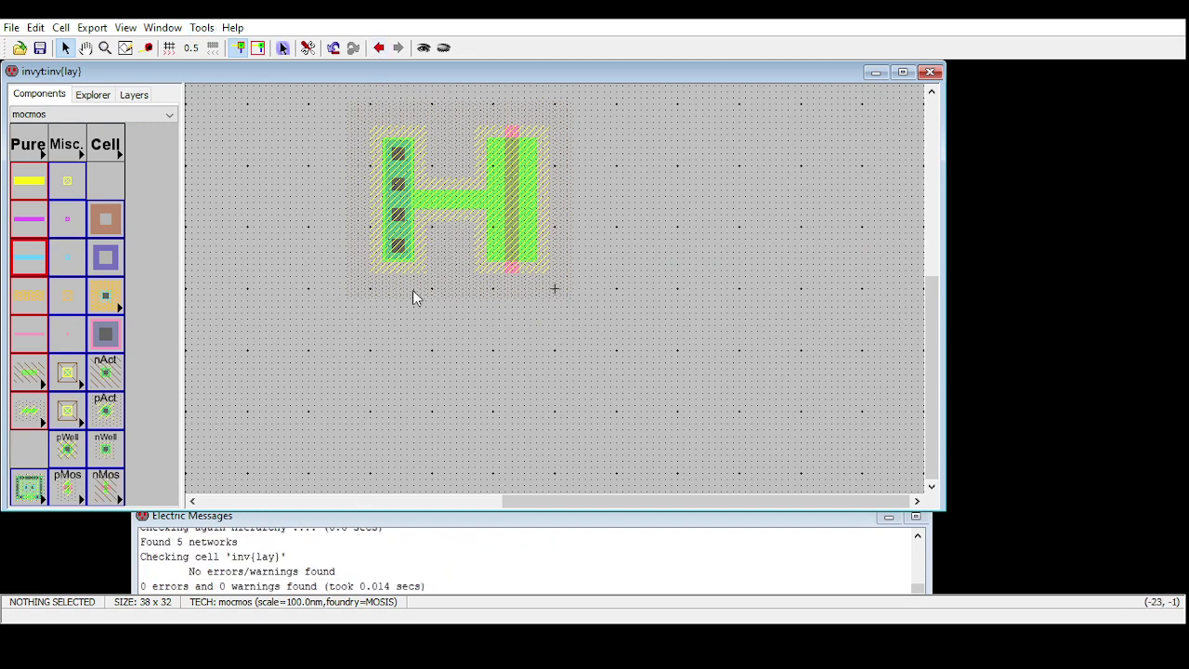
Step: Move the wired P-active contact 5.5 units right, closer to the transistor, and run the design rule check
click(405, 204)
key(Right)
key(Right)
key(Right)
key(Right)
key(Right)
key(Right)
key(Right)
key(Right)
key(Right)
key(Right)
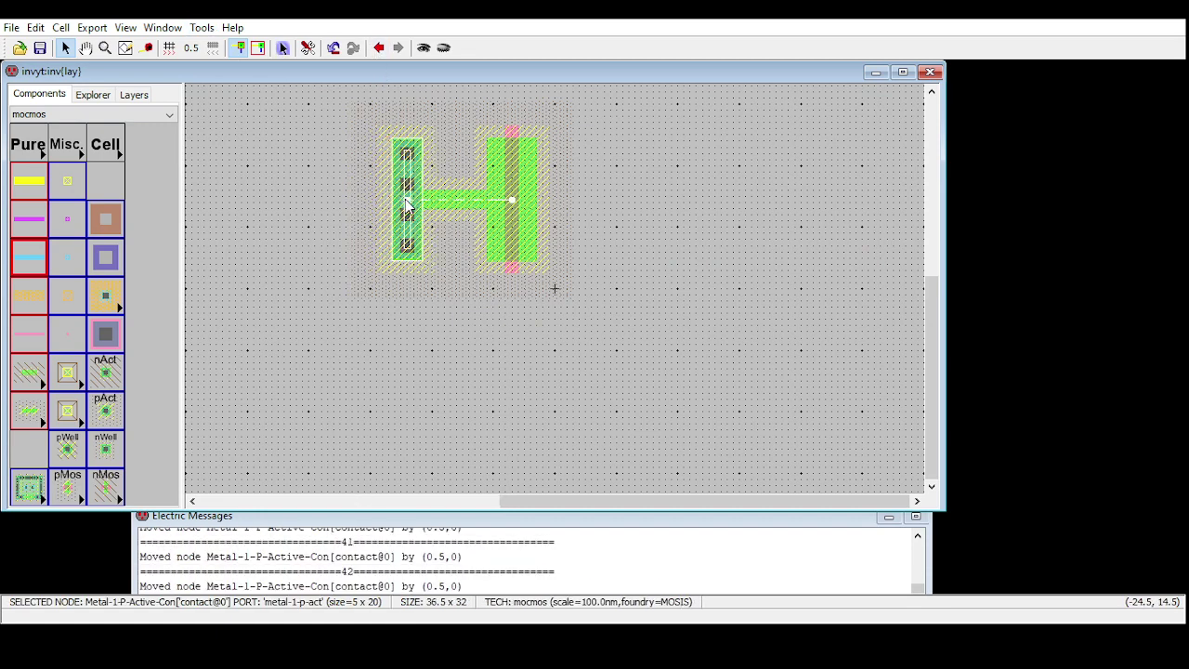
key(Right)
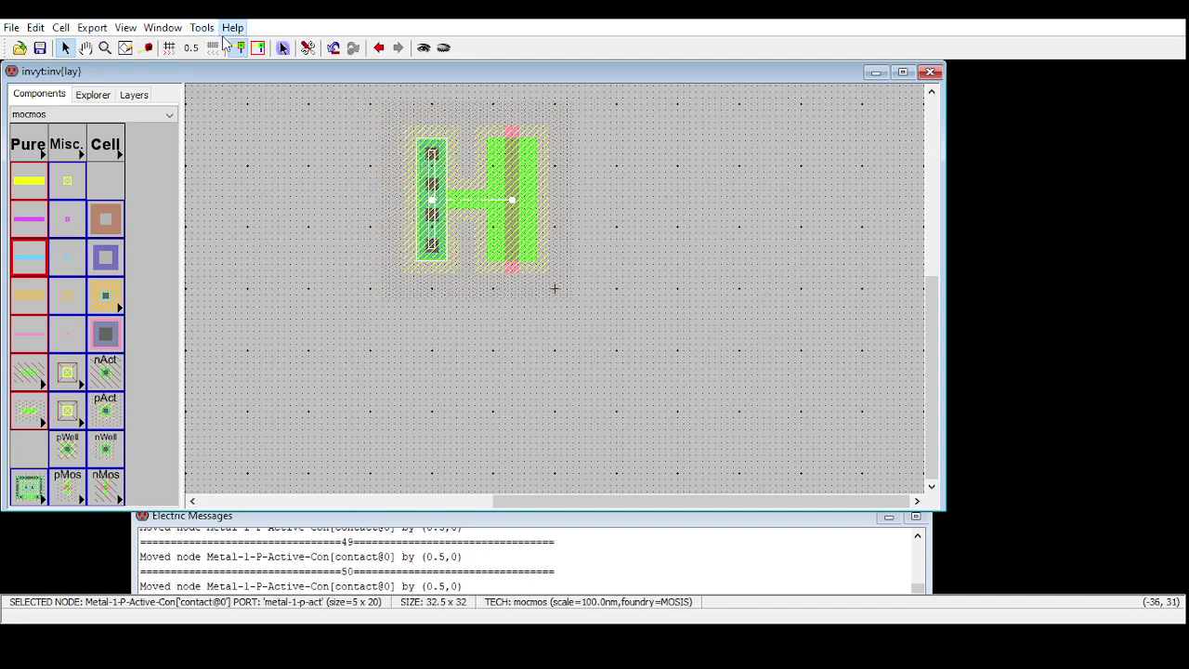
click(353, 48)
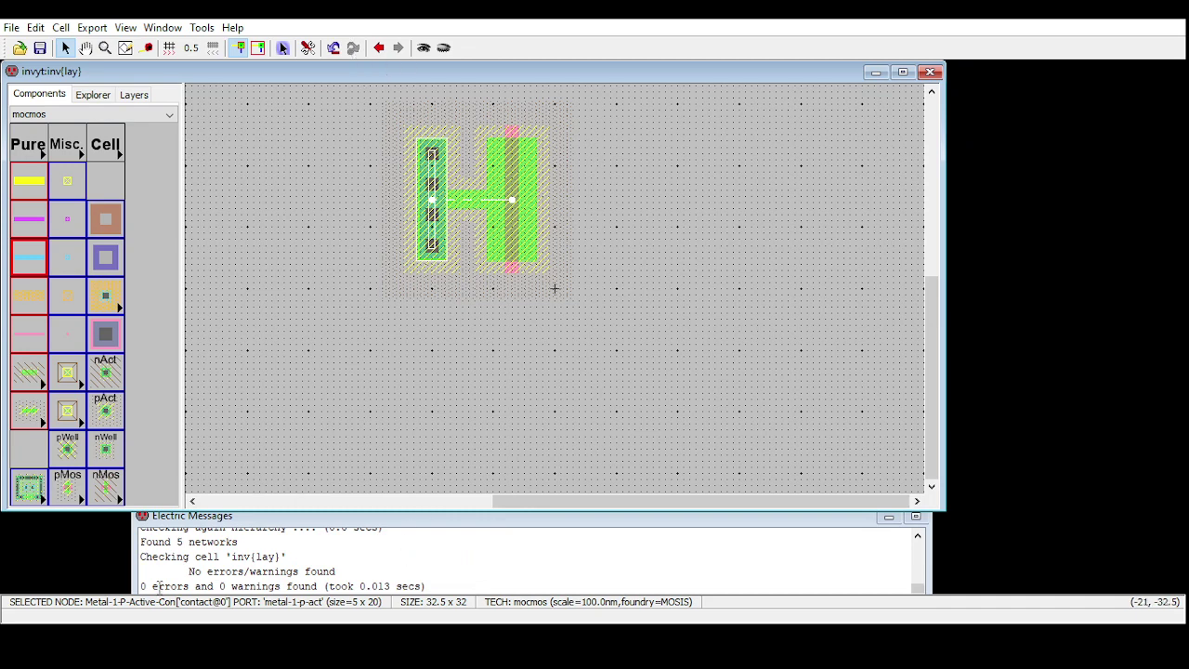
drag(144, 586, 373, 587)
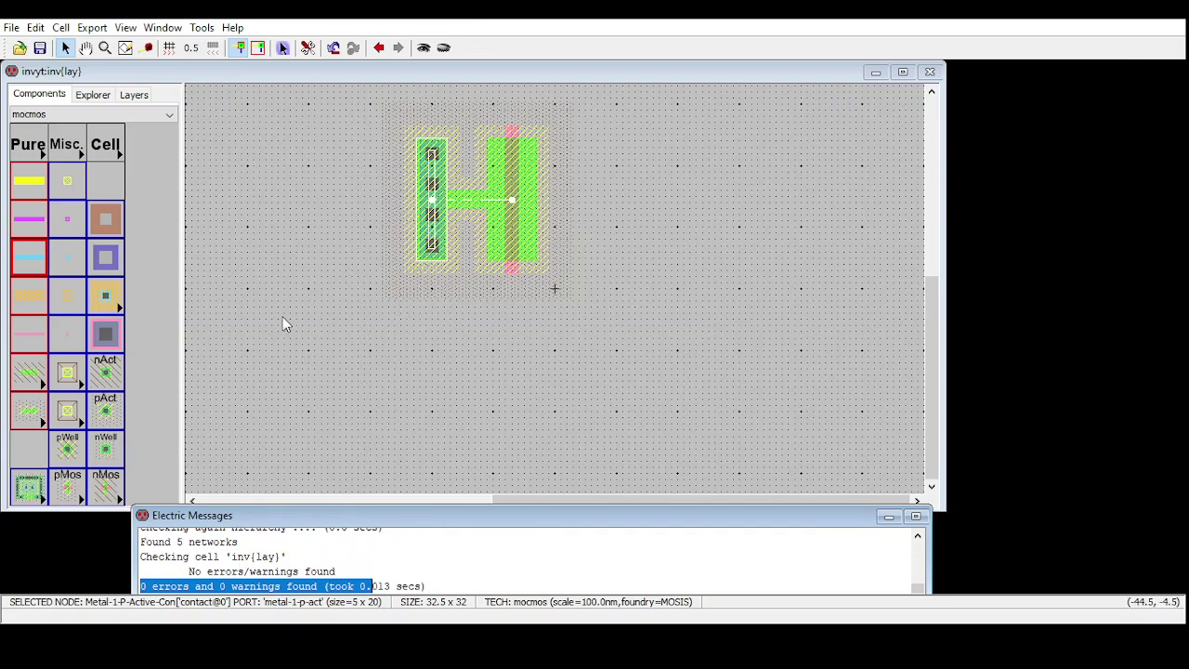
Step: Add a second Metal-1-P-Active contact sized 5 x 20 right of the transistor and shift it down 0.5 units to align
click(107, 412)
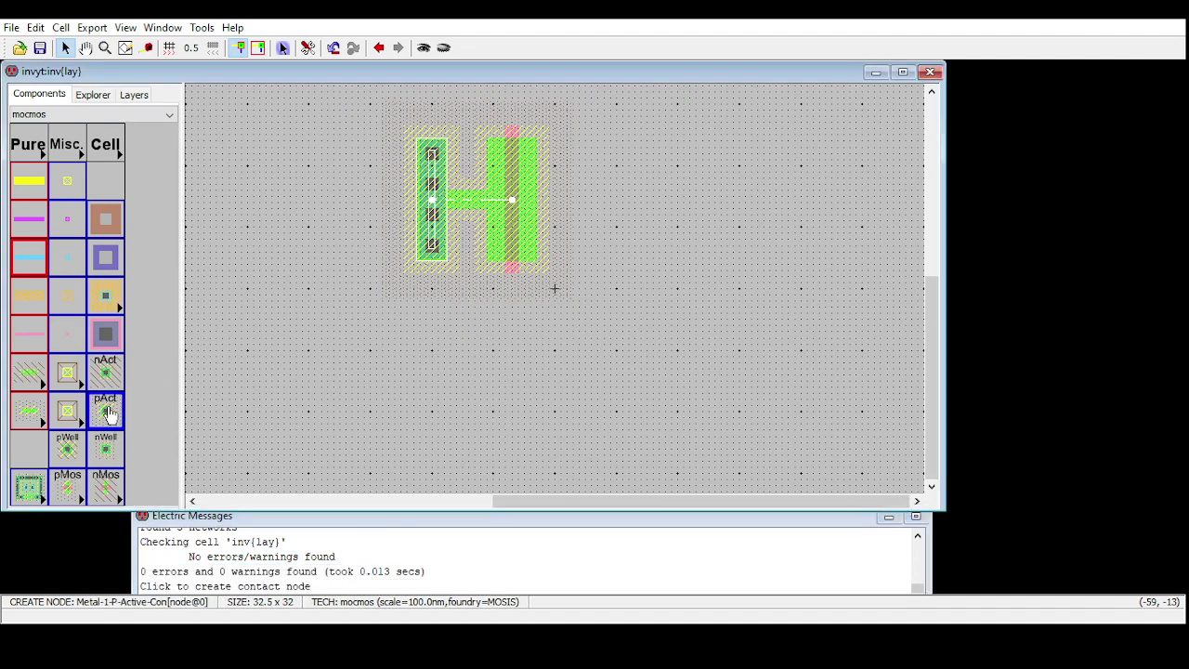
click(599, 201)
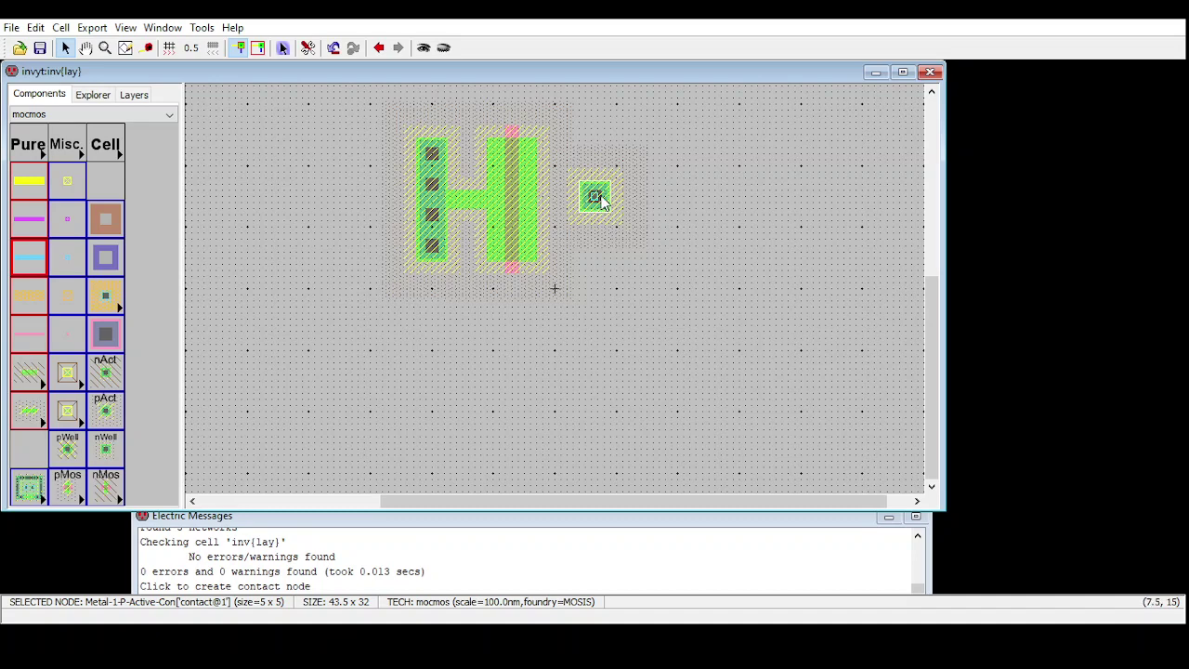
click(600, 202)
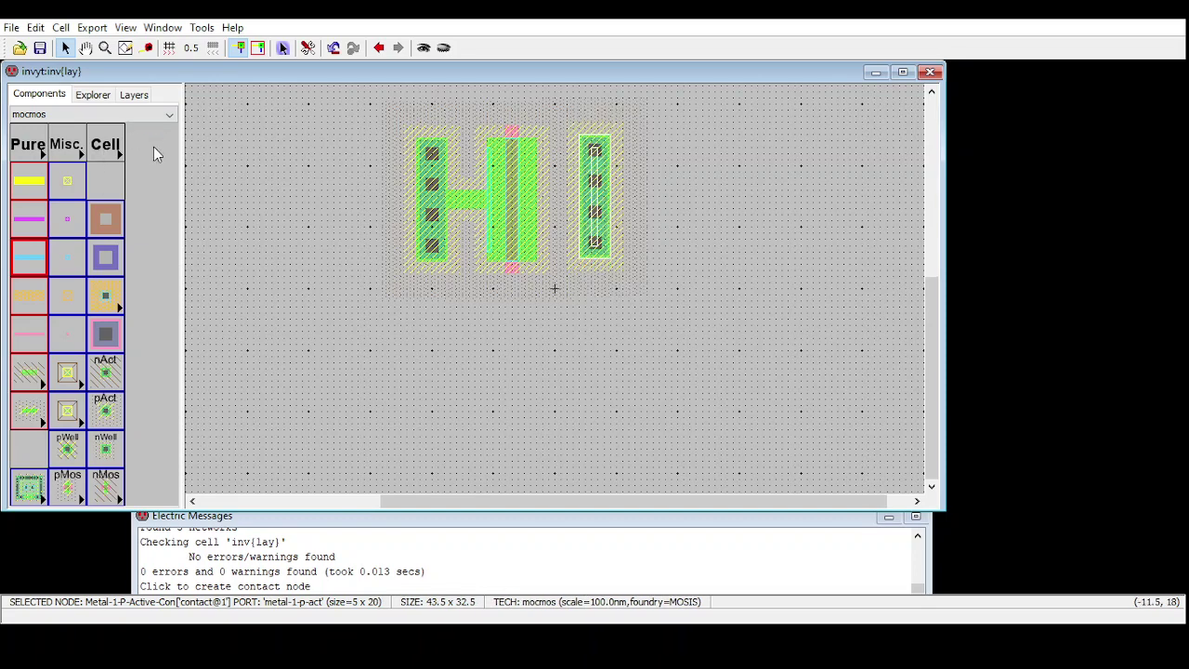
key(Down)
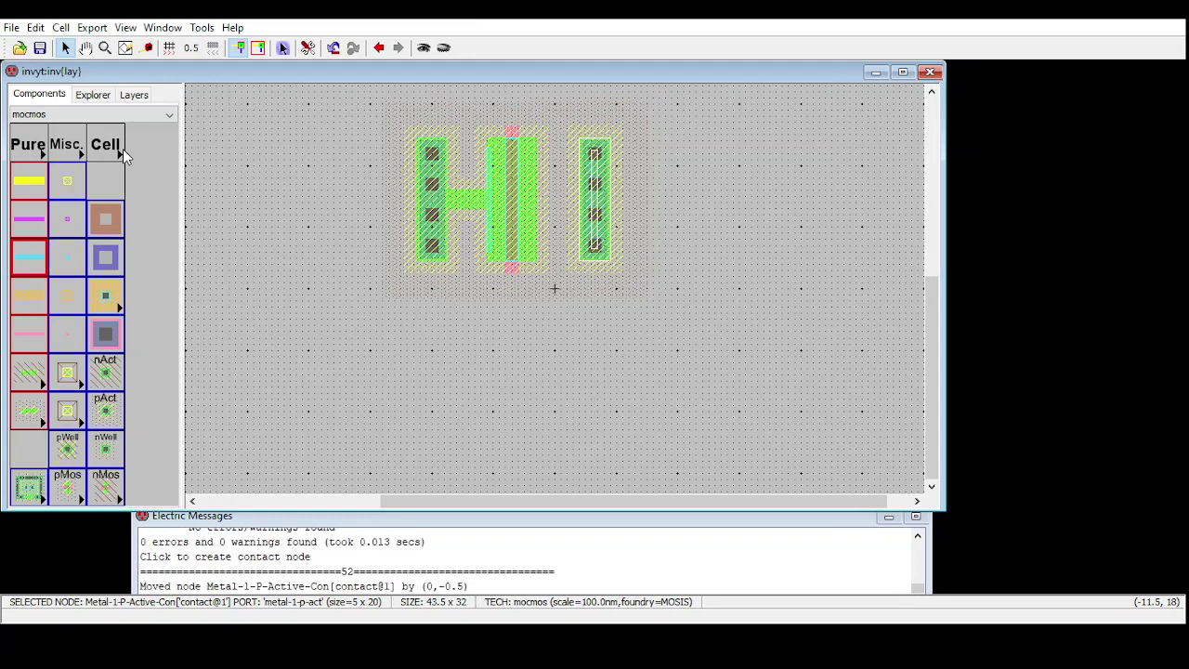
Step: Run the design rule check, and connect the new contact to the transistor's right diffusion with a P-Active arc
click(352, 51)
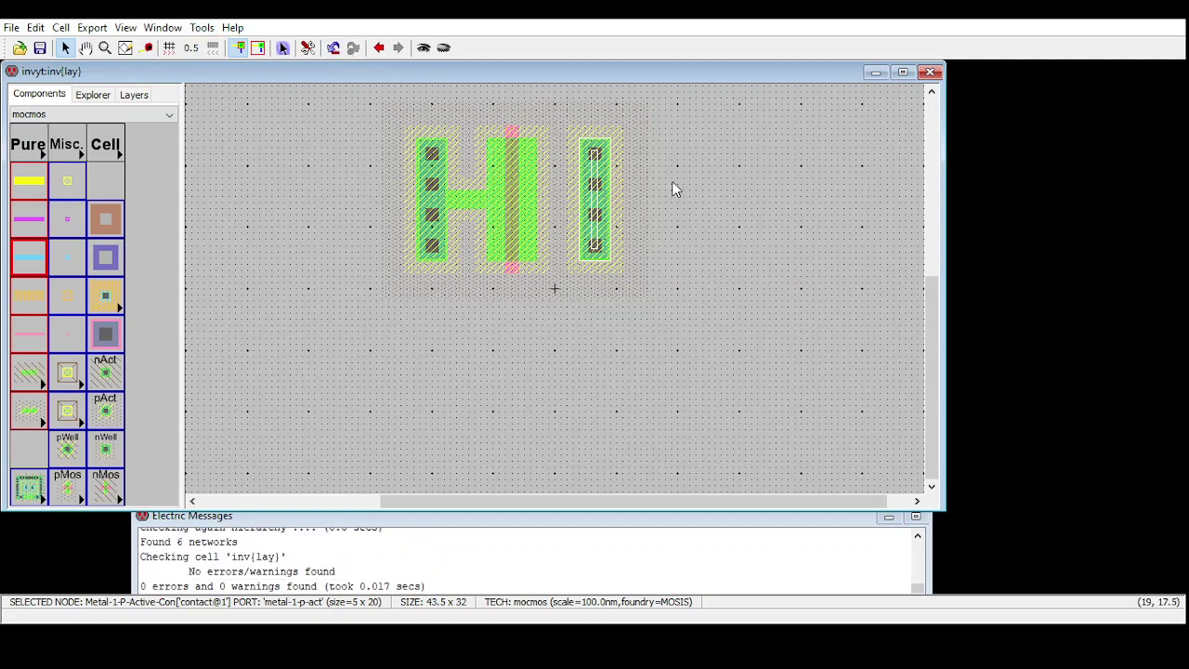
right_click(516, 205)
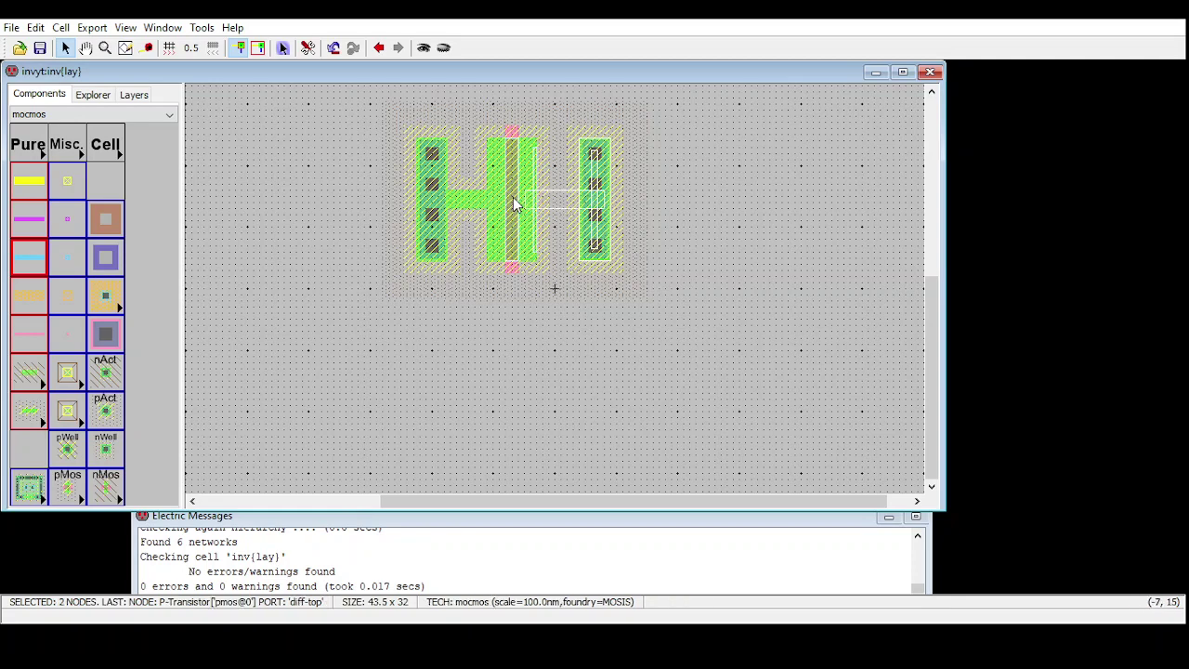
click(742, 208)
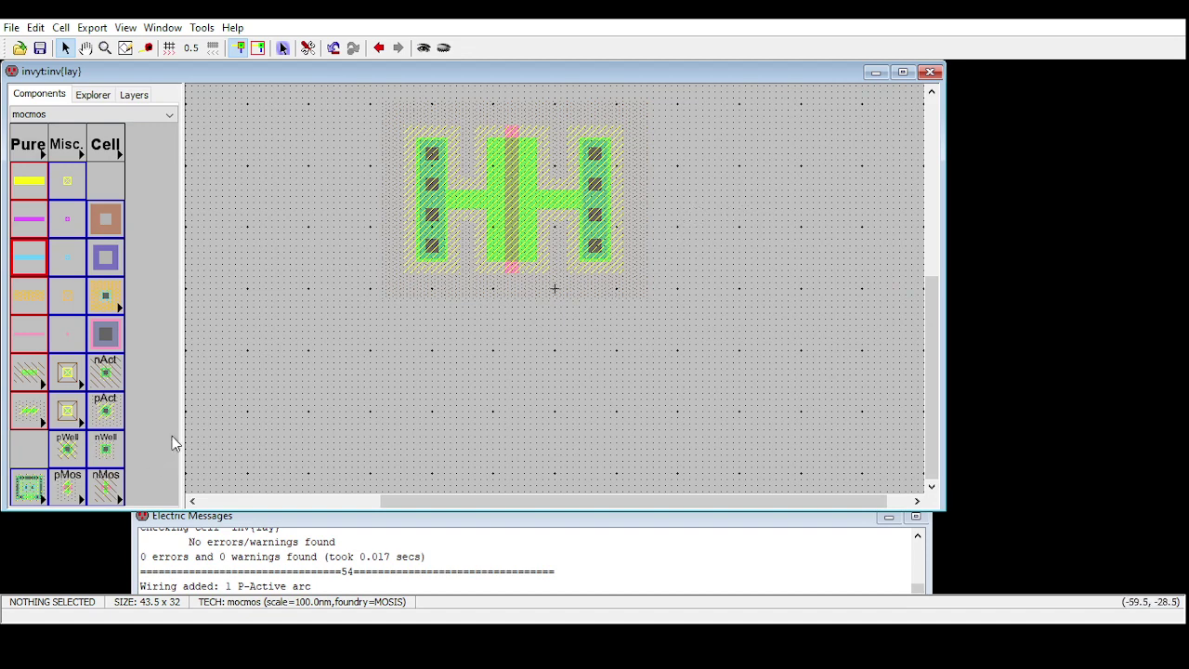
Step: Place a Metal-1-N-Well contact sized 20 x 5 above the pMOS transistor and run the design rule check
drag(927, 312, 918, 251)
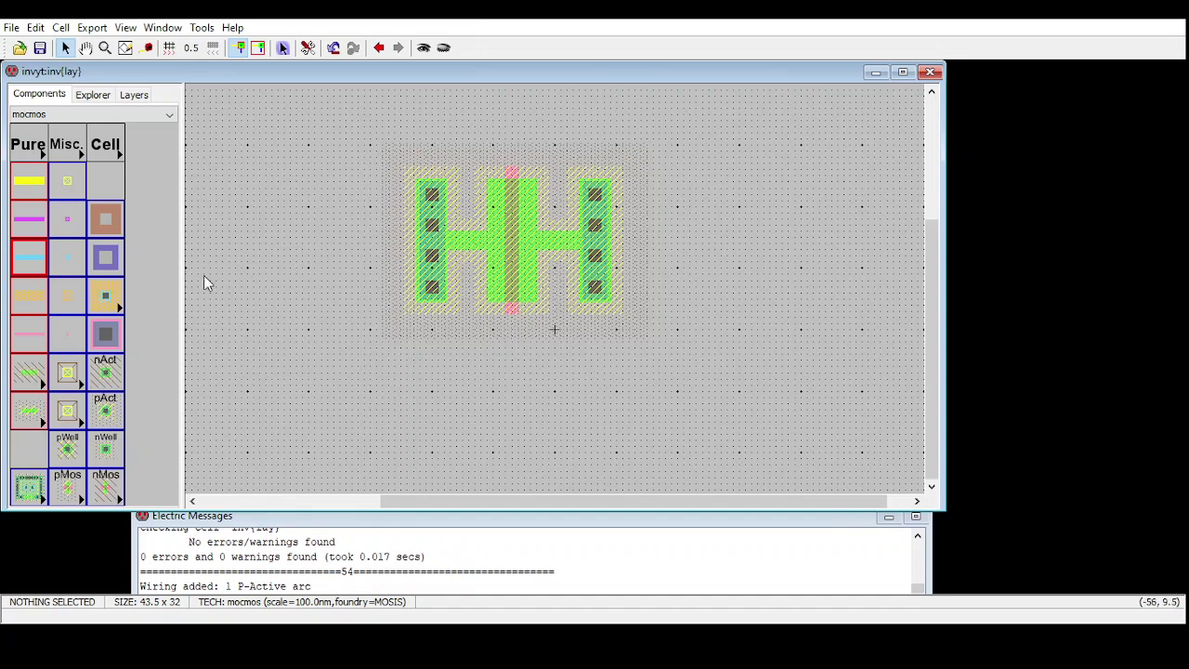
click(105, 450)
click(105, 453)
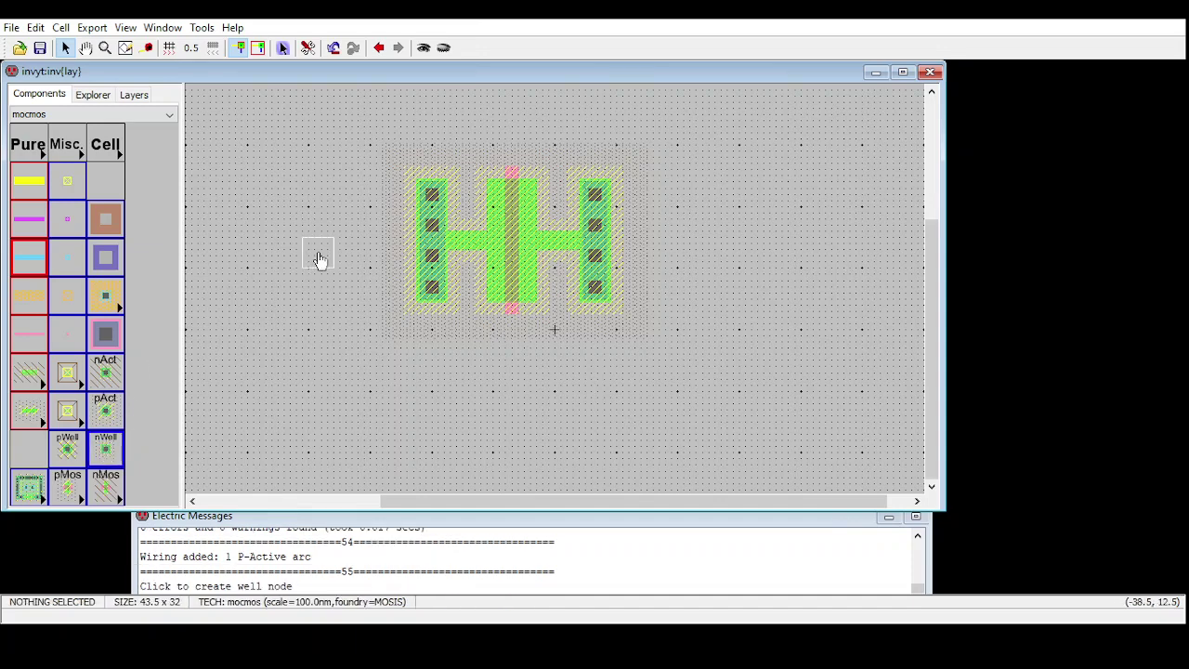
click(561, 127)
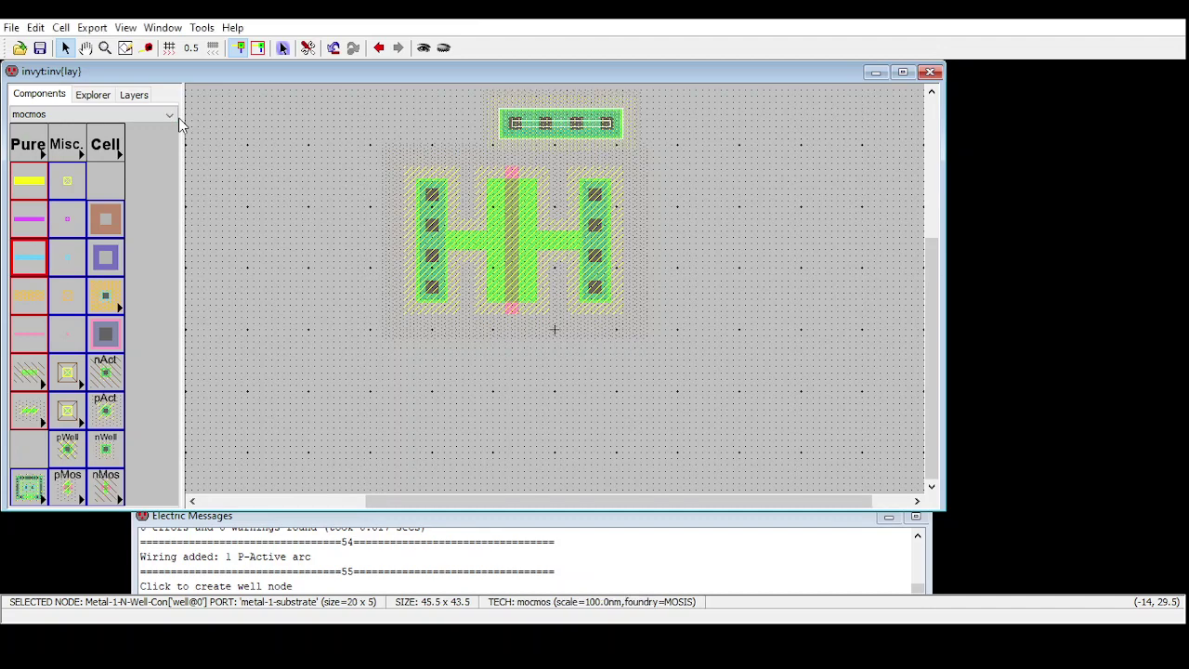
click(777, 190)
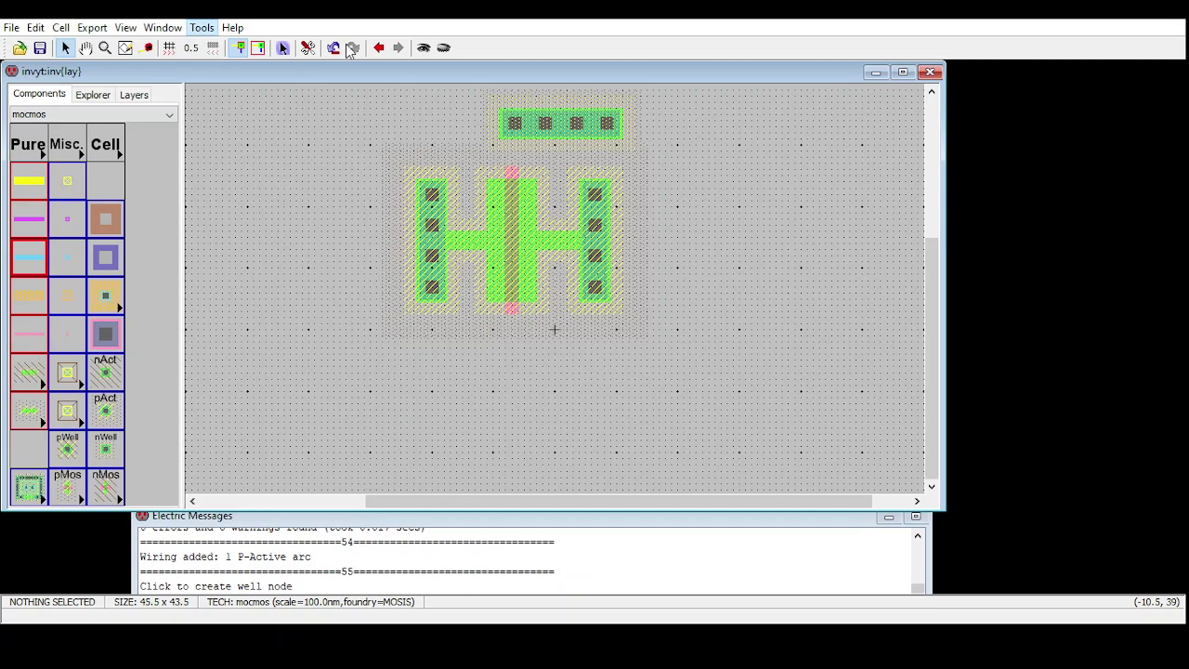
key(F5)
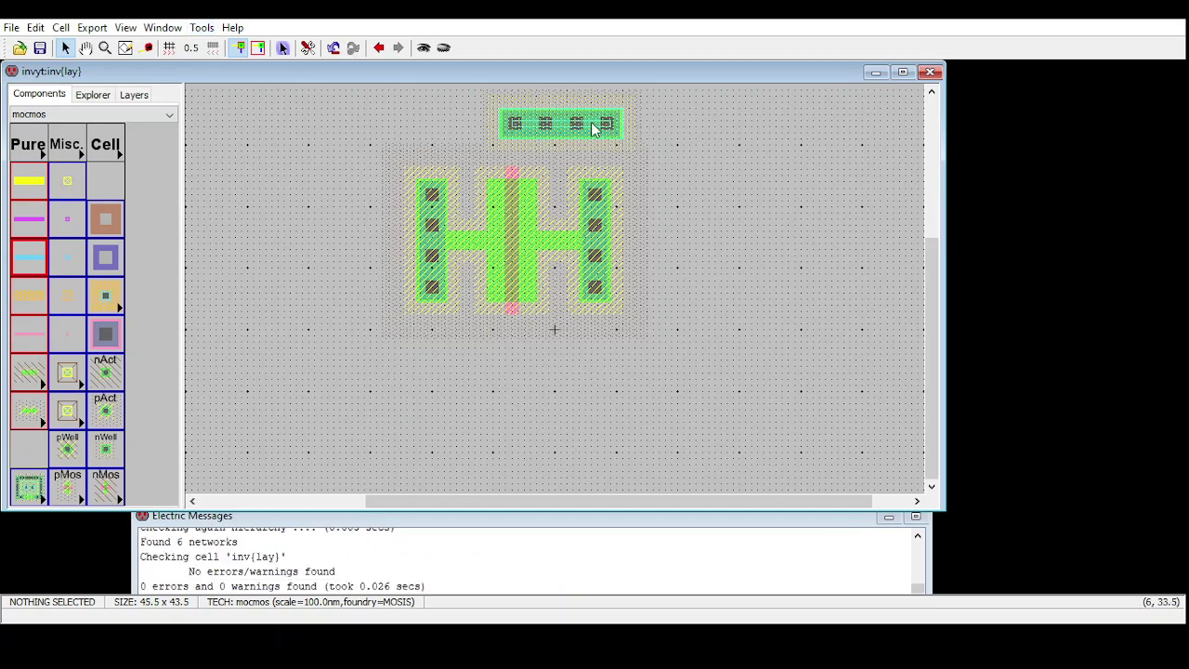
Step: Move the N-Well contact 1.5 units right and run the design rule check
drag(591, 127, 595, 128)
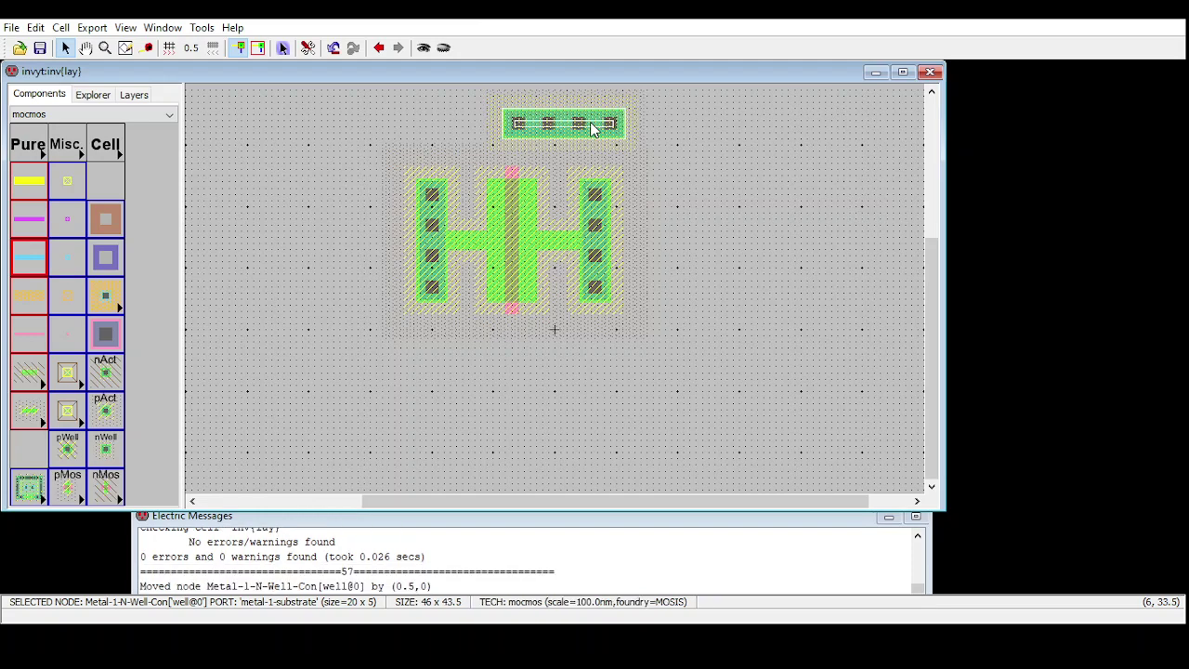
key(Right)
key(Right)
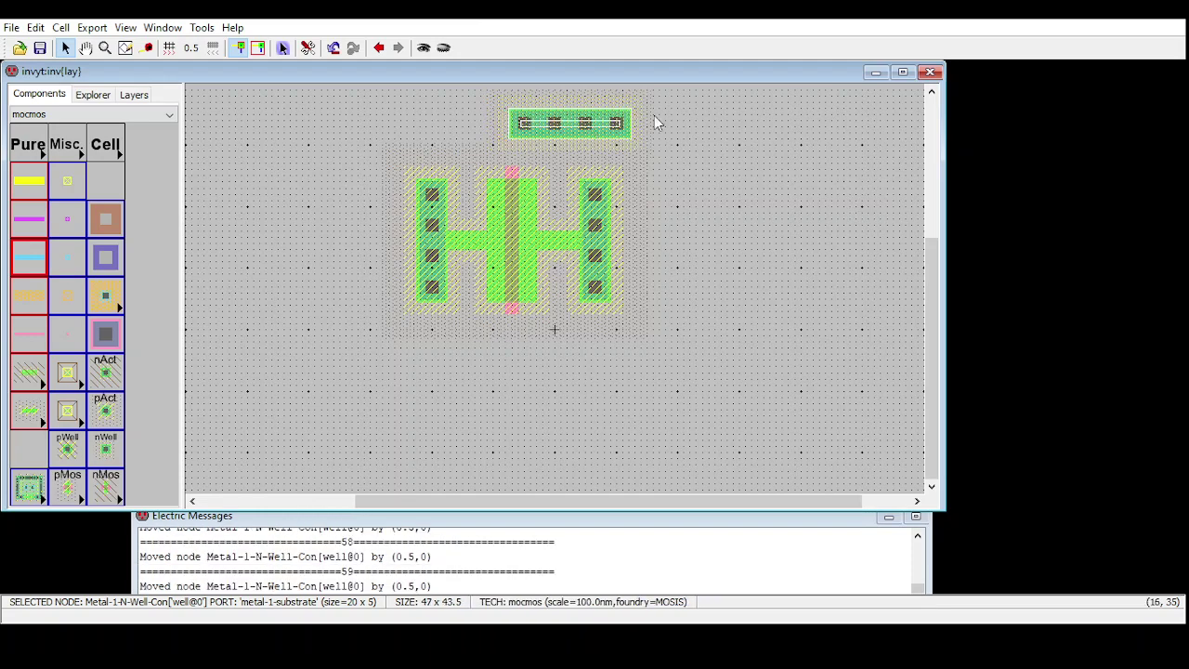
click(761, 159)
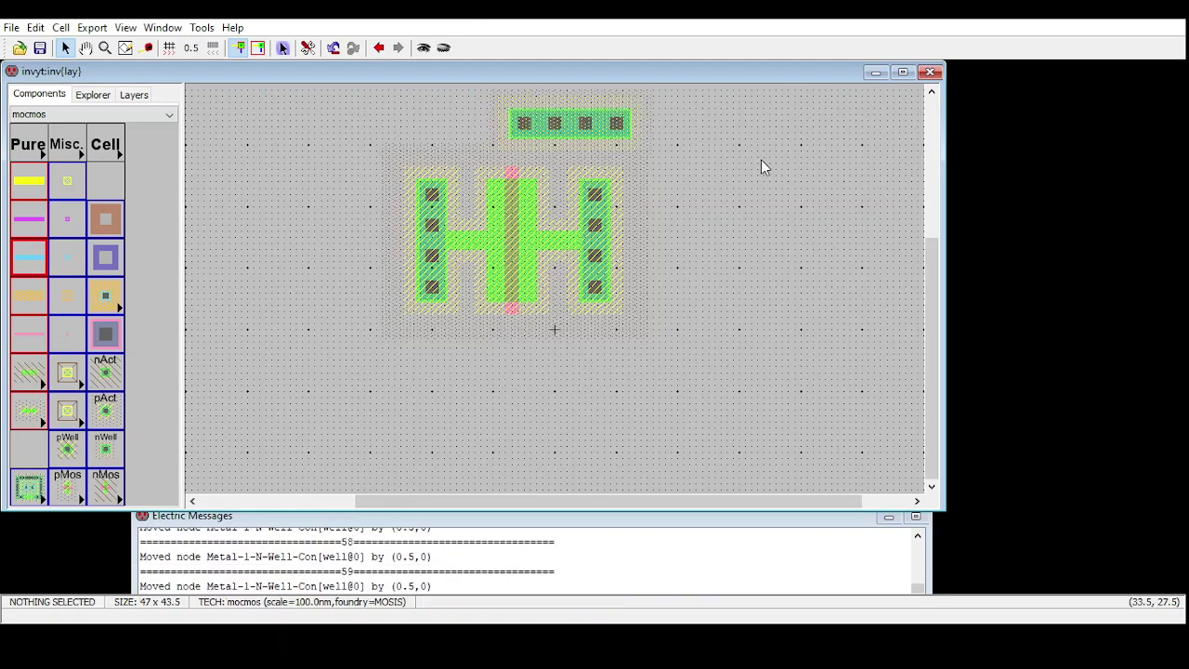
click(240, 50)
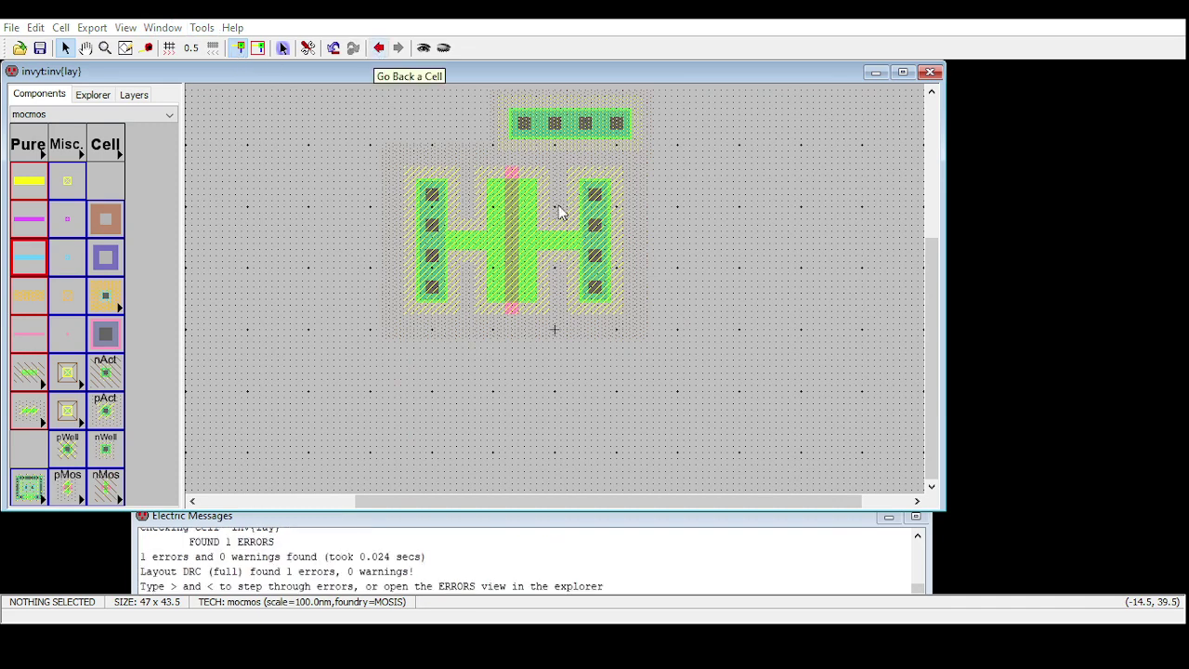
Step: Shift the N-Well contact up 0.5 units and left 0.5 units, running the design rule check after each move
click(577, 131)
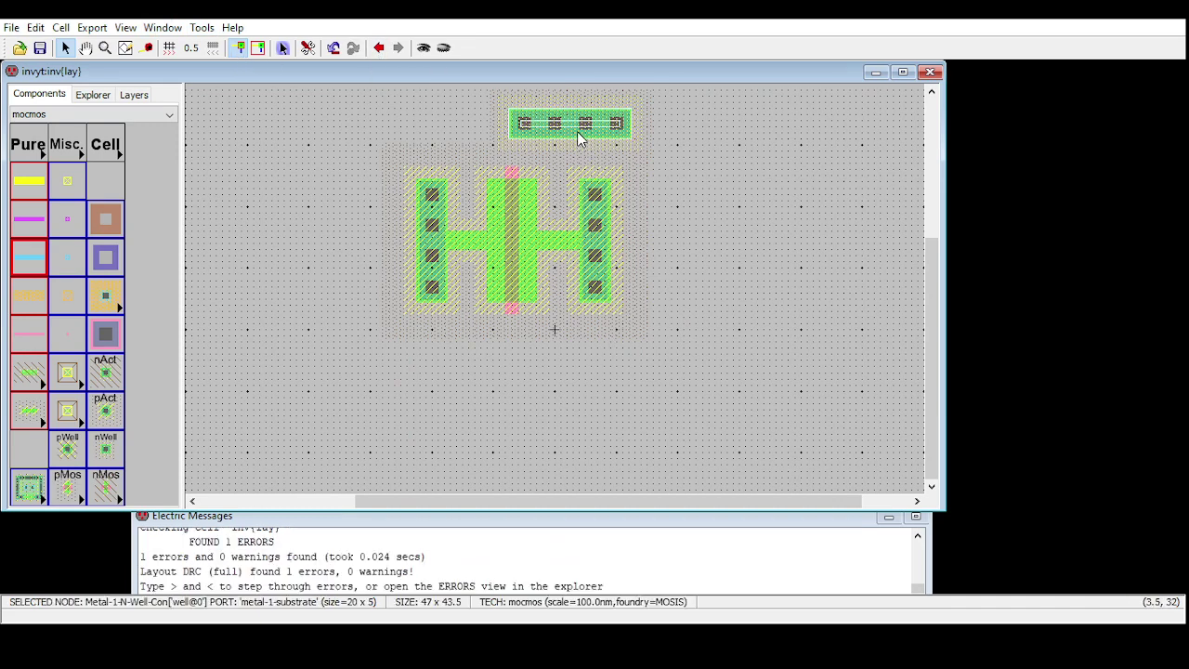
key(Up)
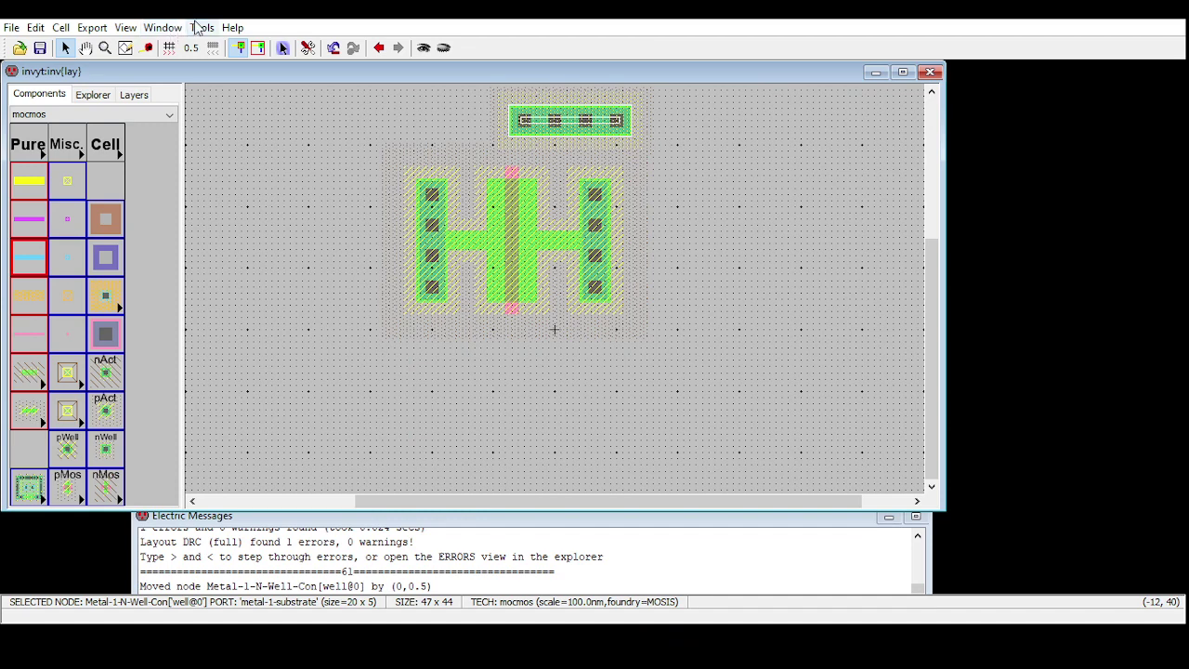
click(242, 49)
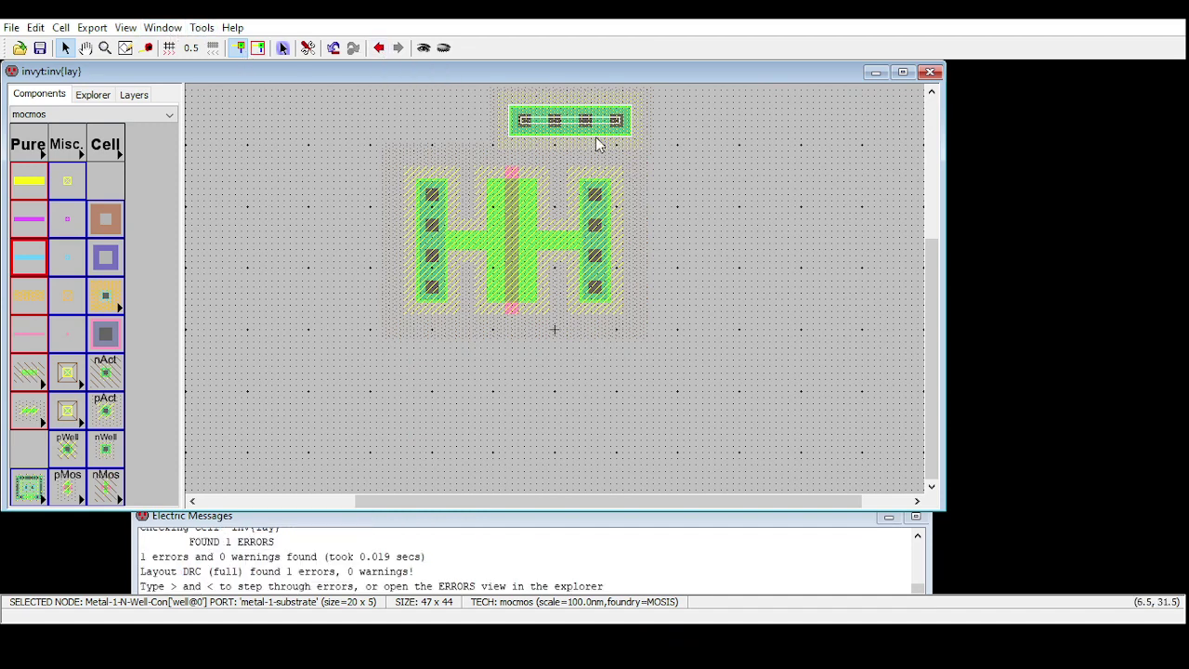
key(Left)
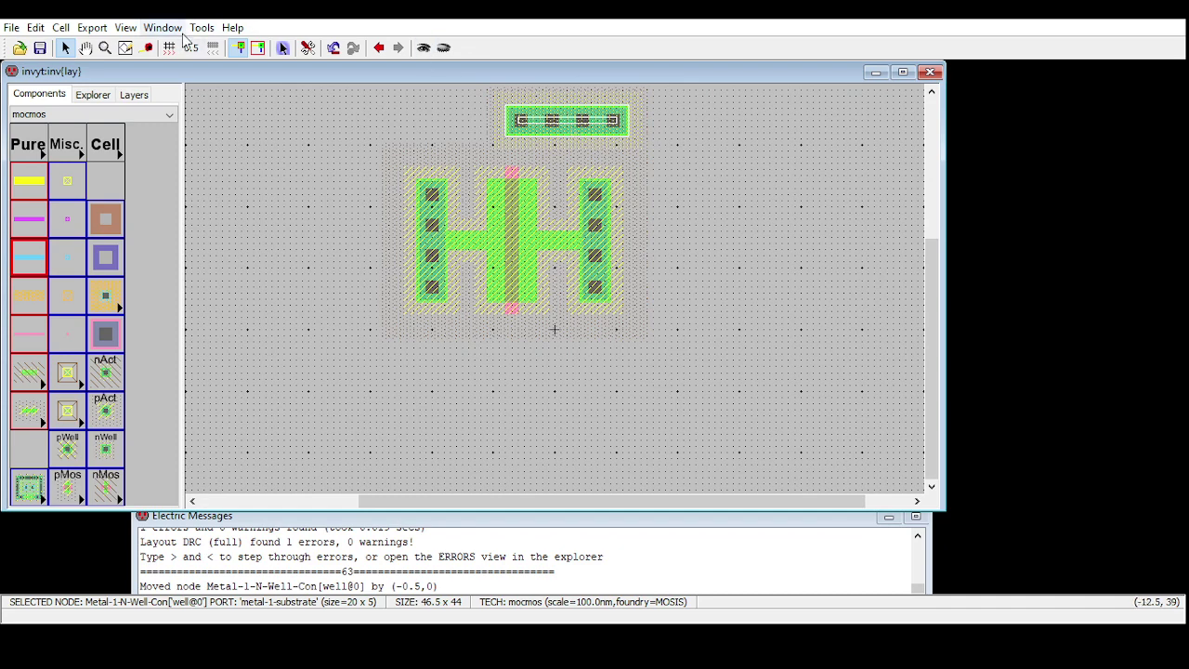
click(340, 51)
click(727, 264)
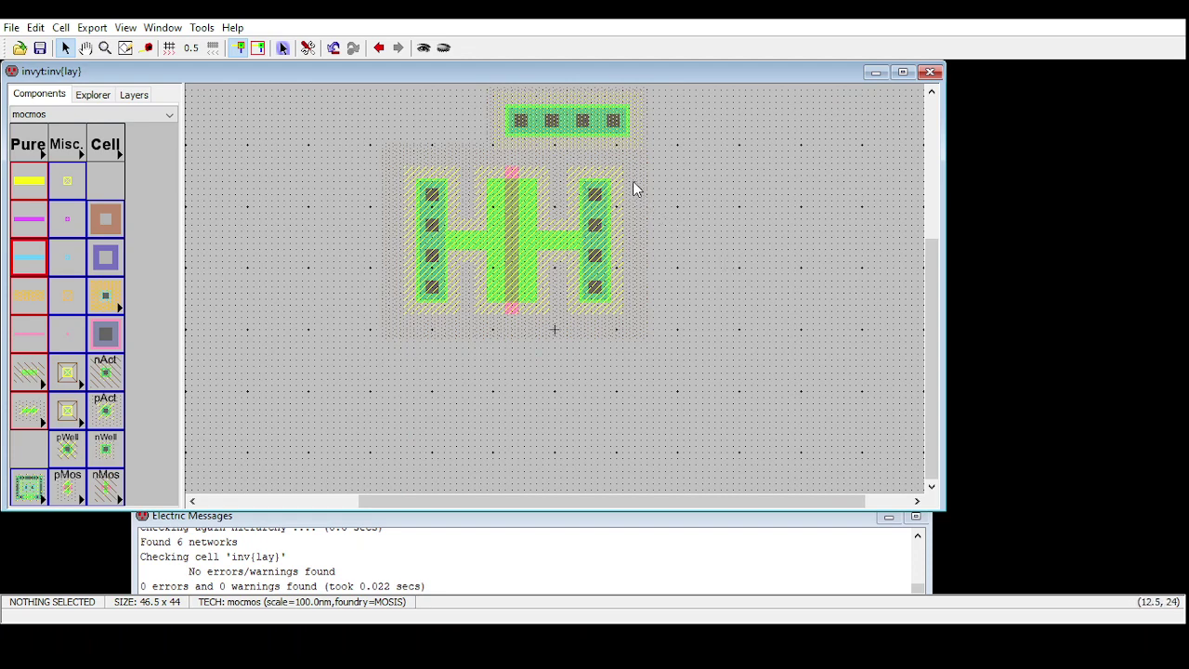
Step: Connect the N-Well contact to the pMOS transistor's right P-Active contact with a Metal-1 arc
click(599, 130)
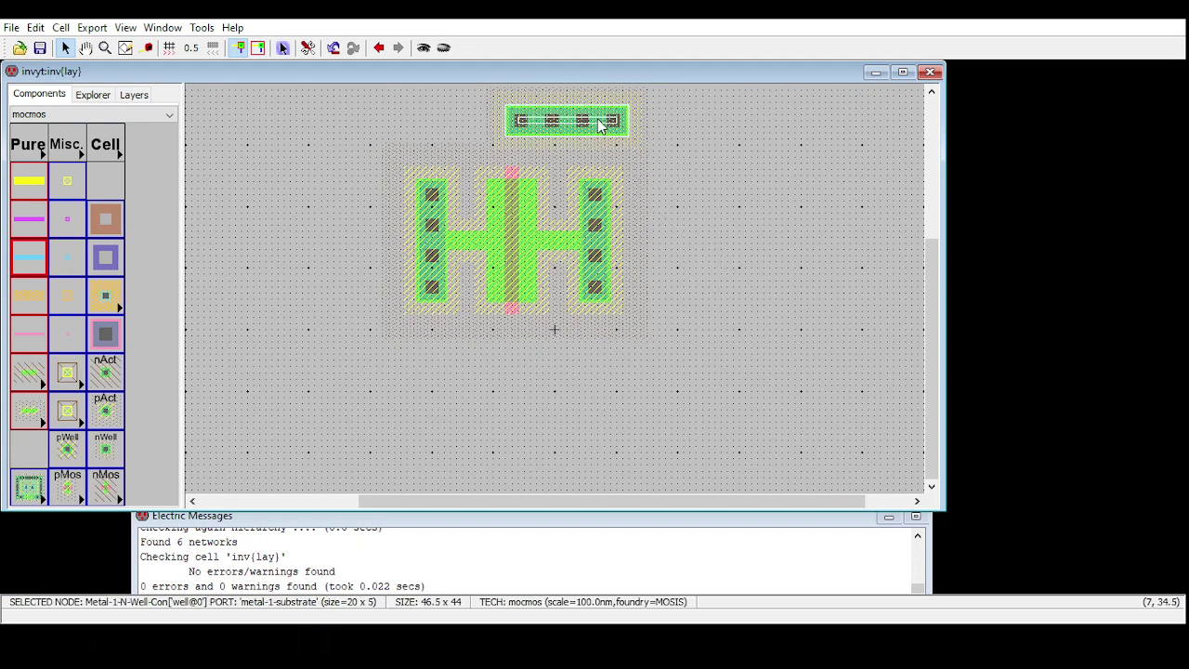
right_click(595, 197)
click(738, 203)
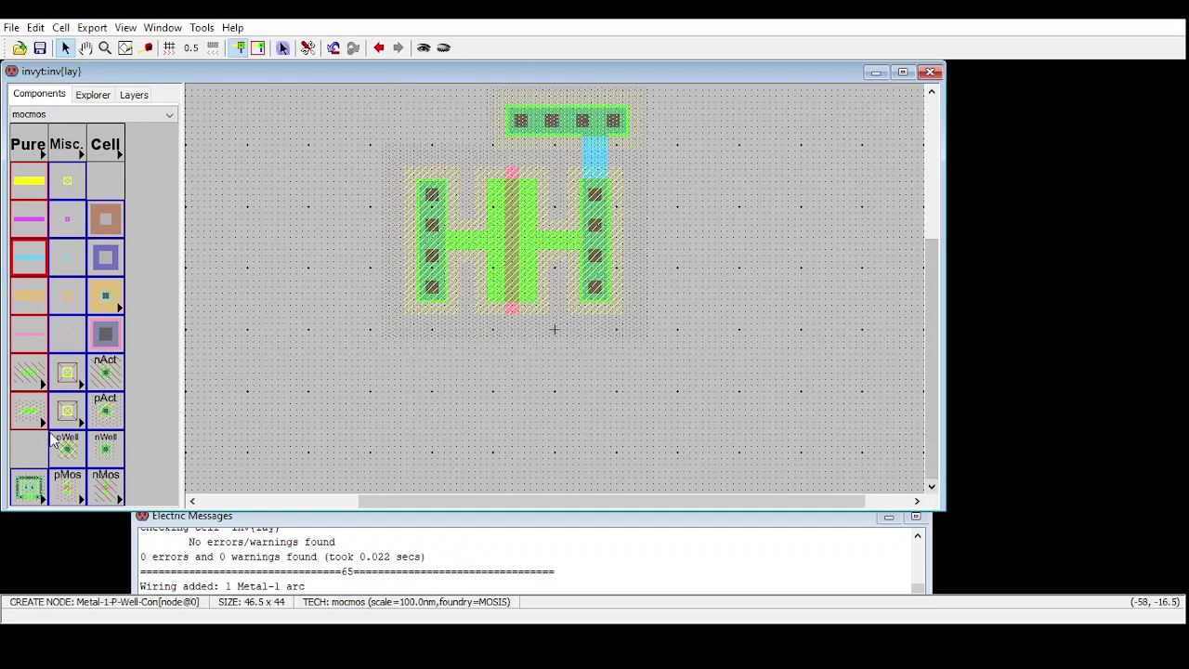
Step: Place an nMOS transistor below the pMOS transistor and rotate it 90 degrees so its gate runs vertically
click(108, 495)
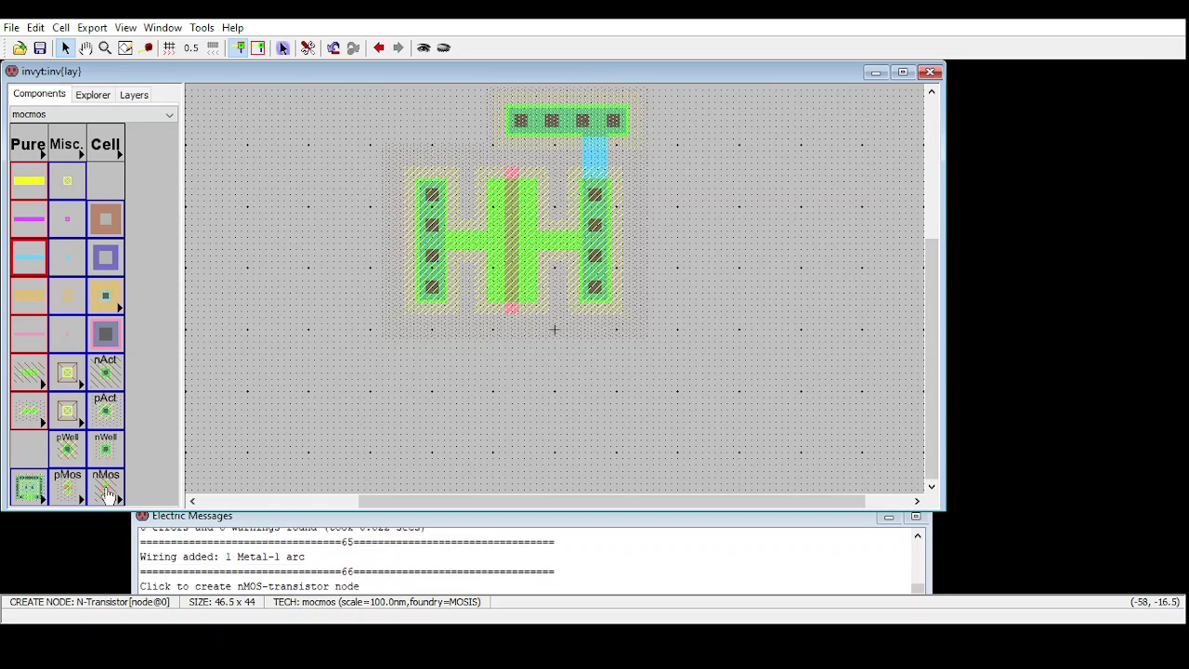
click(507, 478)
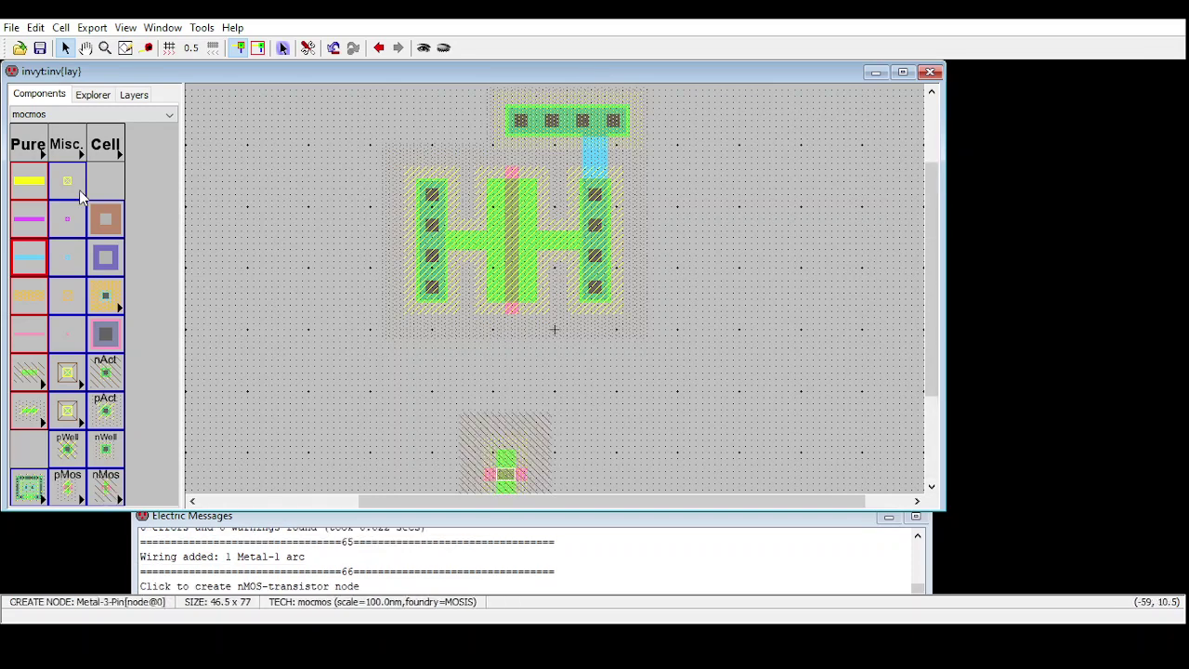
click(931, 486)
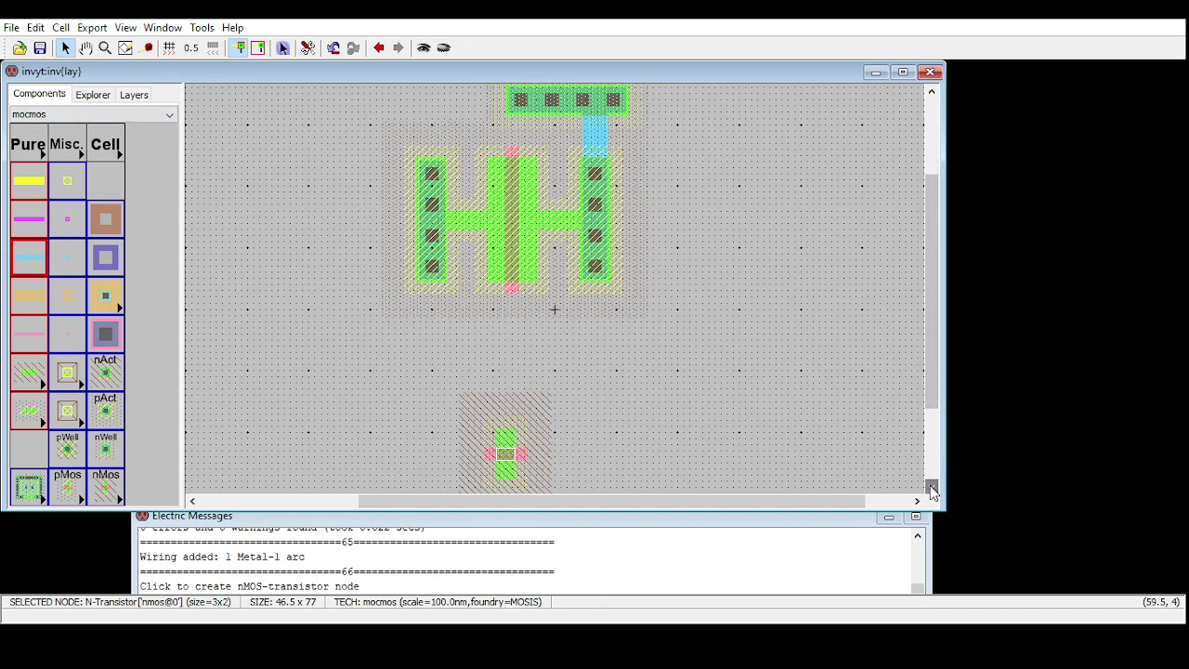
click(932, 488)
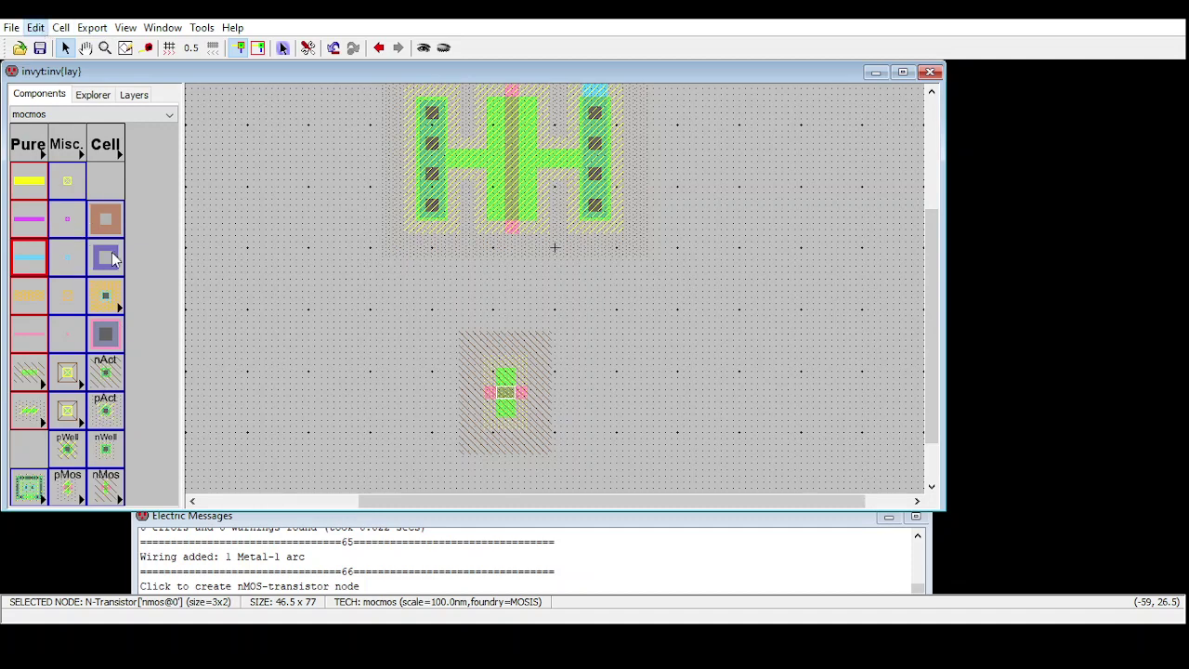
key(ctrl+j)
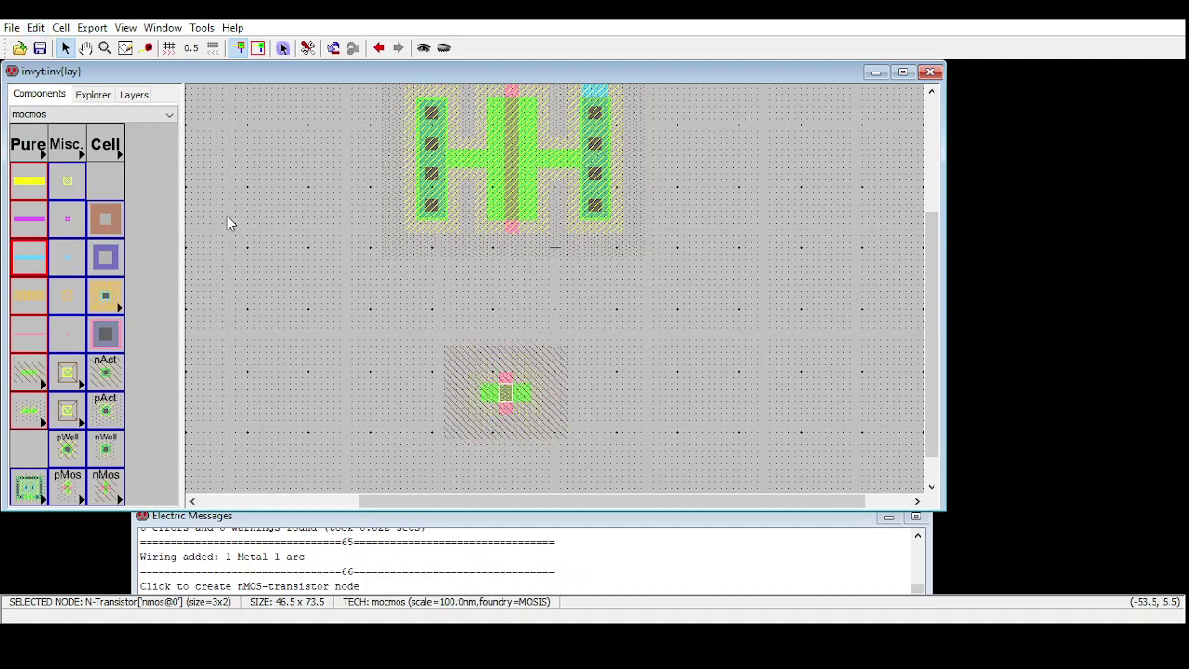
click(790, 363)
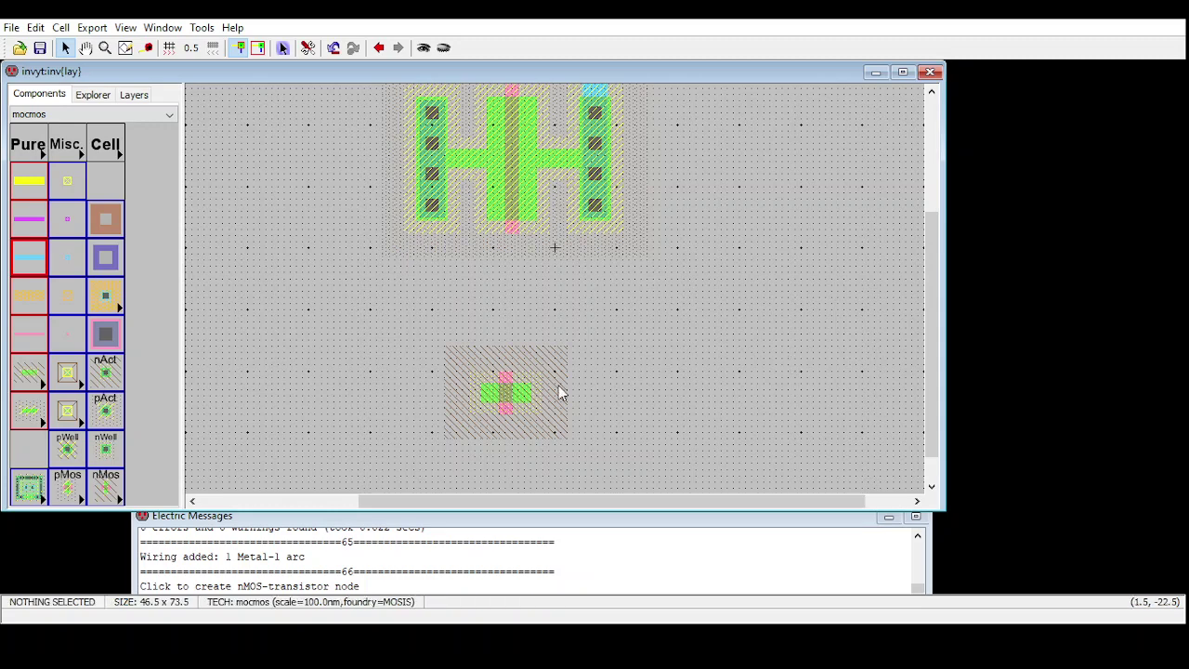
Step: Set the nMOS transistor's width to 10 and move it 1 unit right to align its gate with the pMOS gate
click(503, 401)
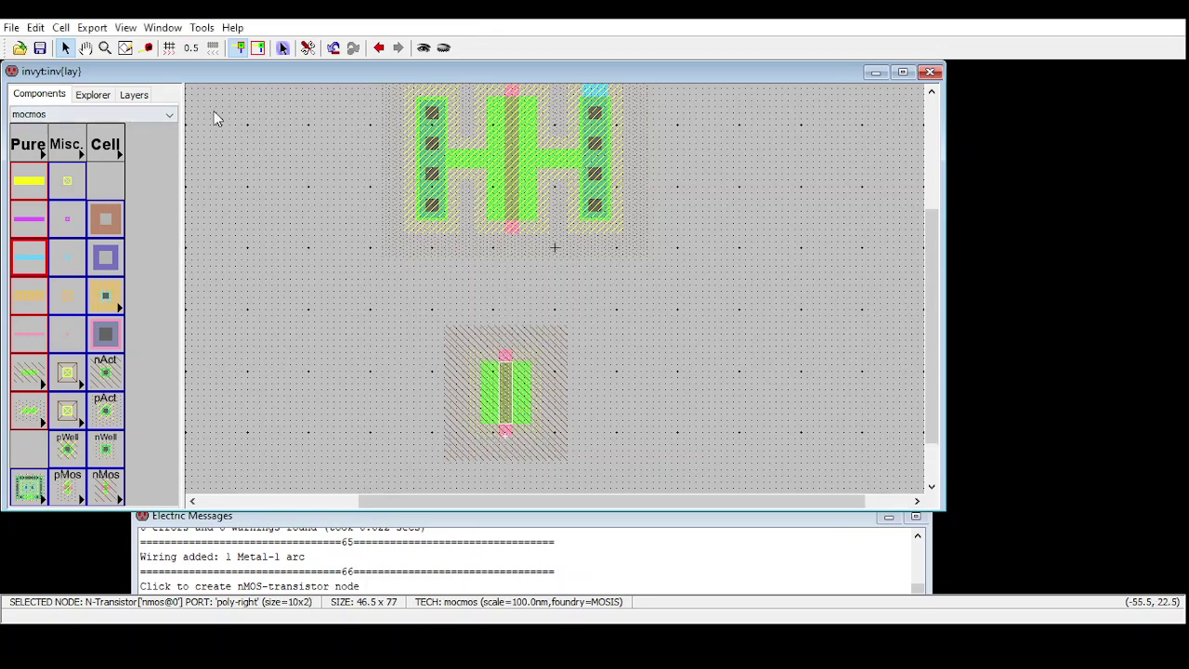
key(Right)
key(Right)
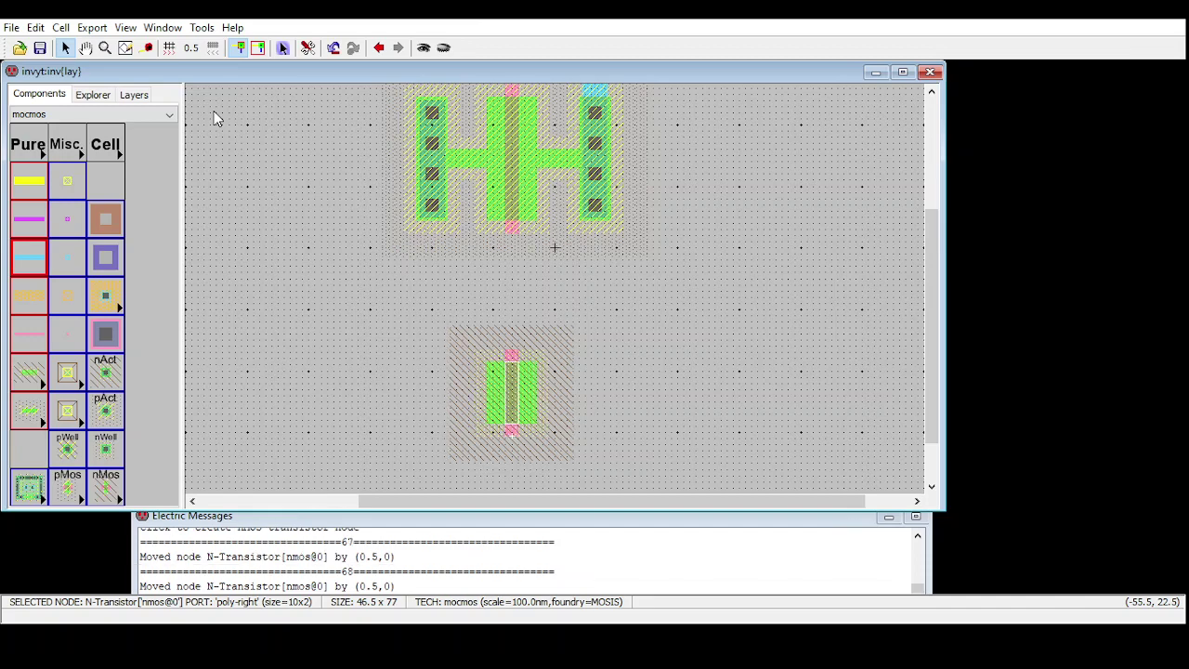
click(772, 372)
Step: Try wiring the pMOS gate to the nMOS gate with a Polysilicon-1 arc, and undo that wiring
click(512, 231)
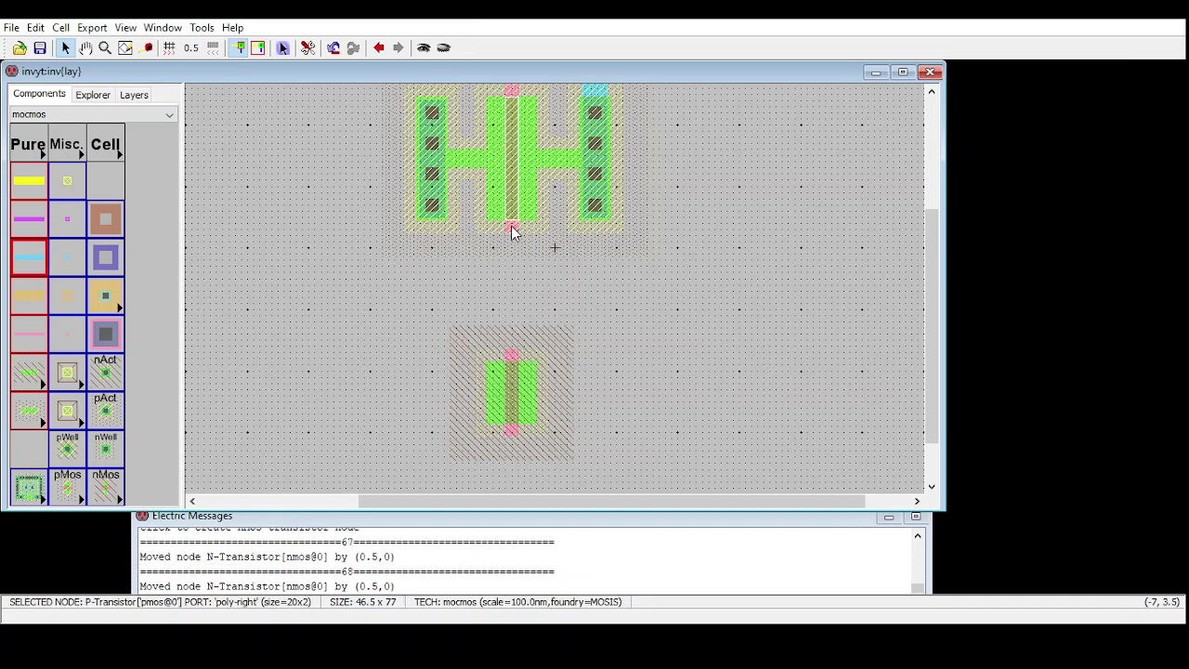
right_click(511, 359)
click(676, 336)
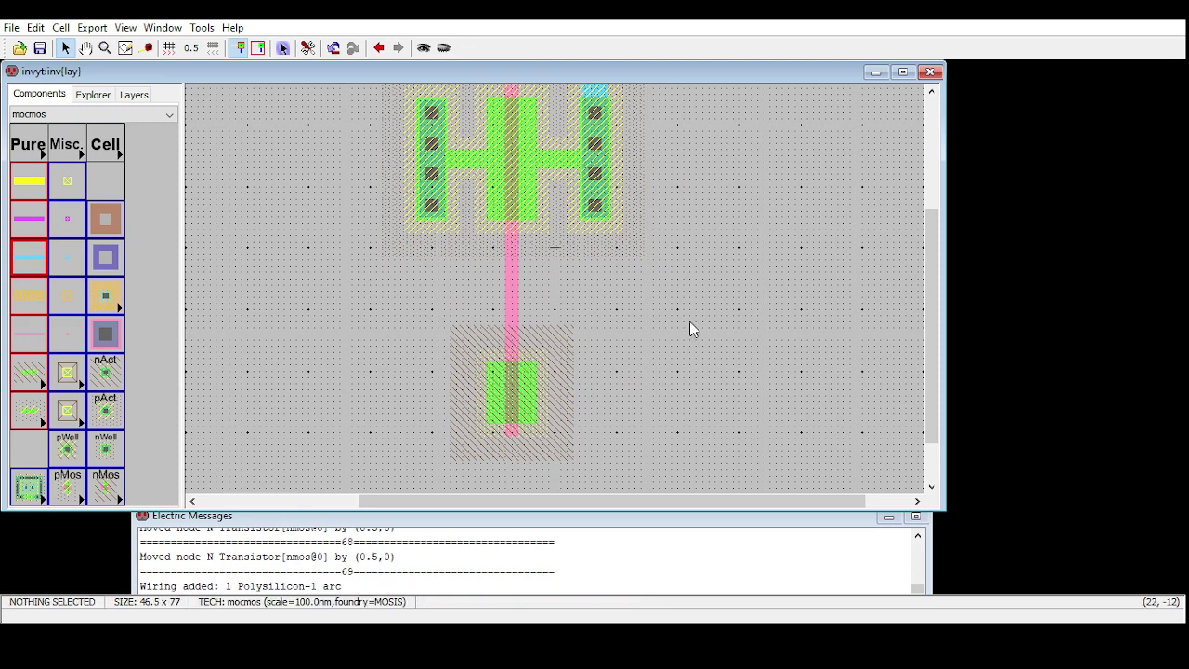
click(514, 257)
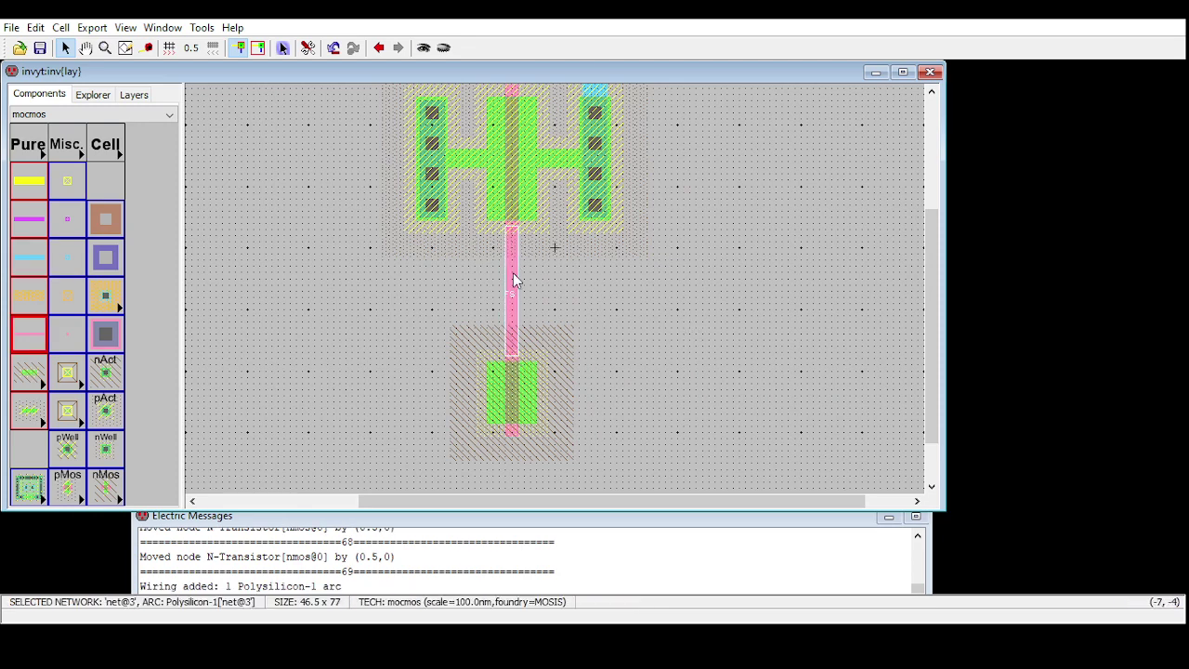
key(ctrl+z)
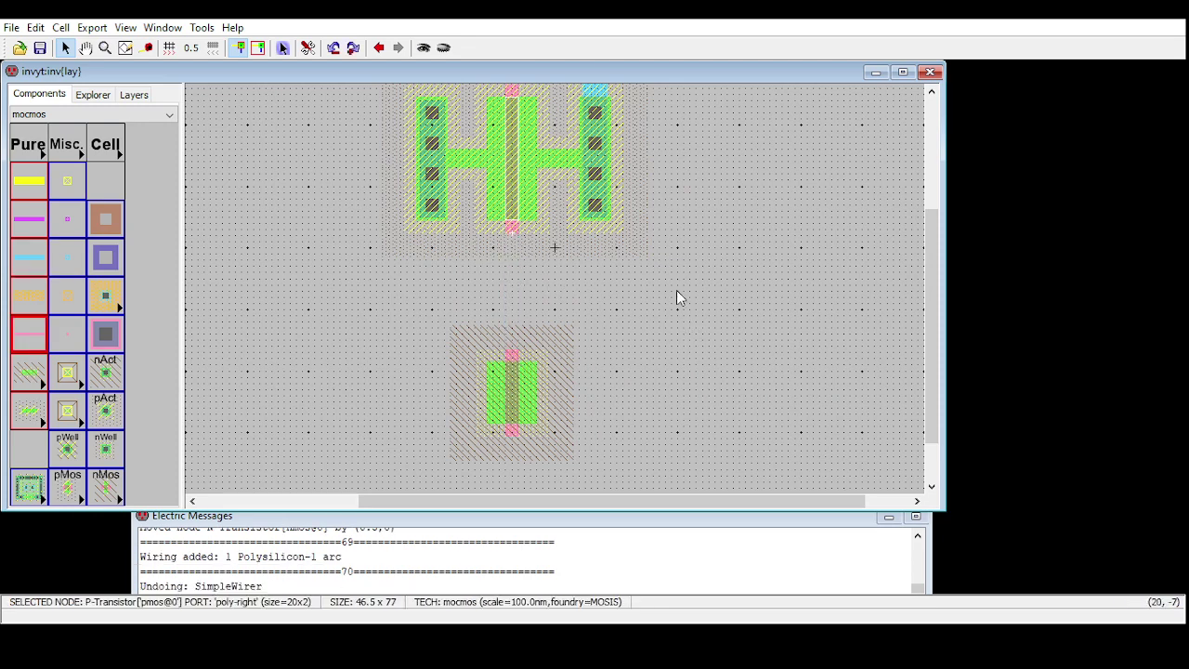
Step: Connect the lower end of the pMOS gate to the upper end of the nMOS gate with a Polysilicon-1 arc
click(677, 290)
click(512, 228)
right_click(512, 358)
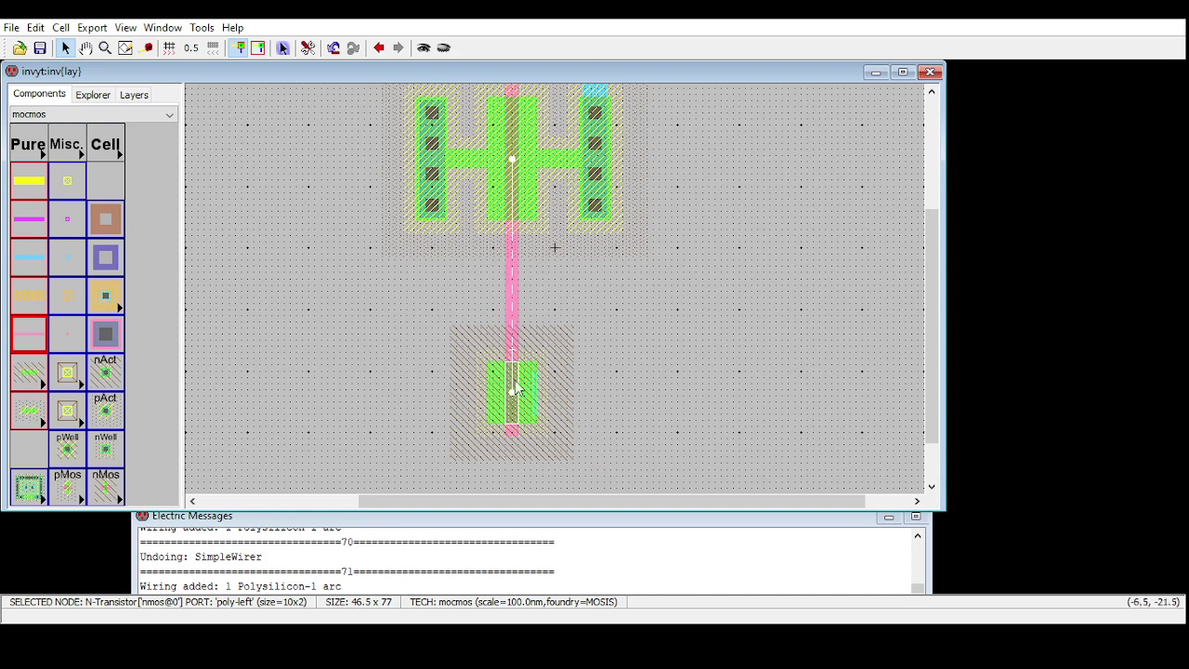
click(706, 357)
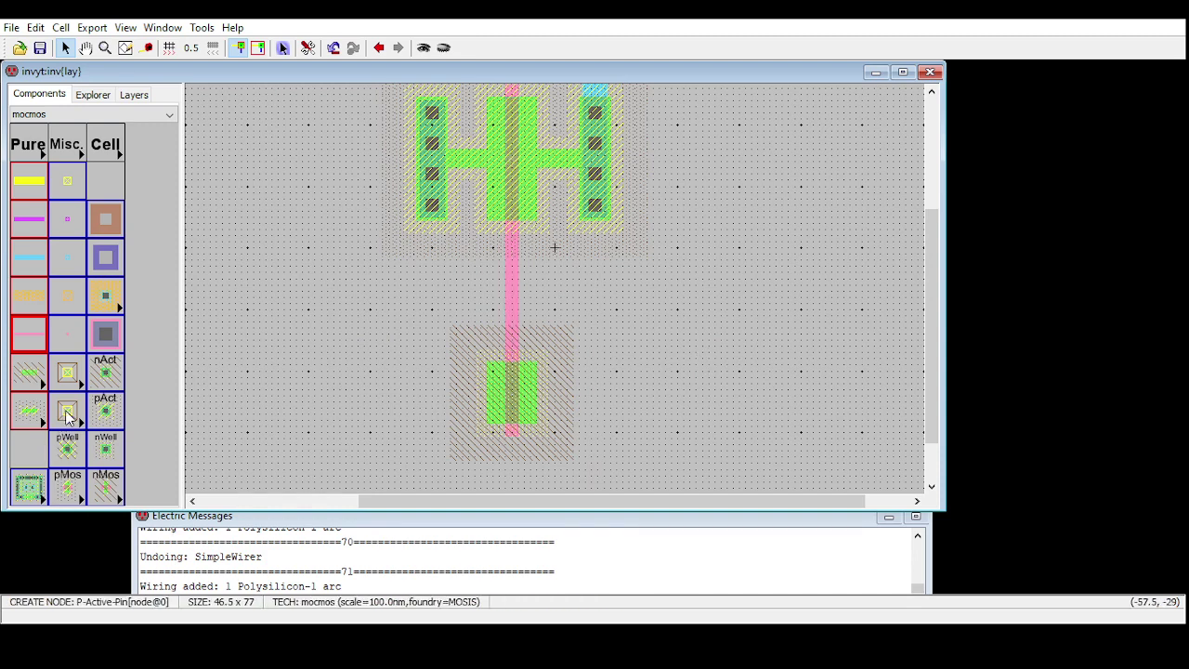
Step: Add a Metal-1-N-Active contact sized 5 x 10 left of the nMOS transistor and run the design rule check
click(106, 375)
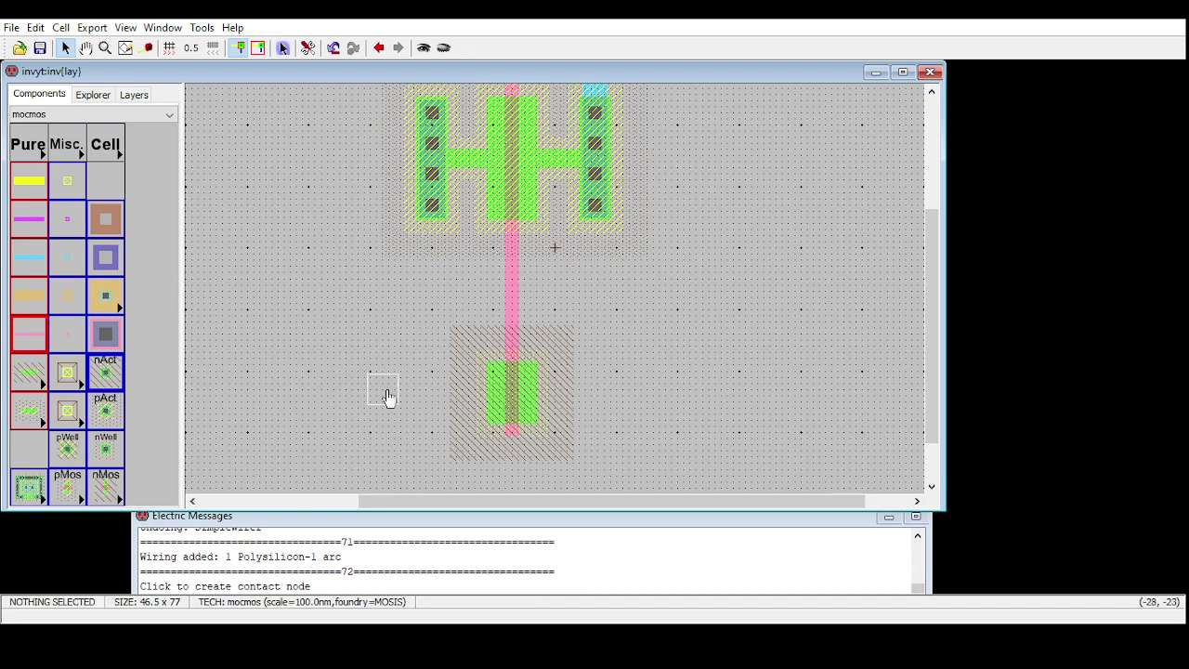
click(426, 398)
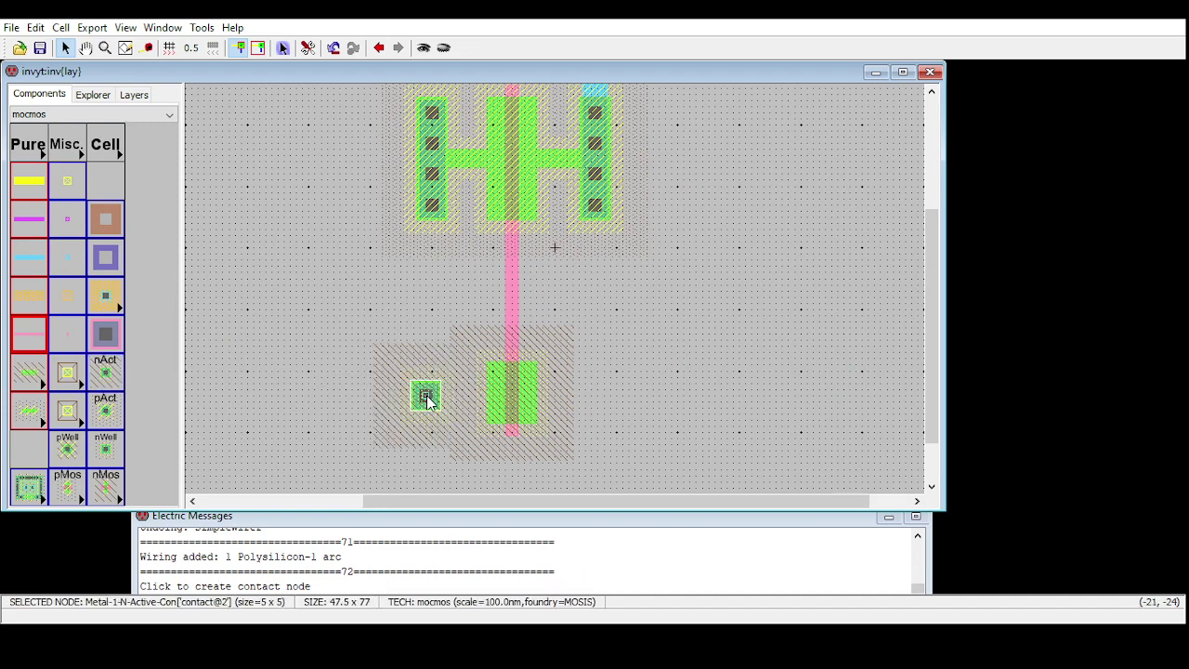
click(427, 395)
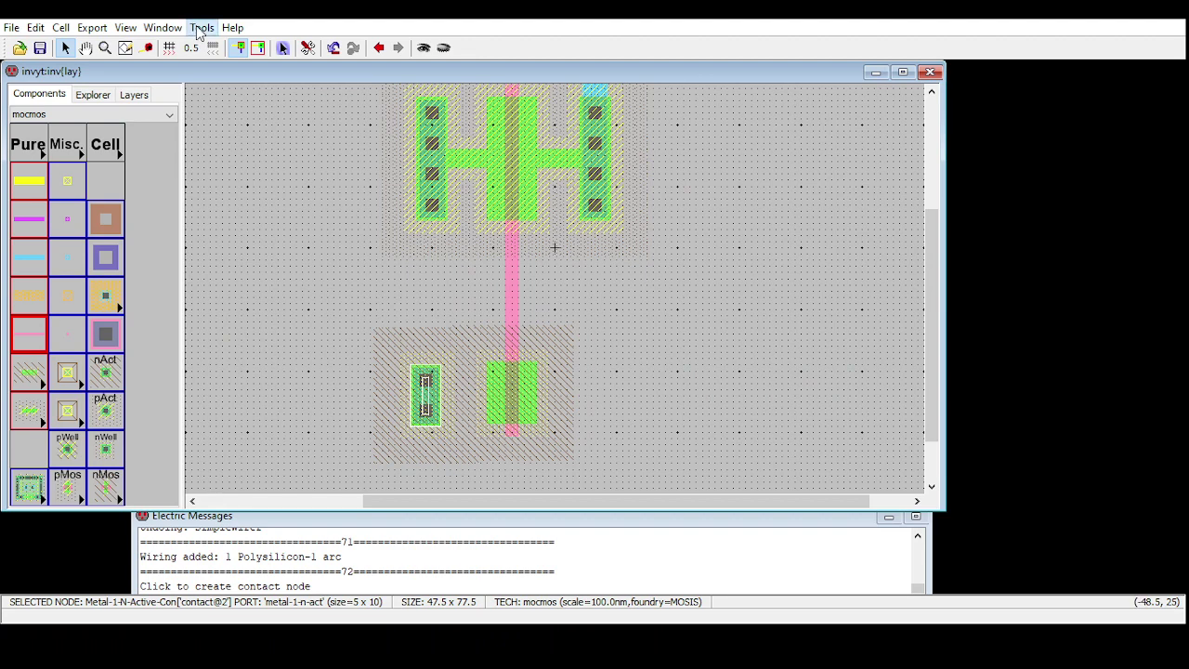
key(F5)
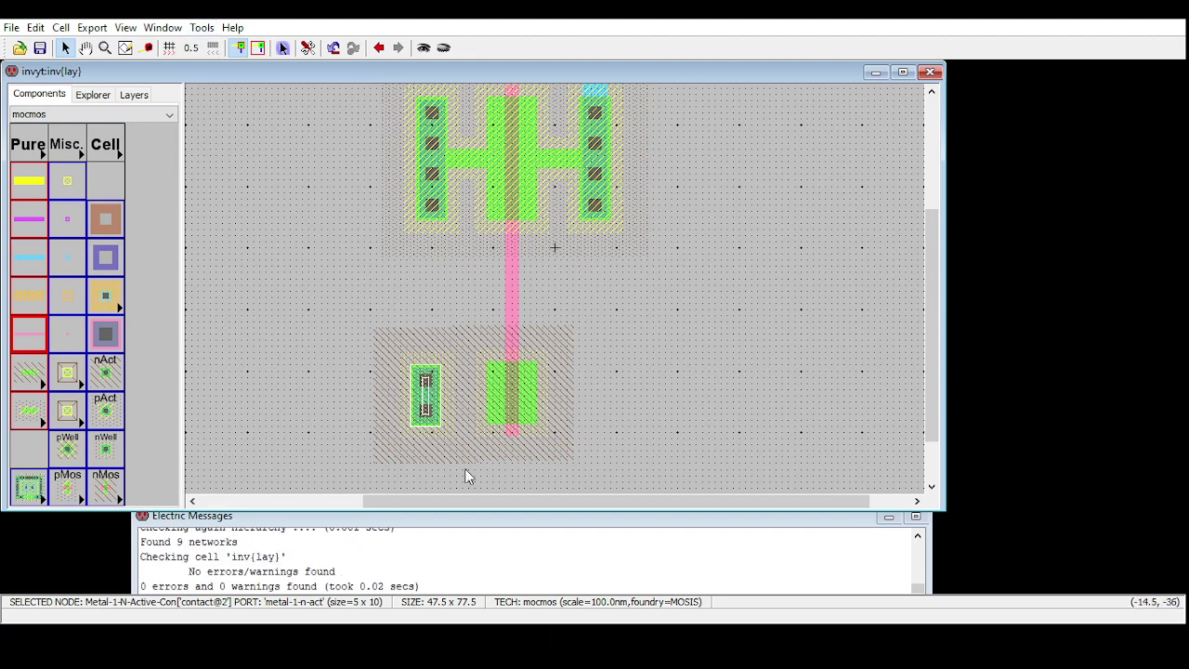
click(664, 356)
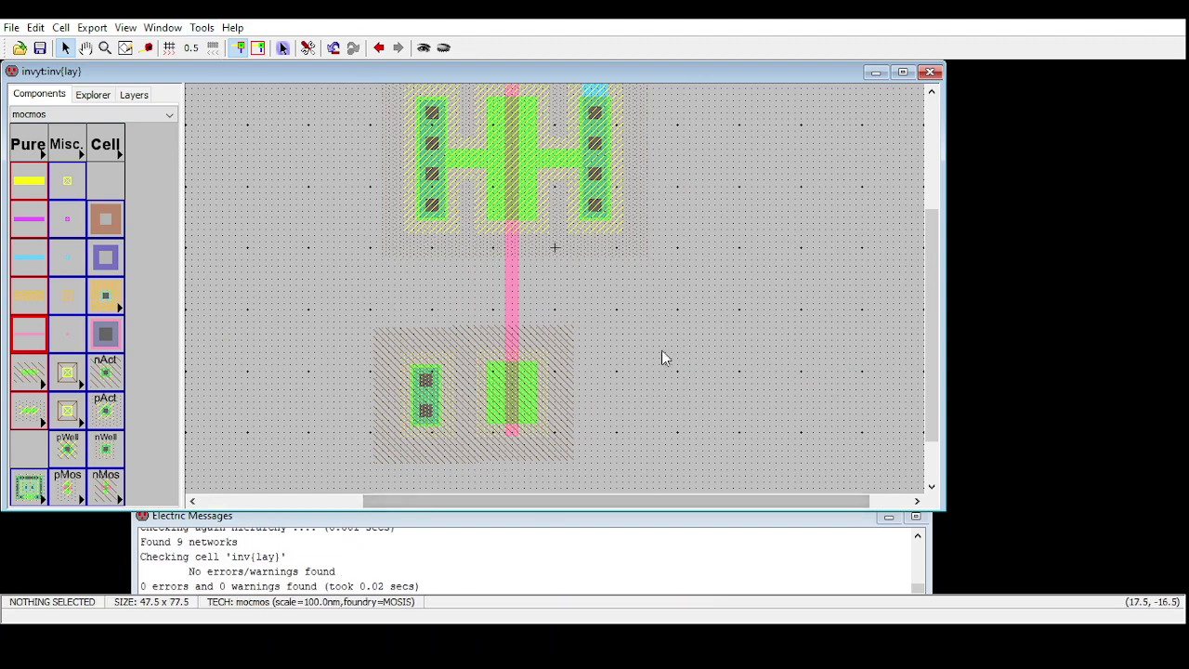
Step: Connect the left N-Active contact to the nMOS transistor with an N-Active arc and run the design rule check
click(426, 395)
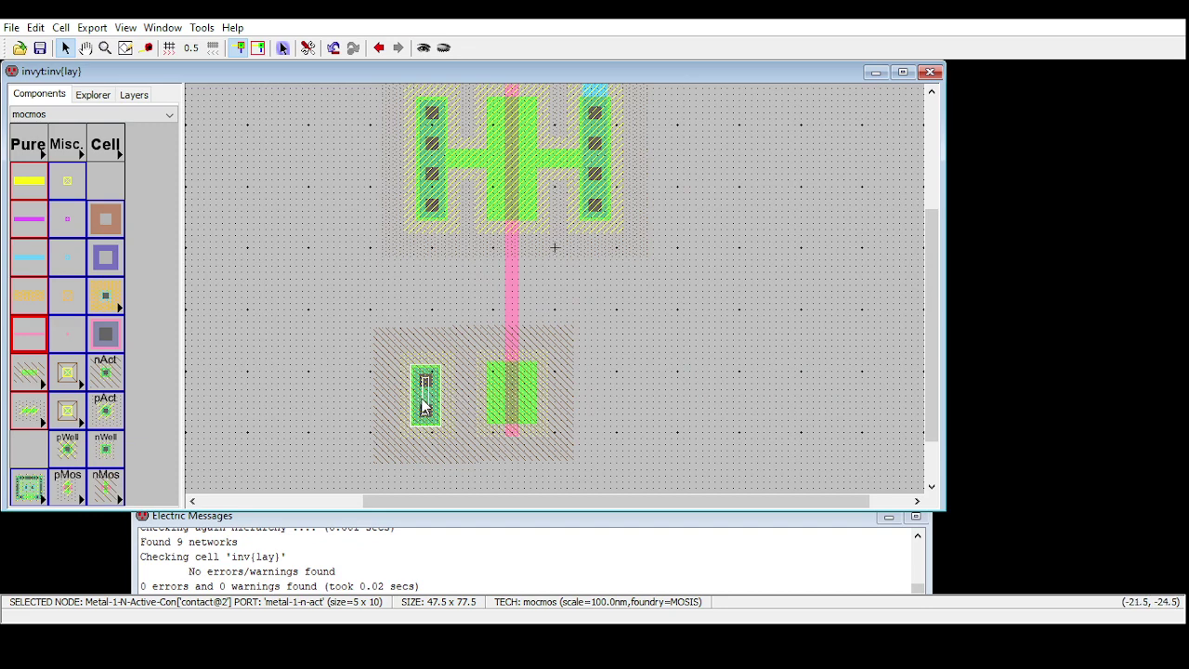
right_click(508, 399)
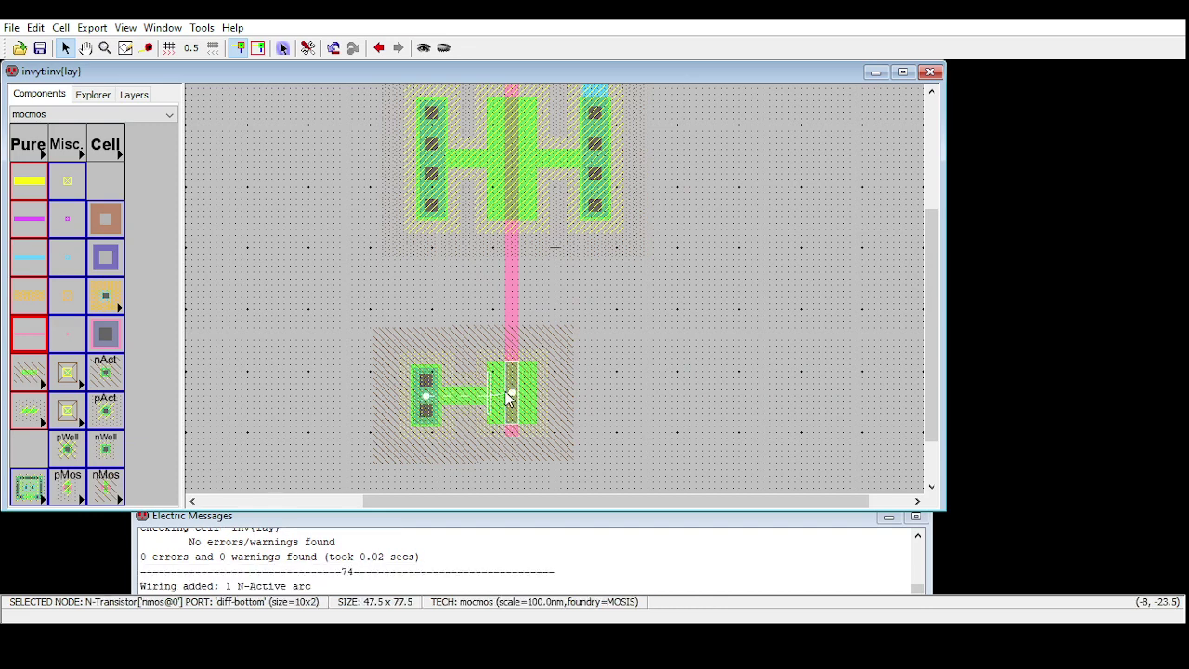
click(656, 385)
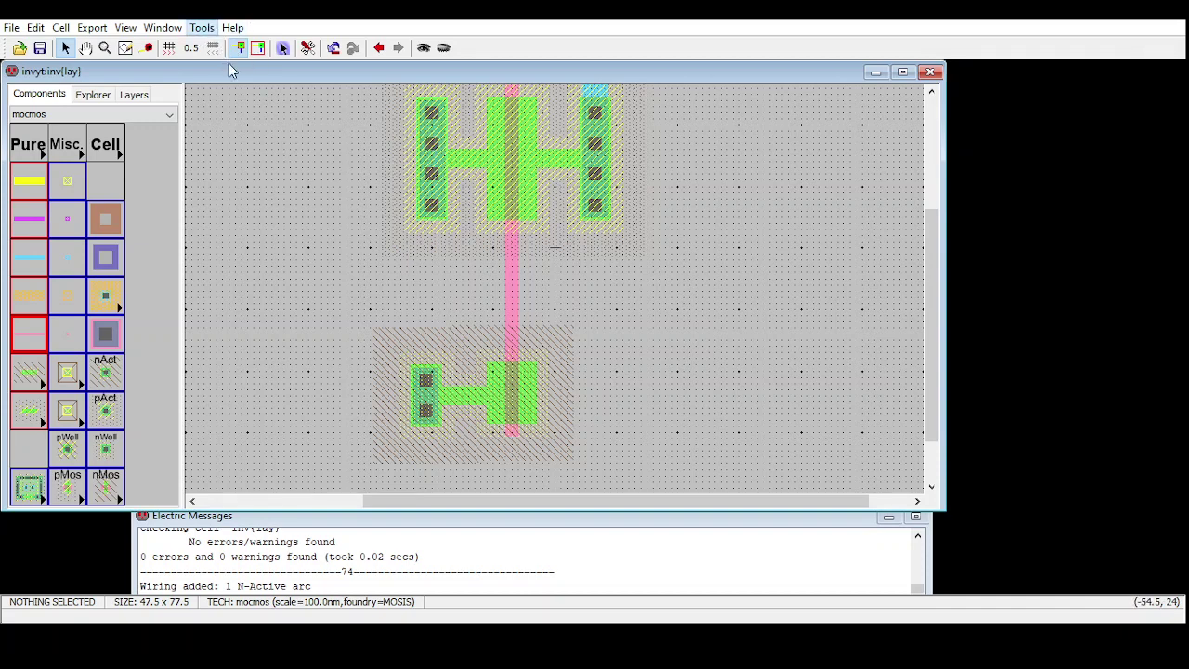
key(F5)
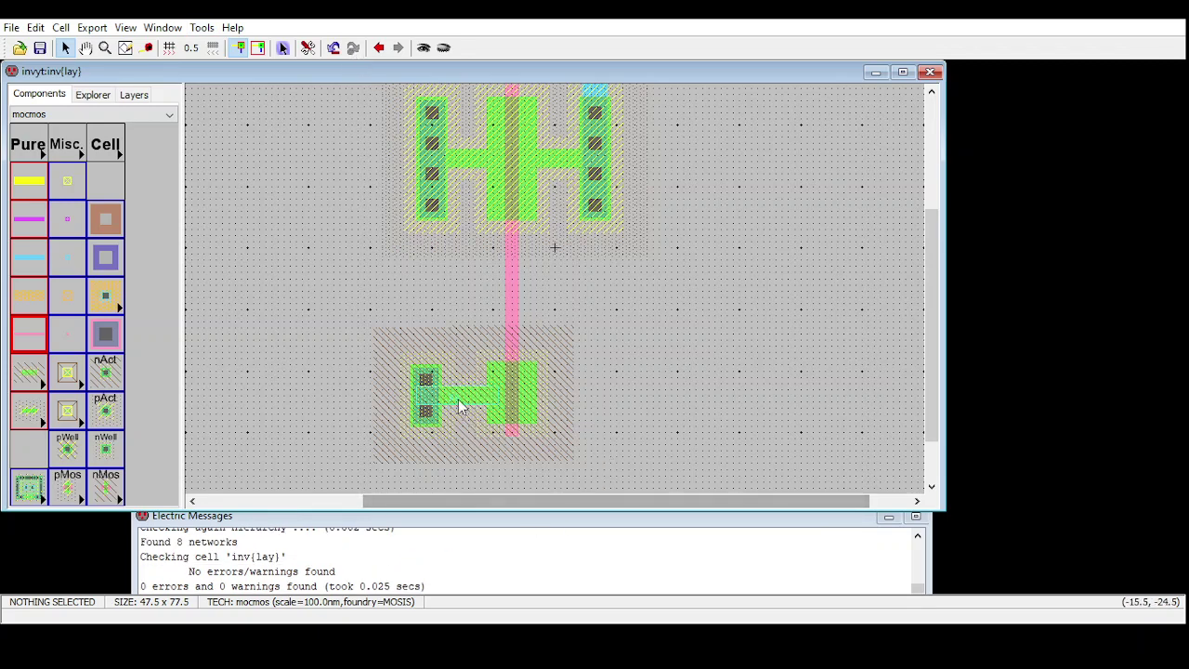
Step: Move the N-Active contact left of the nMOS transistor up by 0.5 and rerun the design rule check
click(424, 383)
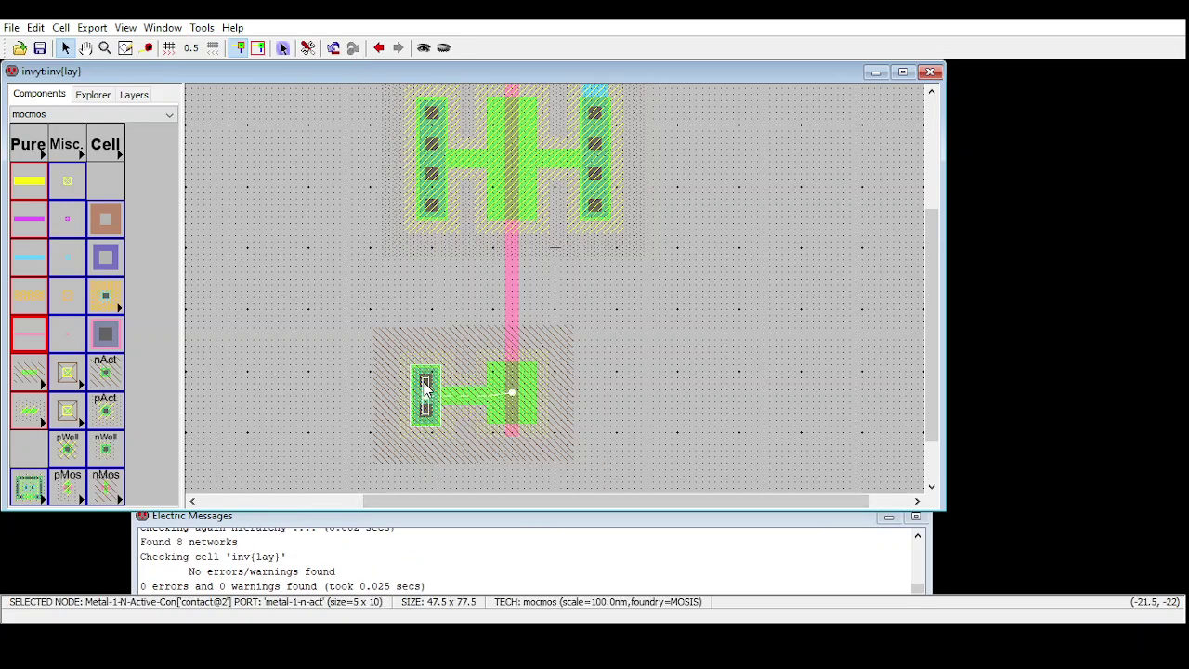
key(Up)
click(813, 346)
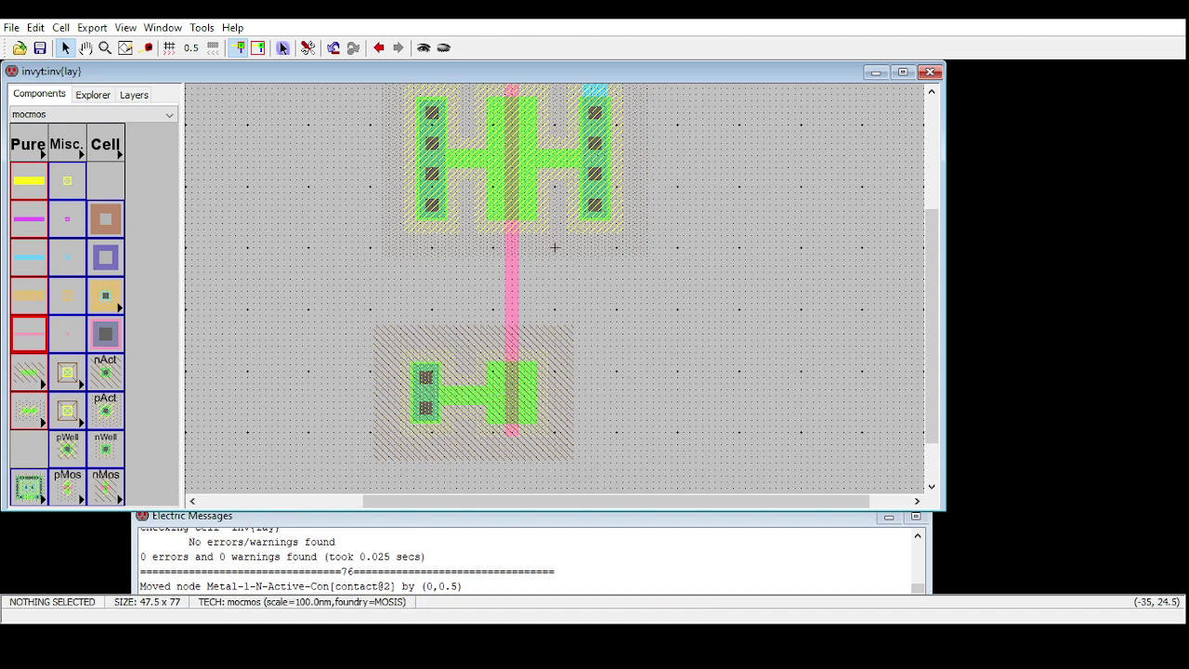
click(334, 49)
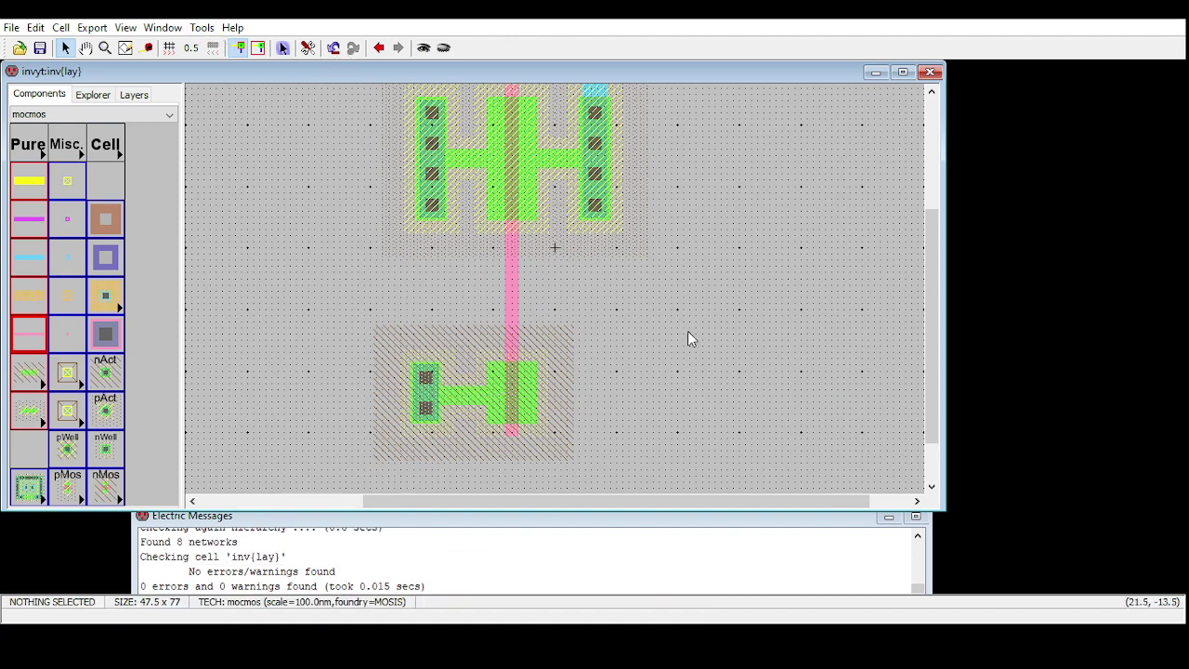
Step: Add a Metal-1-N-Active contact sized 5 x 10 right of the nMOS transistor and move it up 1 unit to align it with the transistor
click(106, 257)
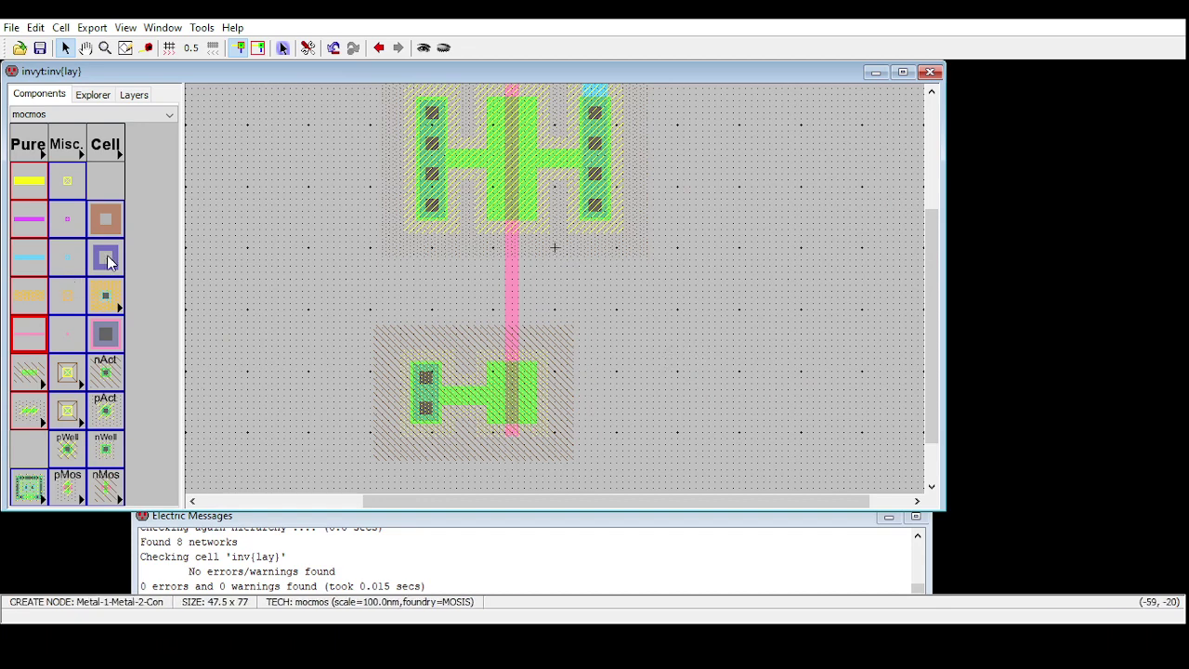
click(110, 372)
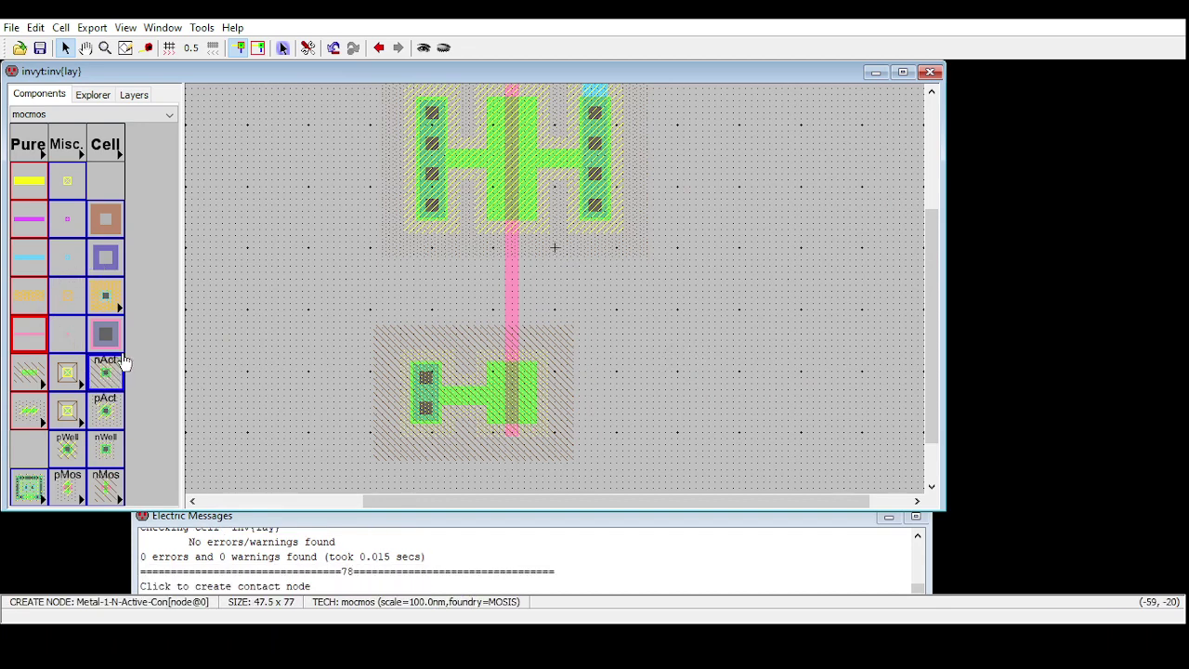
click(587, 403)
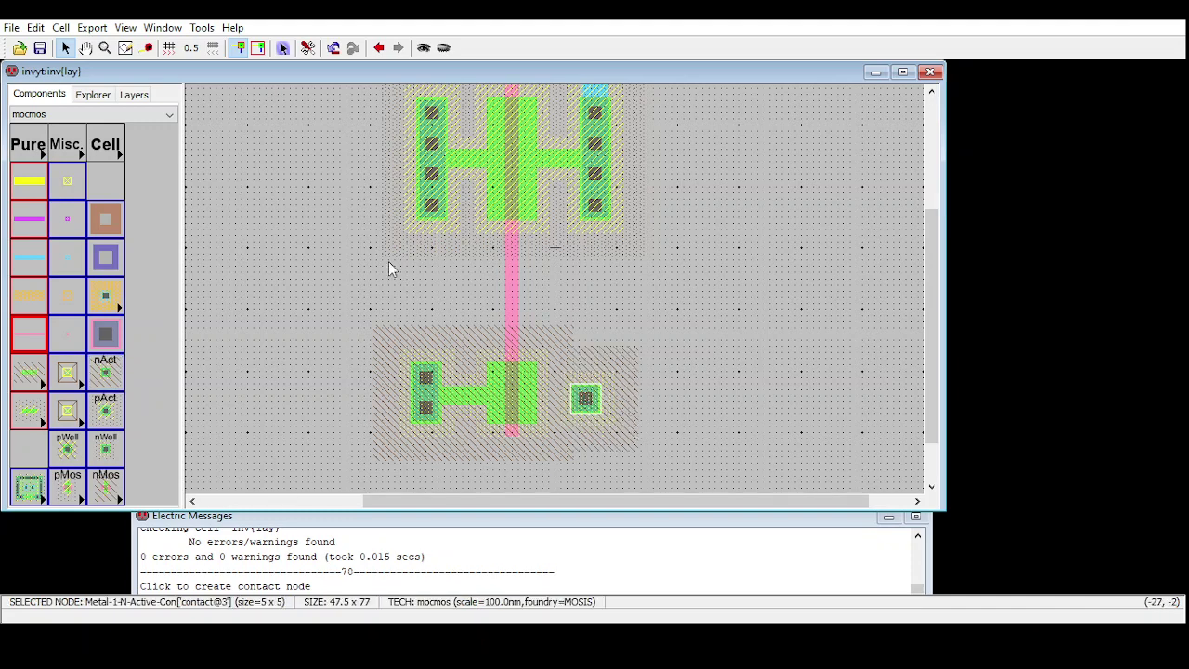
click(588, 406)
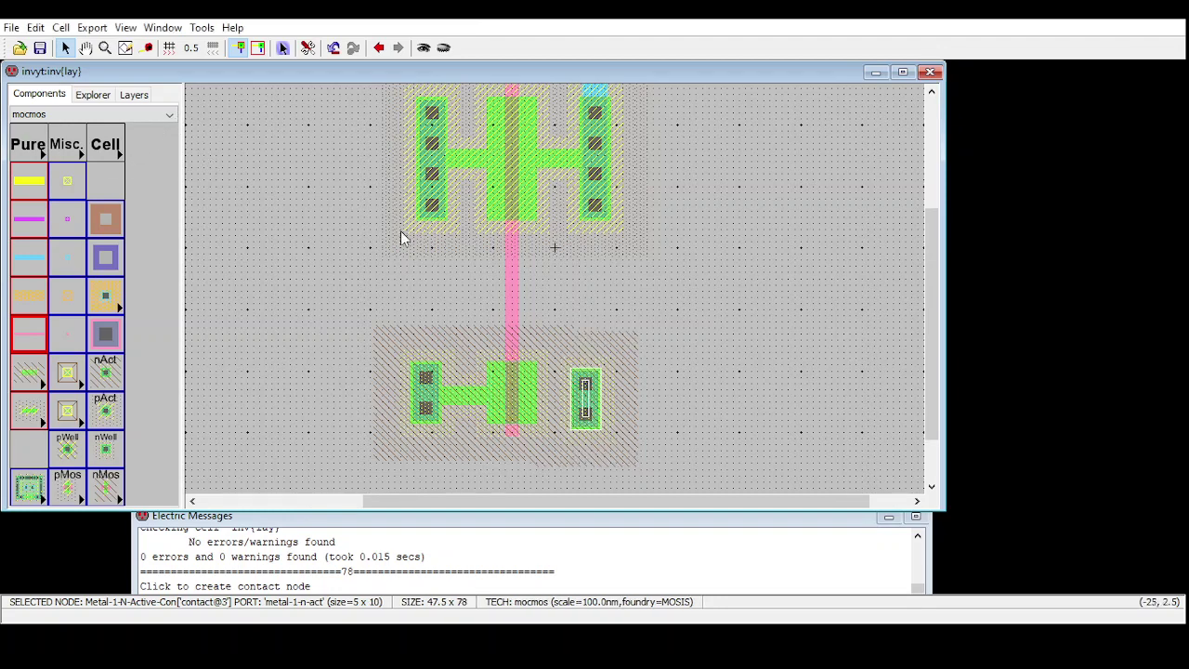
key(Up)
key(Up)
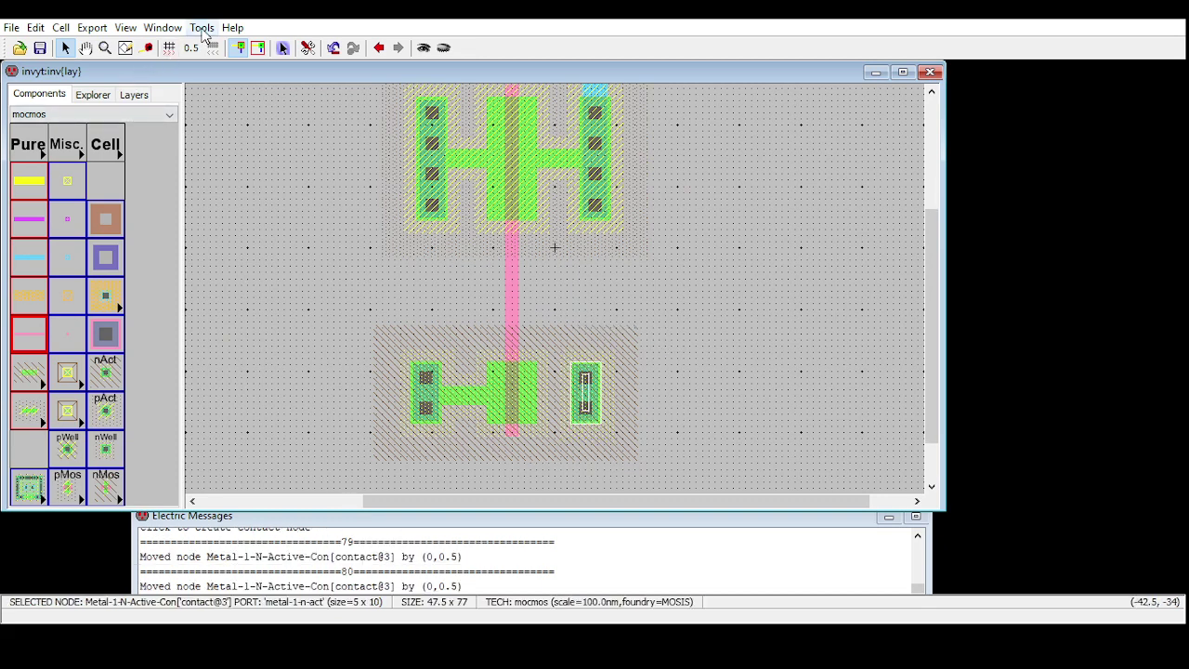
Step: Run the design rule check, move the right N-Active contact 0.5 to the right, and check the layout again
key(F5)
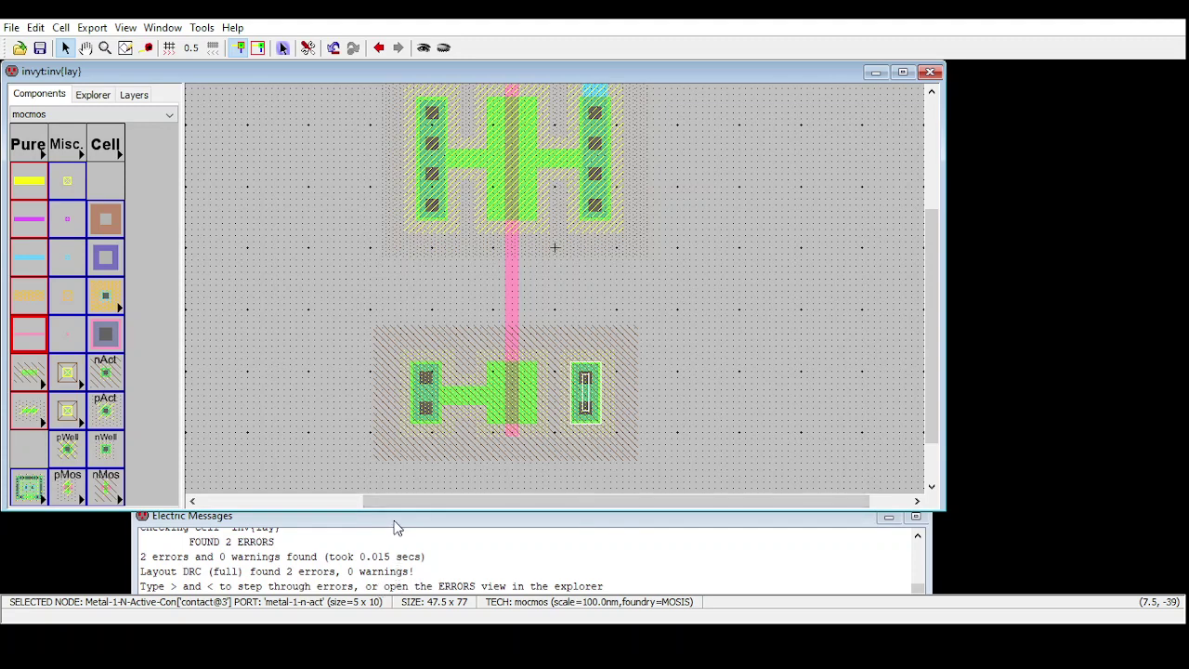
key(Right)
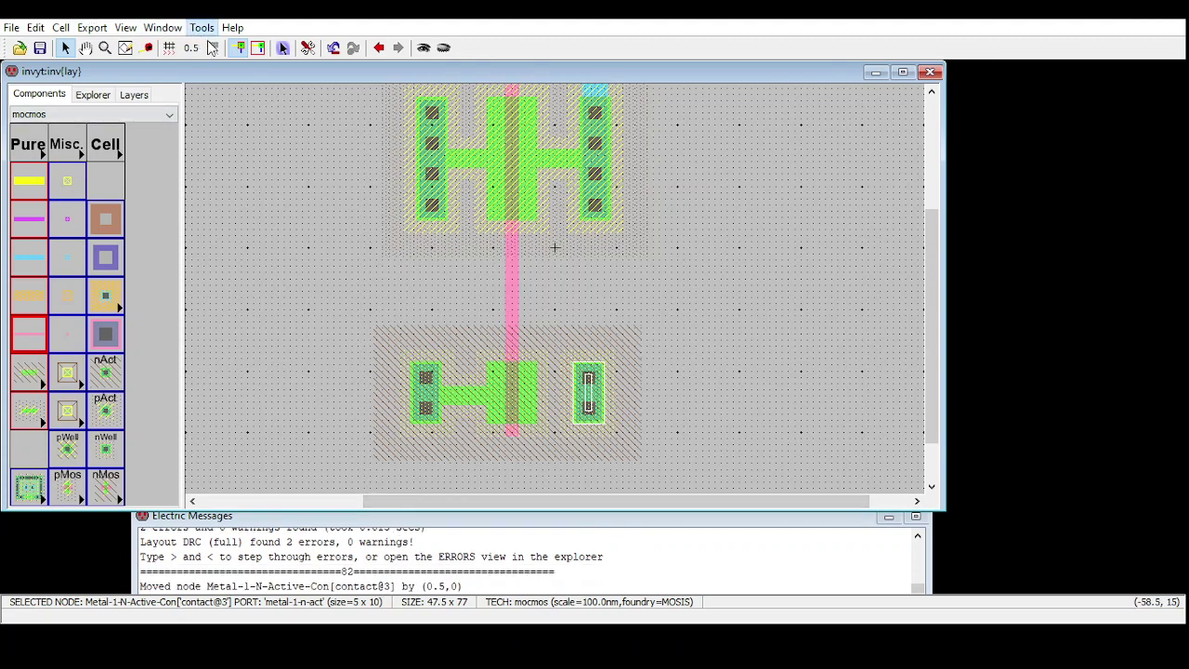
key(F5)
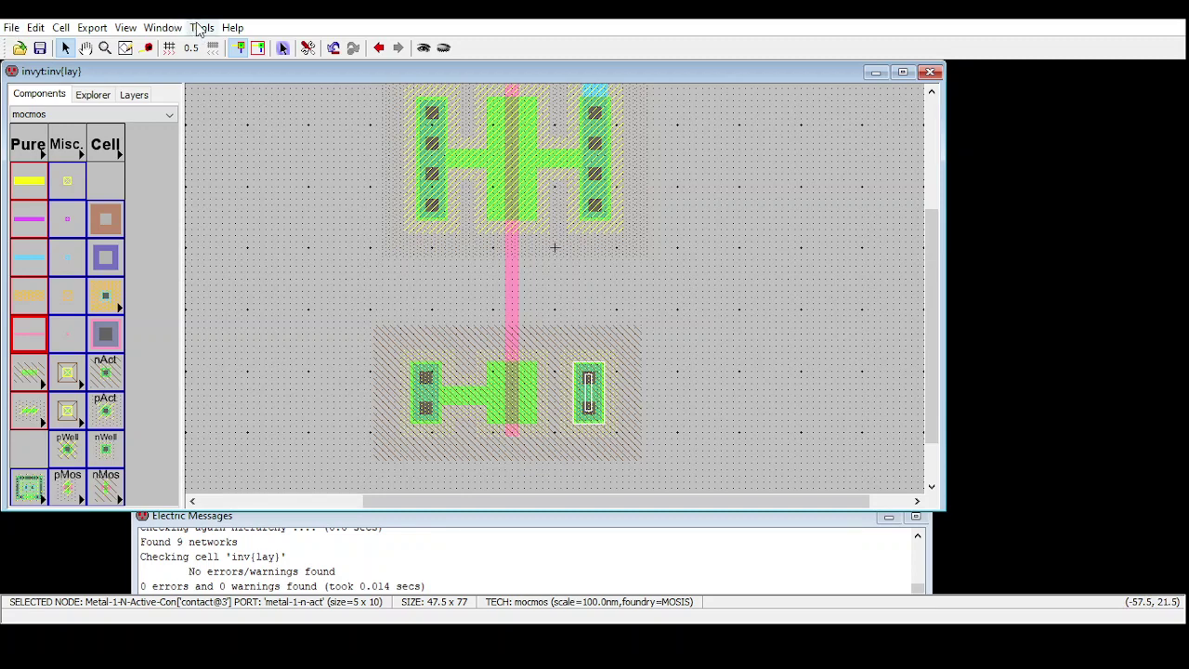
click(306, 49)
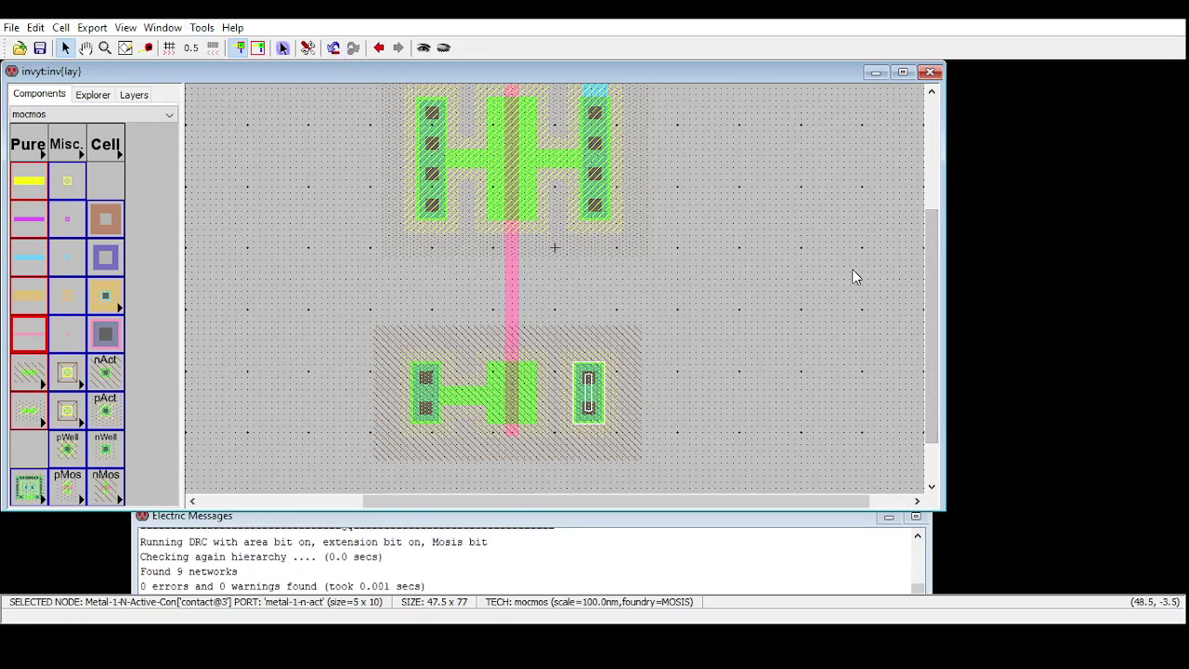
click(737, 384)
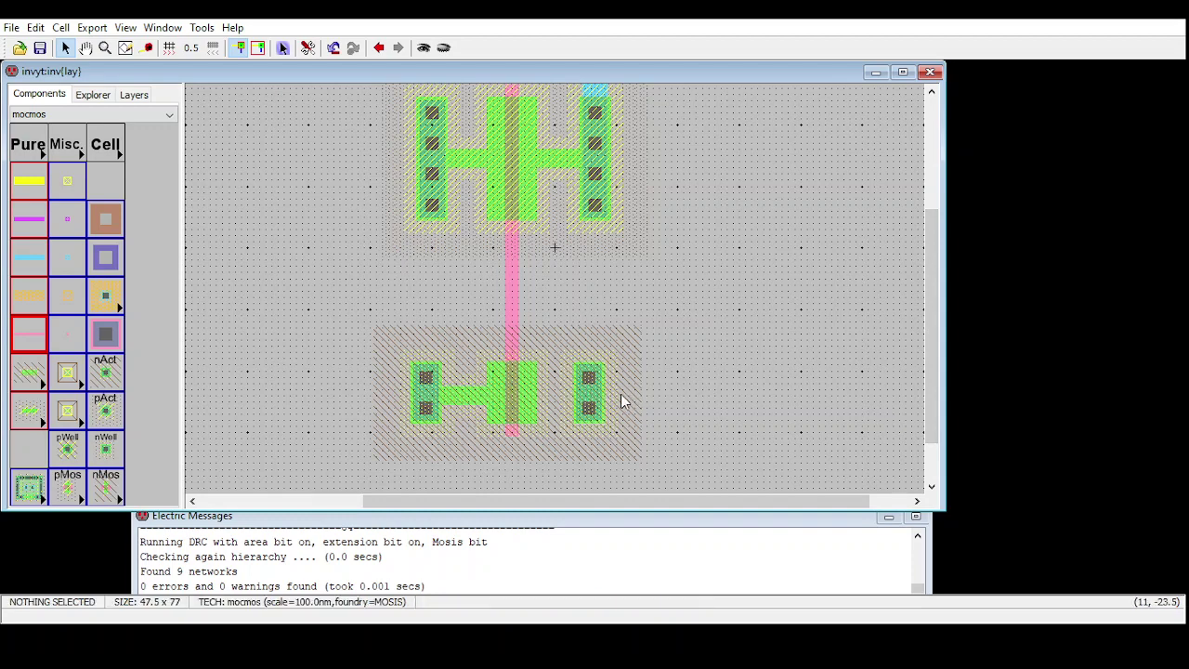
Step: Connect the right N-Active contact to the right side of the nMOS transistor with an N-Active arc
click(588, 391)
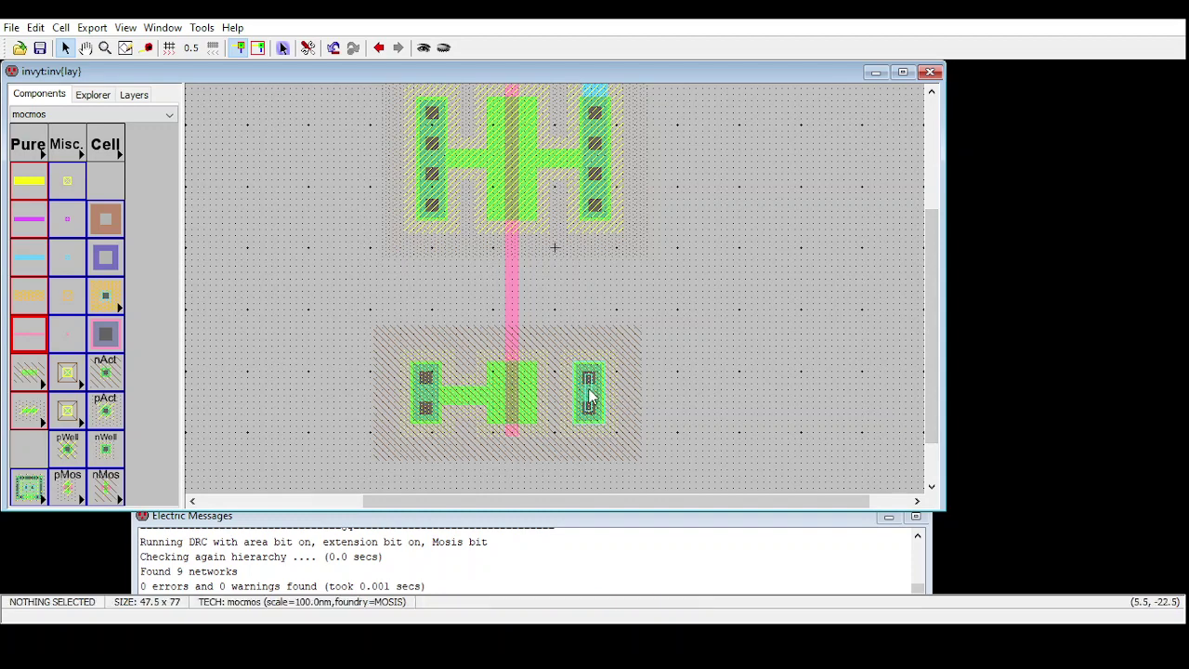
right_click(519, 396)
click(752, 376)
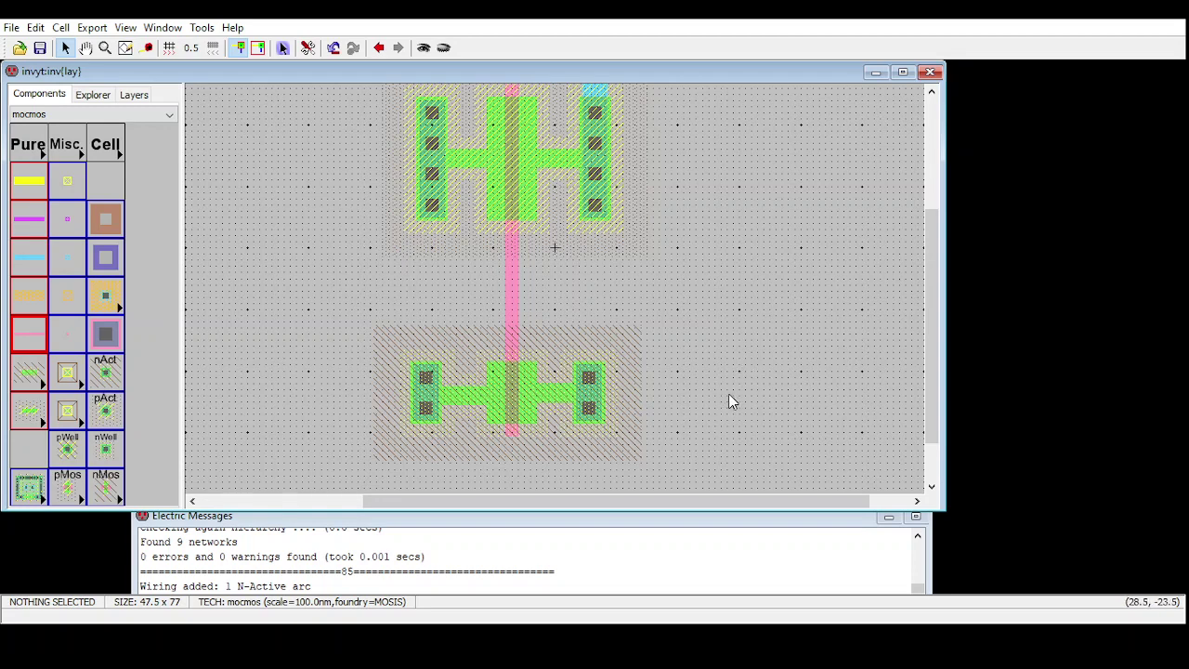
Step: Add a Metal-1-P-Well contact sized 20 x 5 below the nMOS transistor and run the design rule check
drag(932, 336, 932, 390)
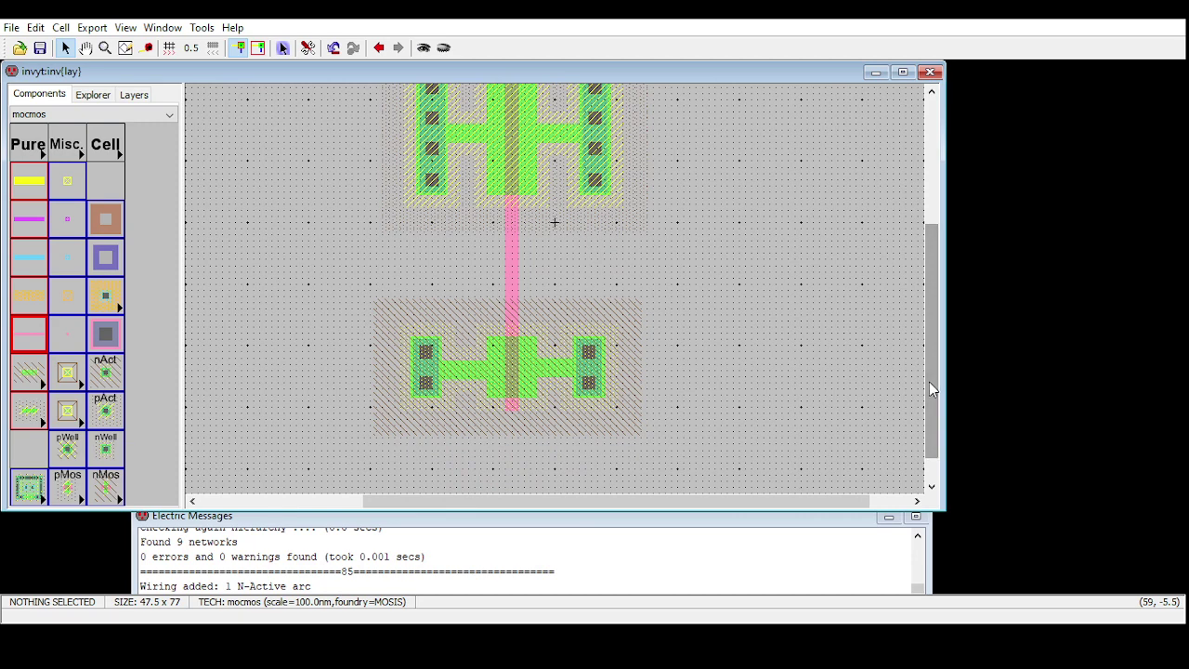
click(74, 455)
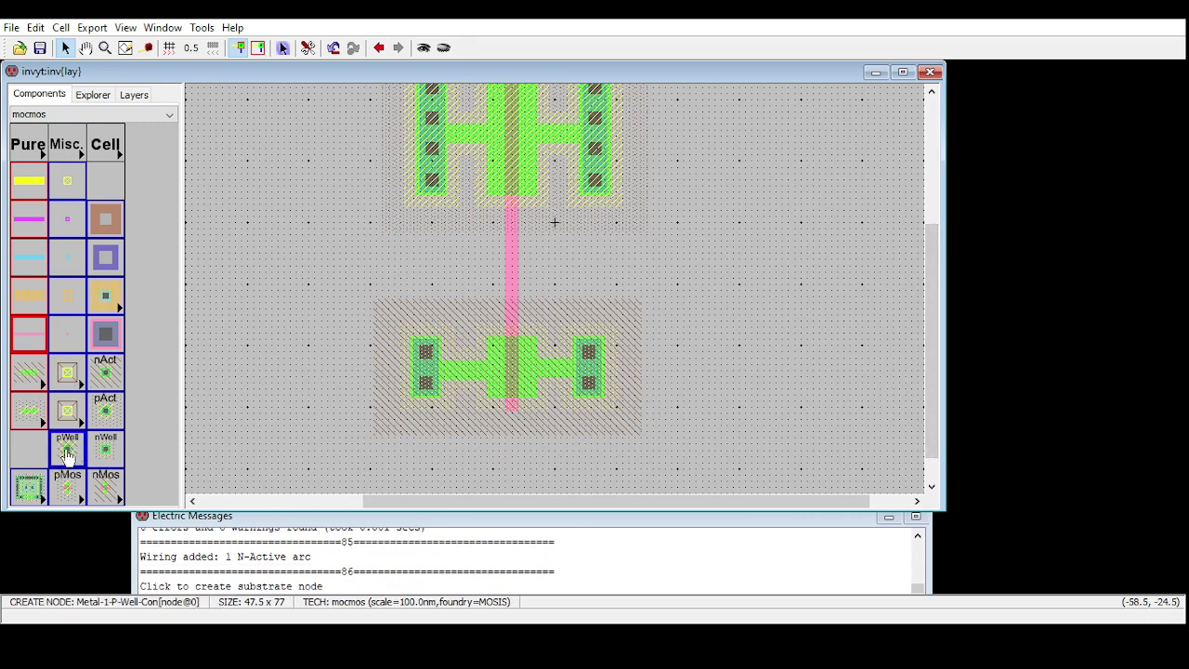
click(545, 467)
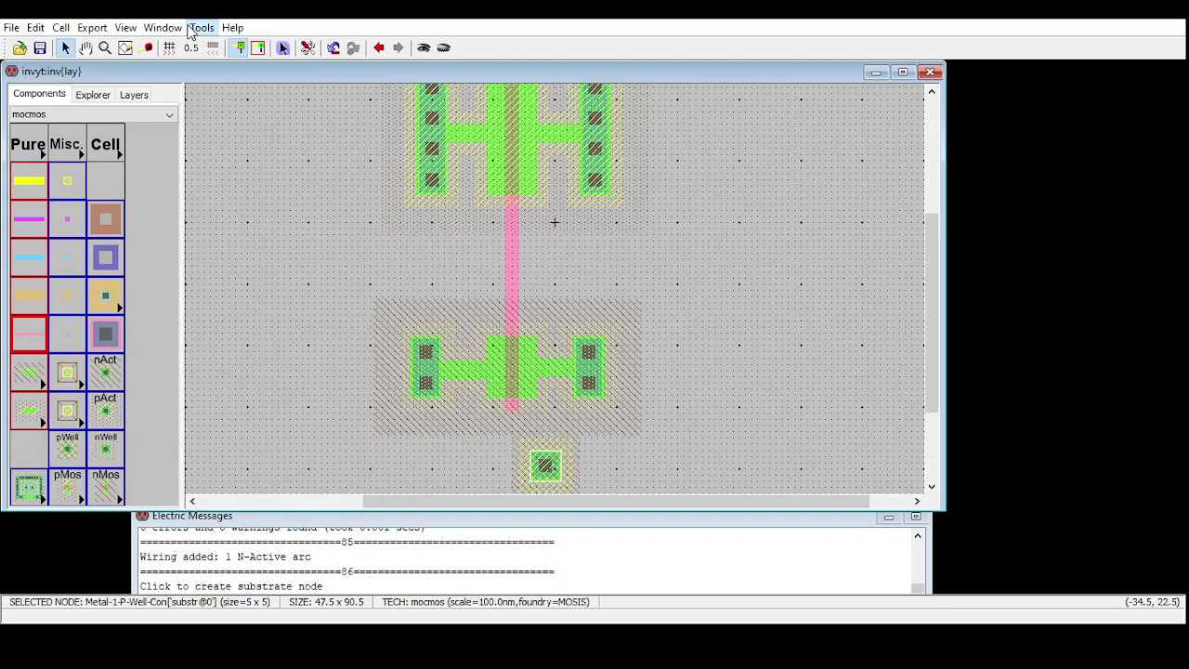
key(F5)
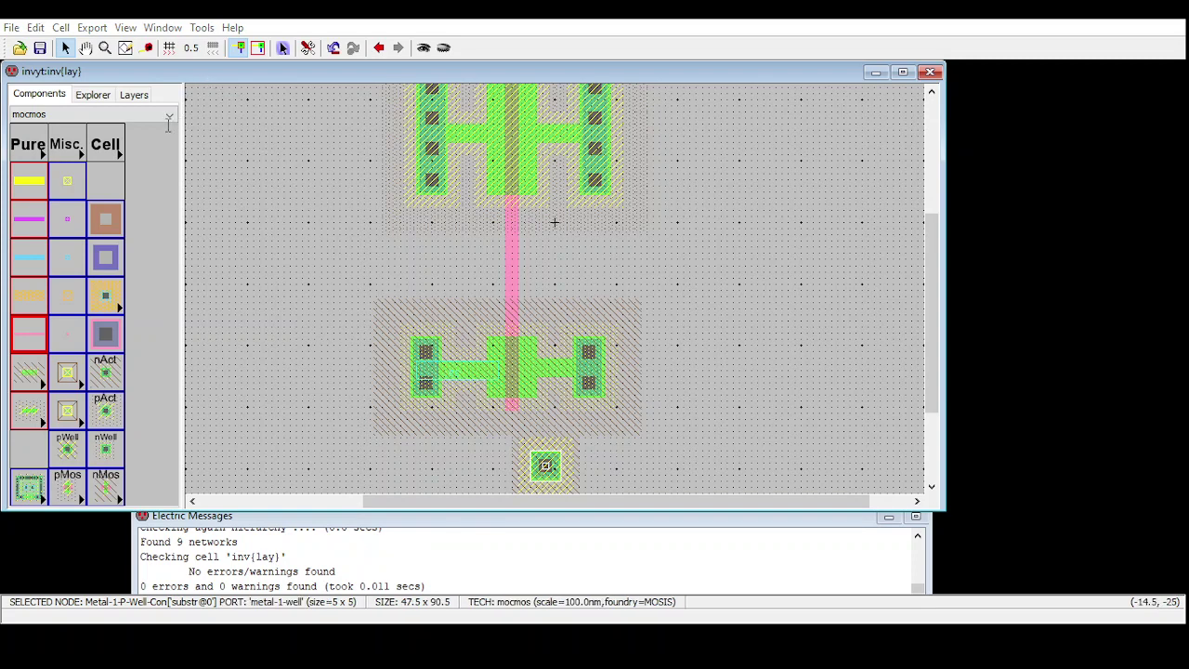
key(ctrl+y)
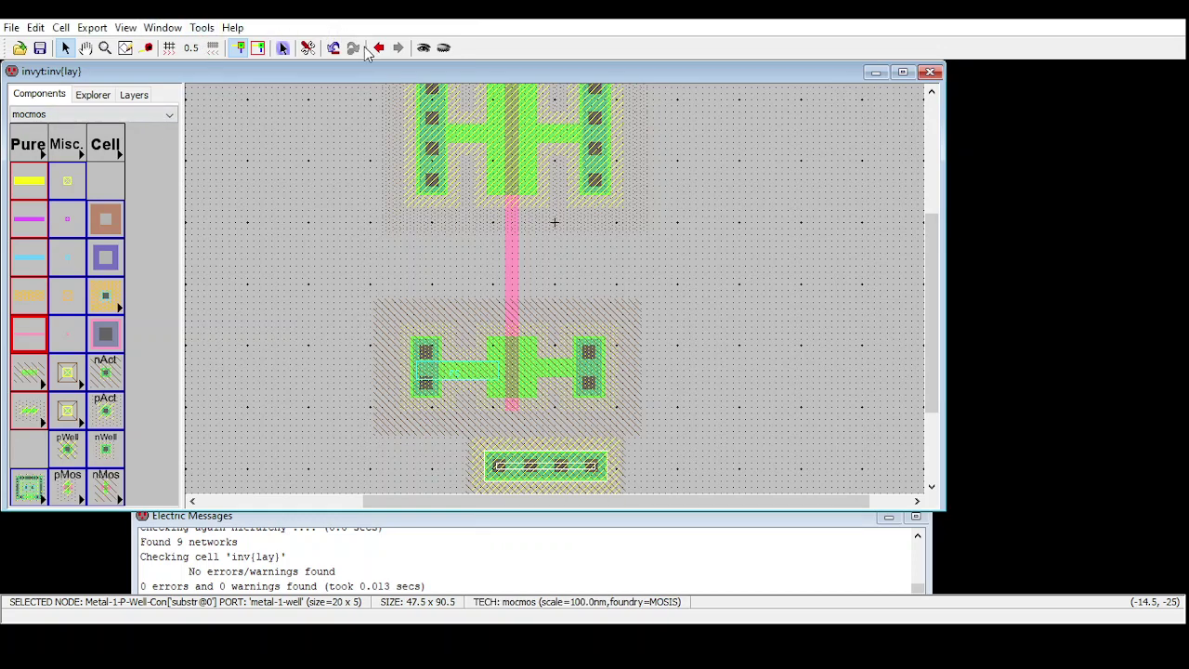
key(F5)
click(715, 350)
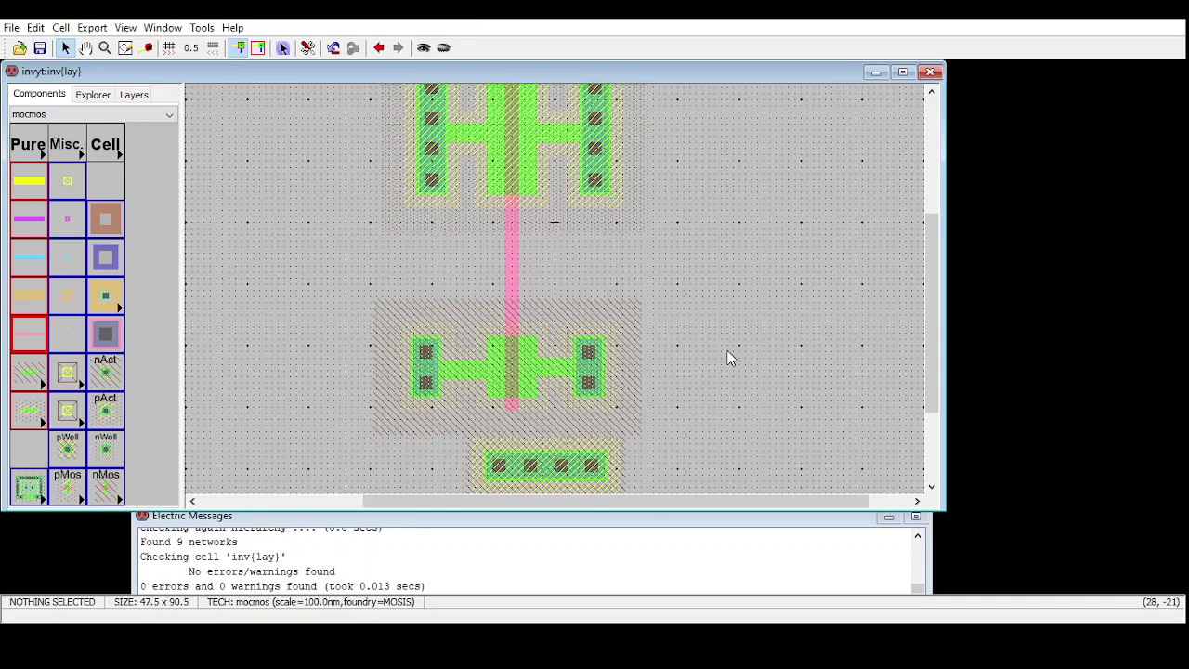
Step: Connect the nMOS transistor's right N-Active contact down to the P-Well contact with a Metal-1 arc
click(593, 388)
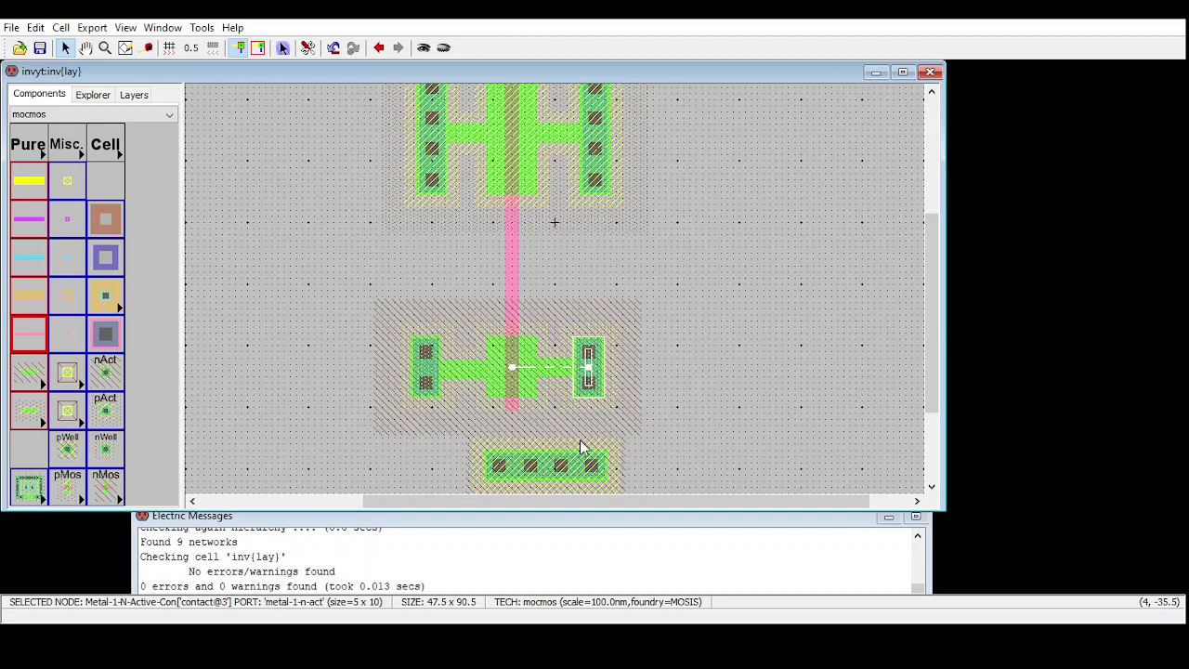
right_click(587, 468)
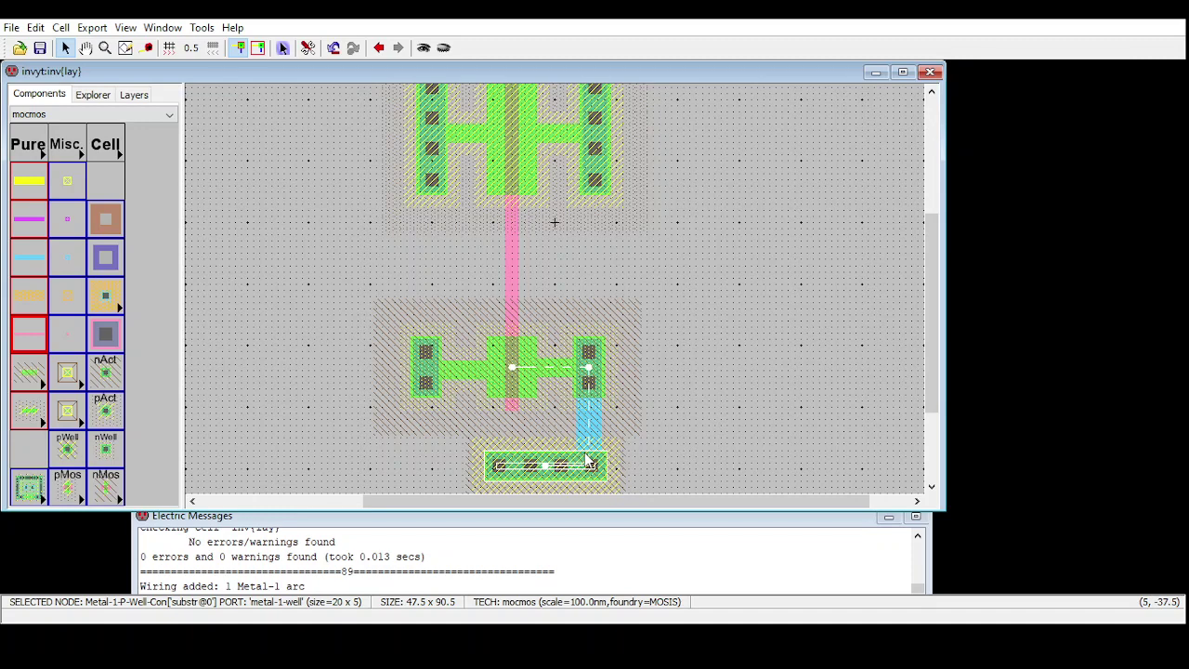
click(748, 399)
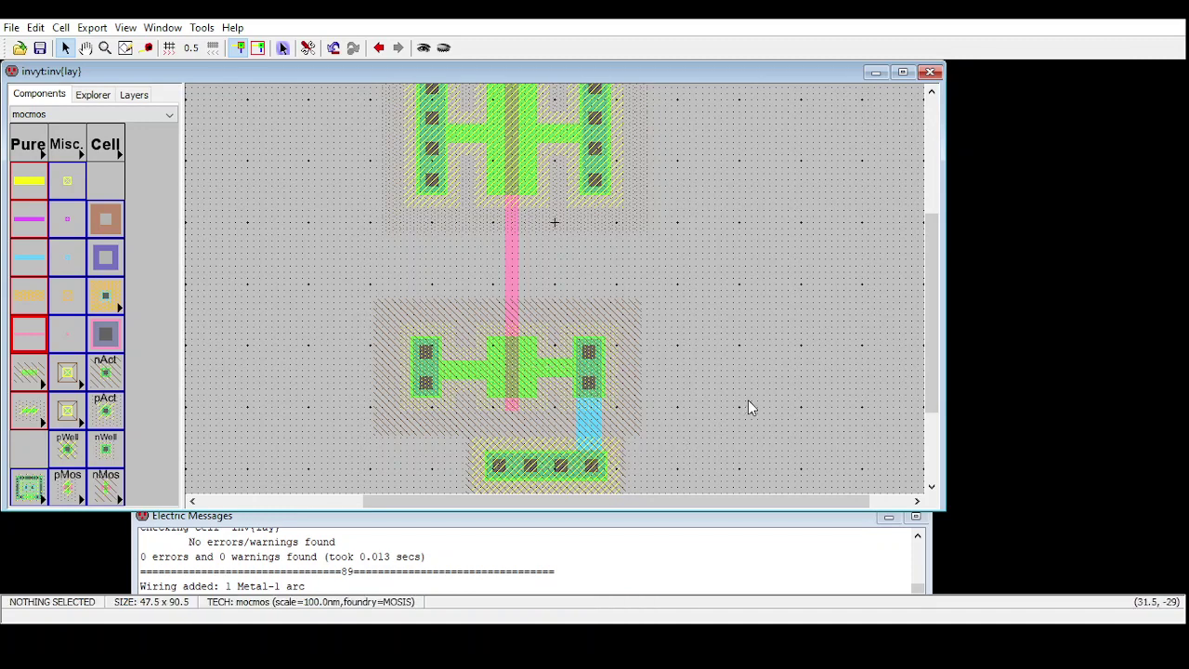
click(559, 476)
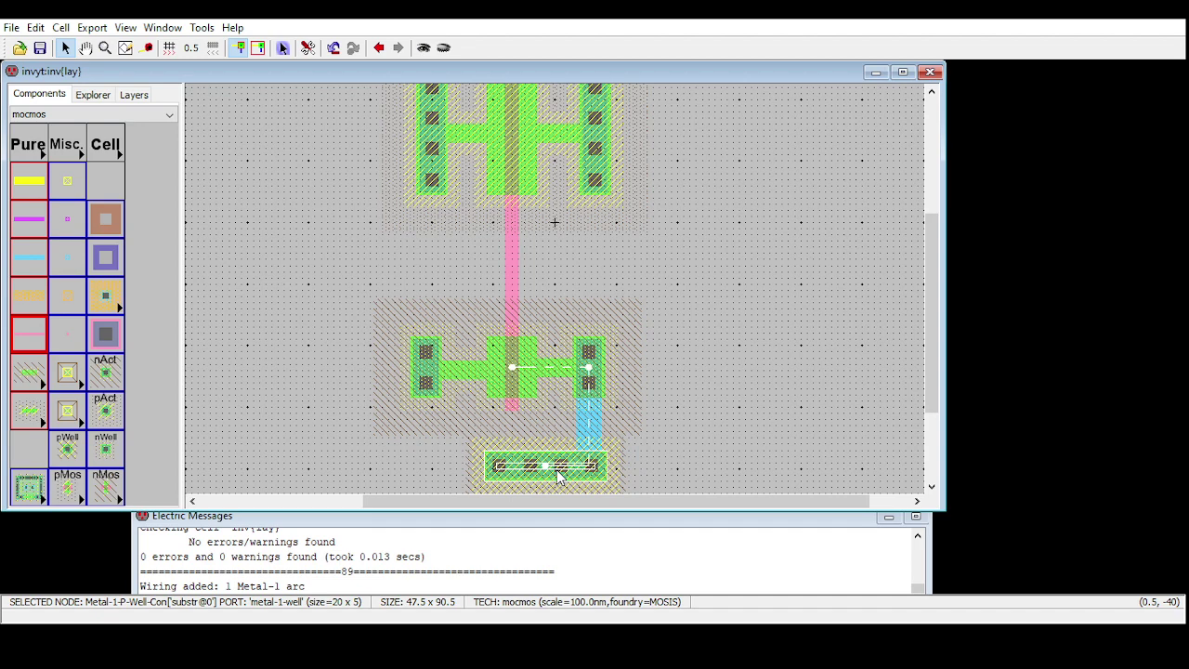
click(800, 339)
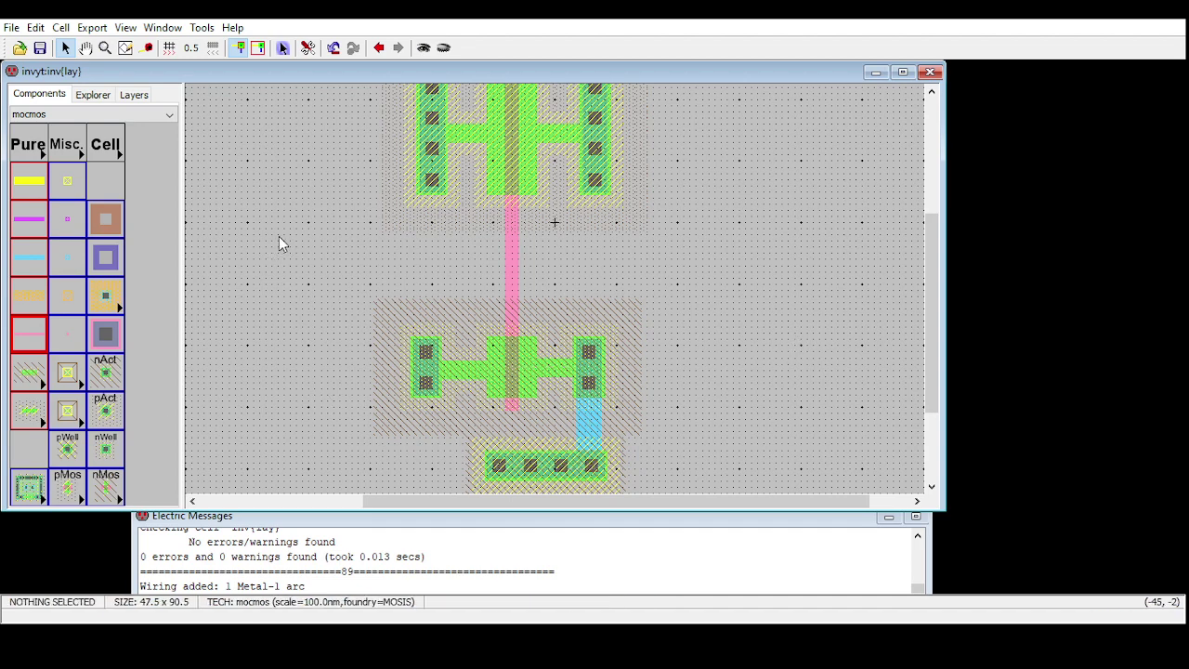
Step: Try to connect the left P-Active contact to the left N-Active contact with Metal-1, and delete the resulting arcs
click(433, 187)
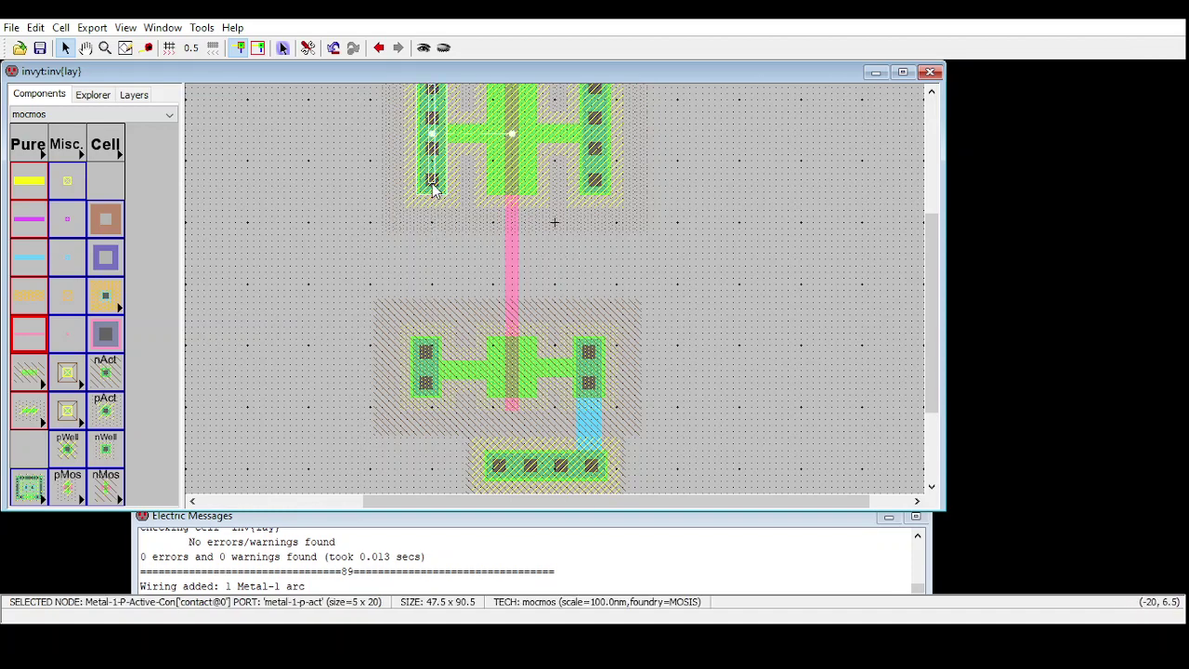
right_click(424, 353)
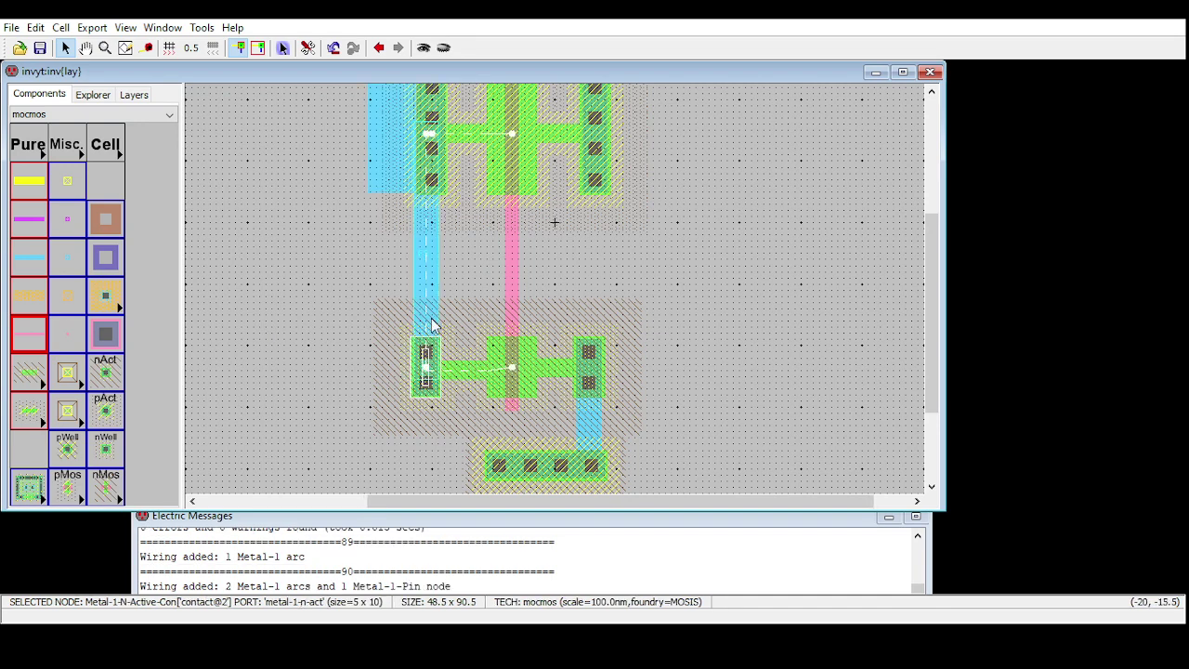
click(394, 172)
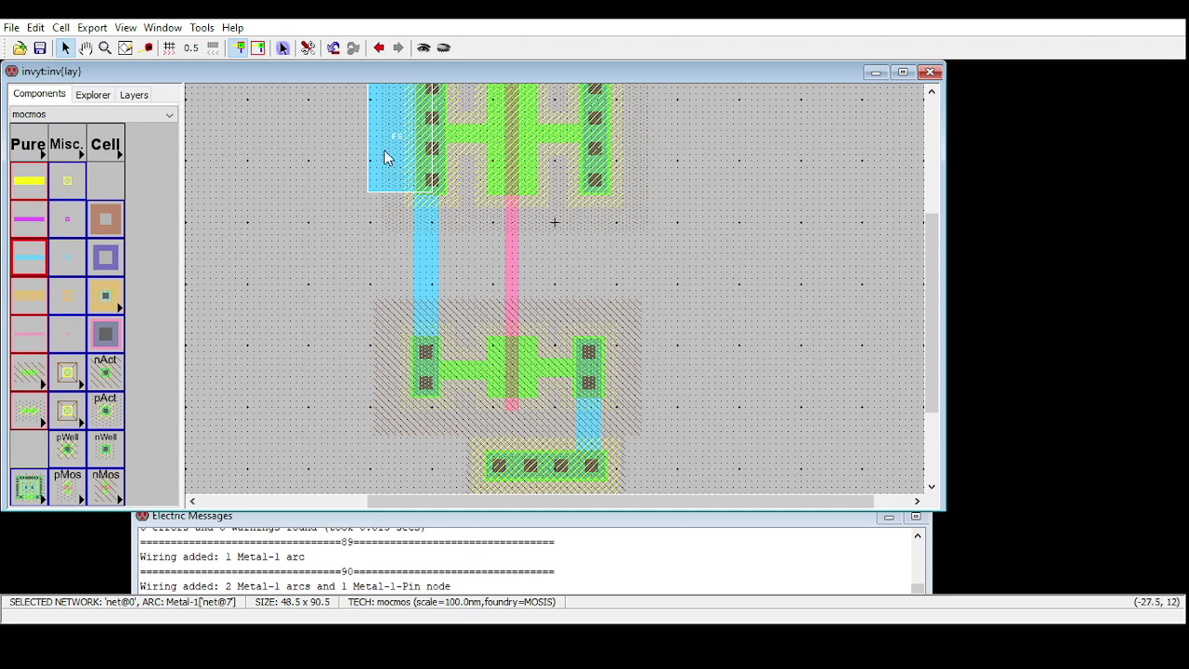
key(Delete)
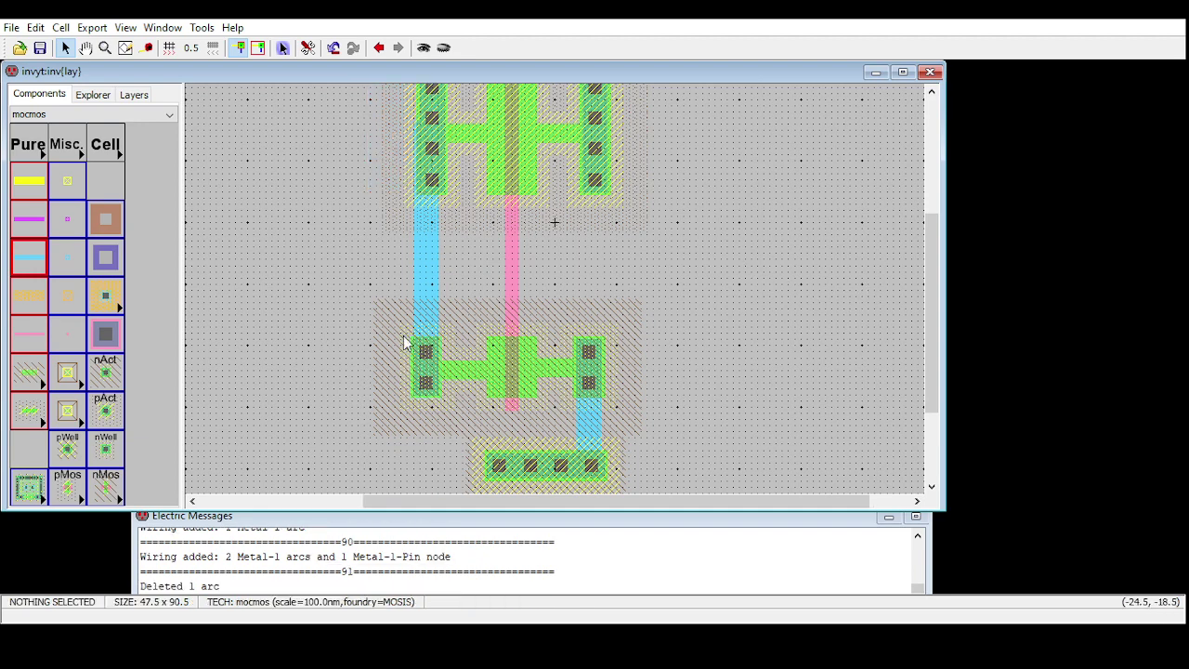
click(429, 266)
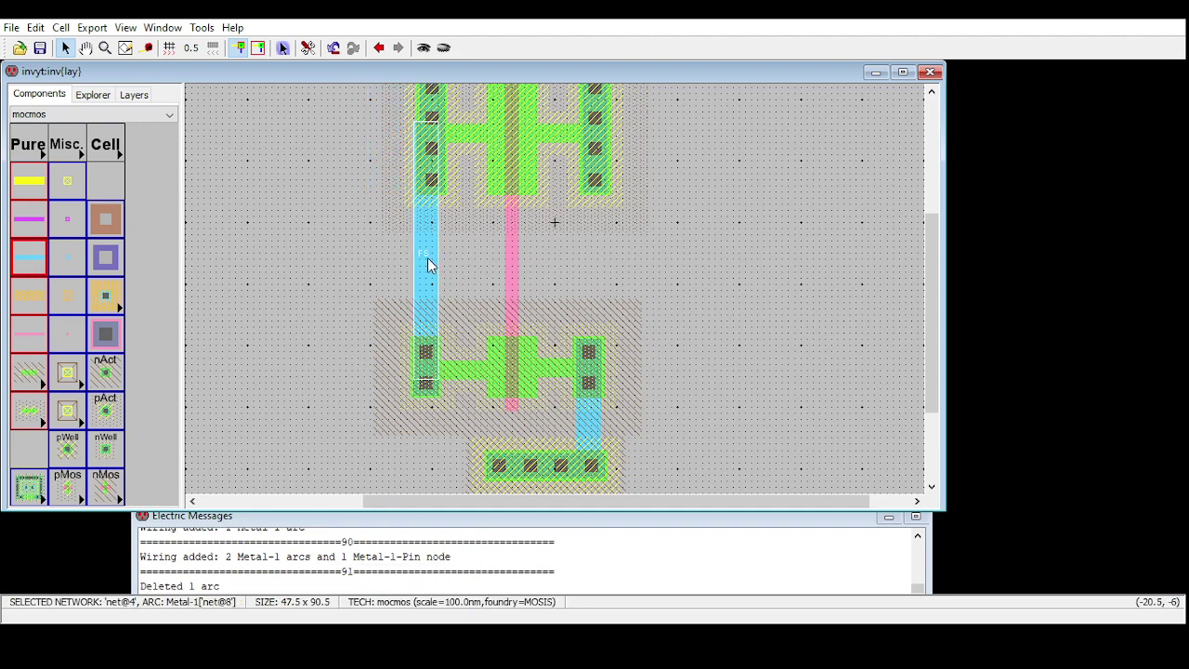
key(Delete)
Step: Move the nMOS transistor's left N-Active contact 0.5 to the right and run the design rule check
click(427, 356)
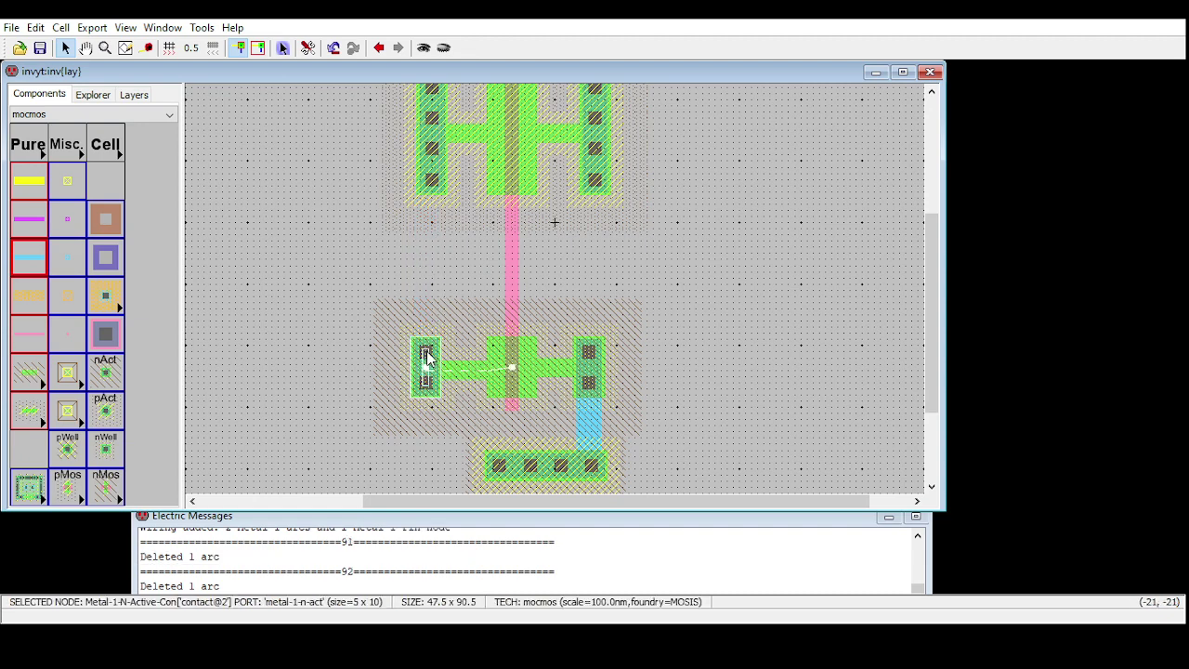
drag(424, 352, 426, 352)
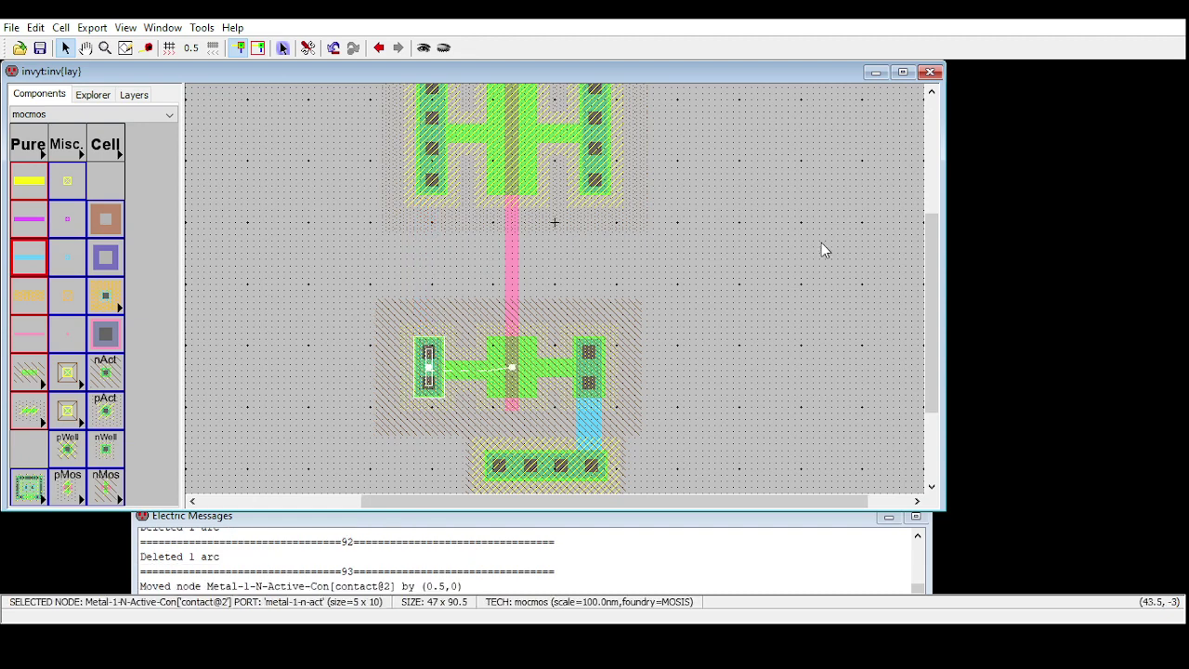
click(691, 243)
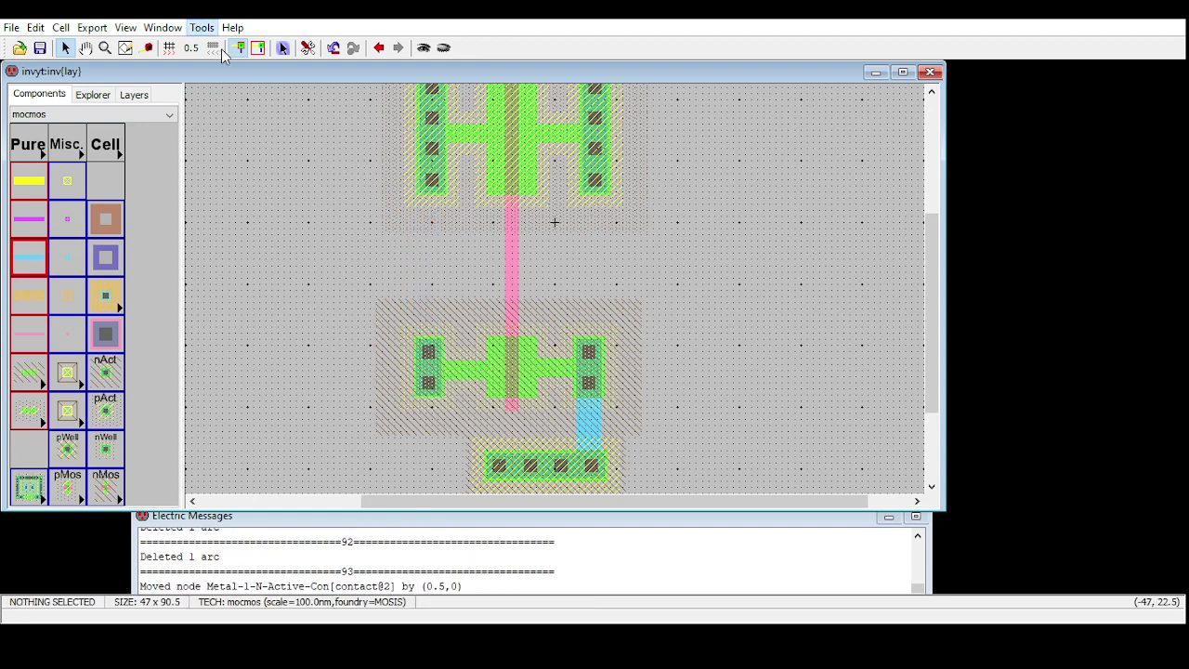
key(F5)
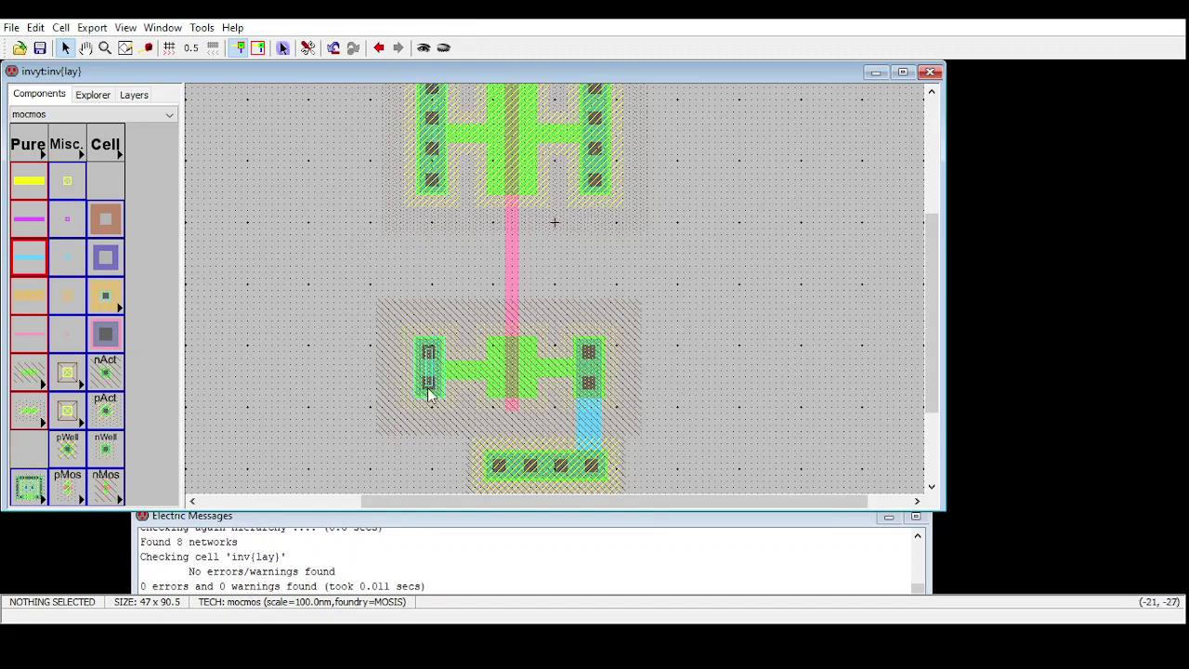
Step: Try to wire the left P-Active contact down to the left N-Active contact with Metal-1, and undo the wiring
click(429, 186)
right_drag(429, 186, 431, 351)
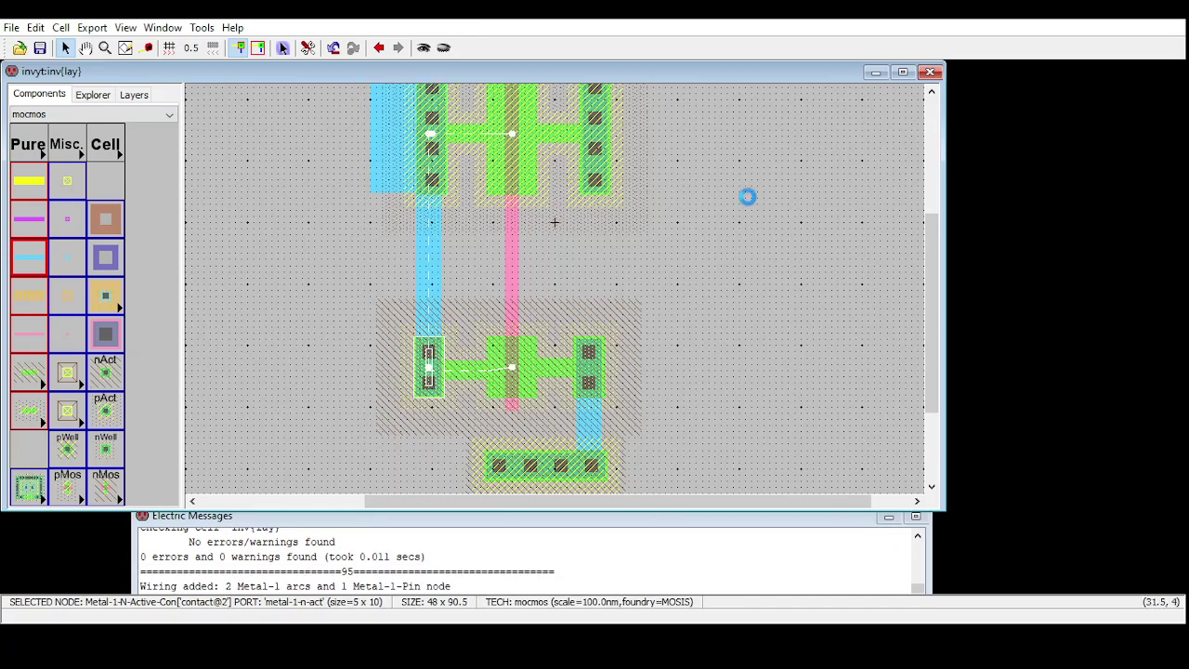
key(ctrl+z)
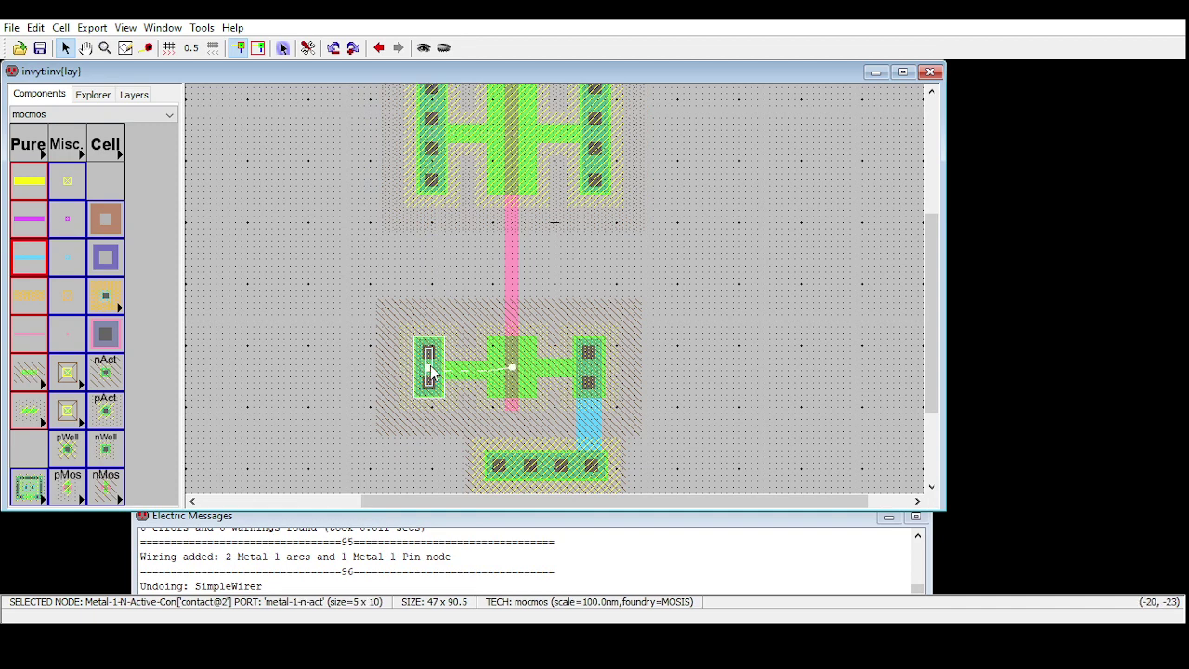
Step: Move the left N-Active contact another 0.5 to the right and connect it to the left P-Active contact with one straight Metal-1 arc
drag(431, 371, 433, 371)
right_click(432, 139)
click(433, 351)
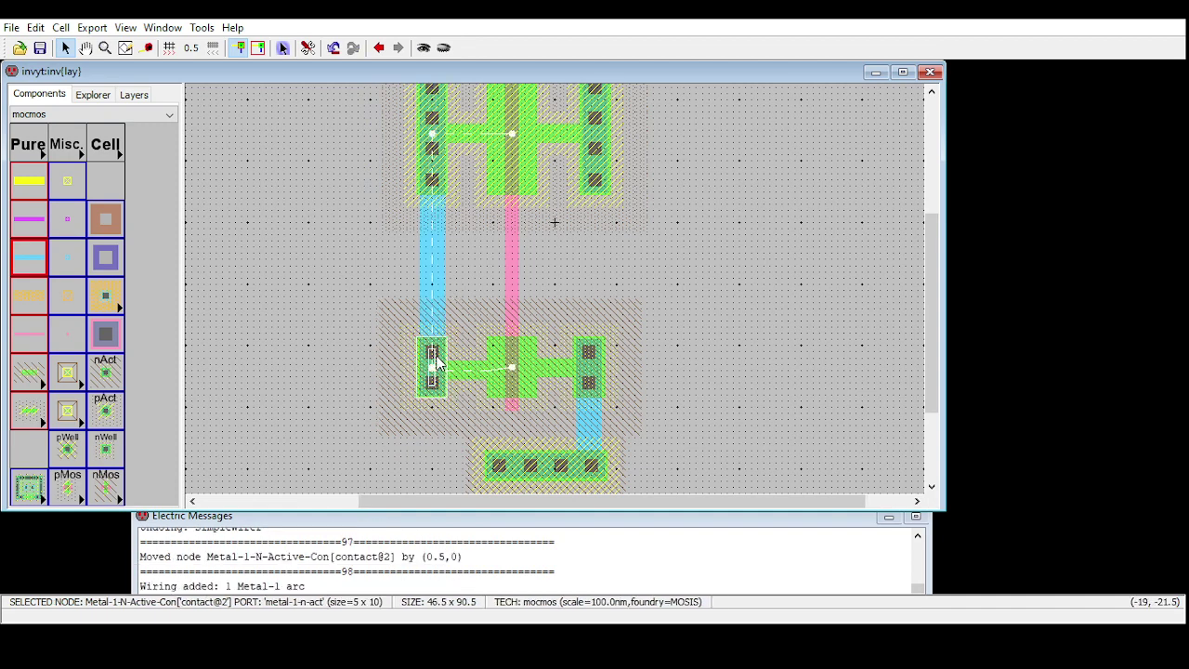
click(822, 276)
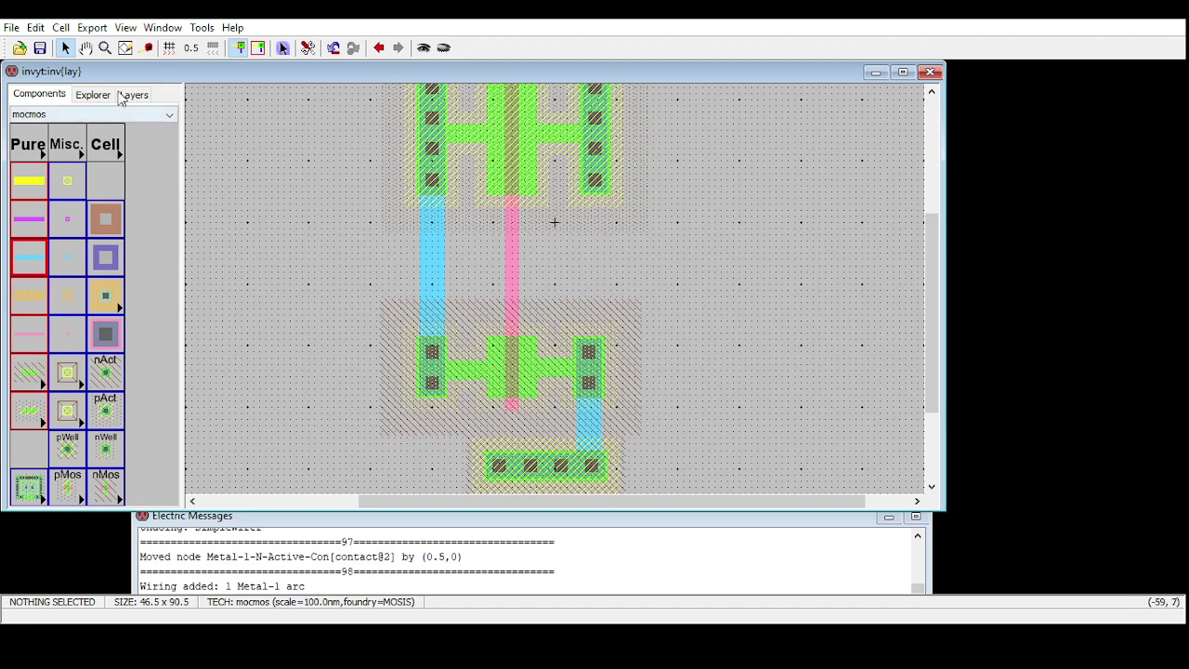
Step: Add a short Metal-1 stub extending left from the middle of the vertical Metal-1 output arc
click(429, 259)
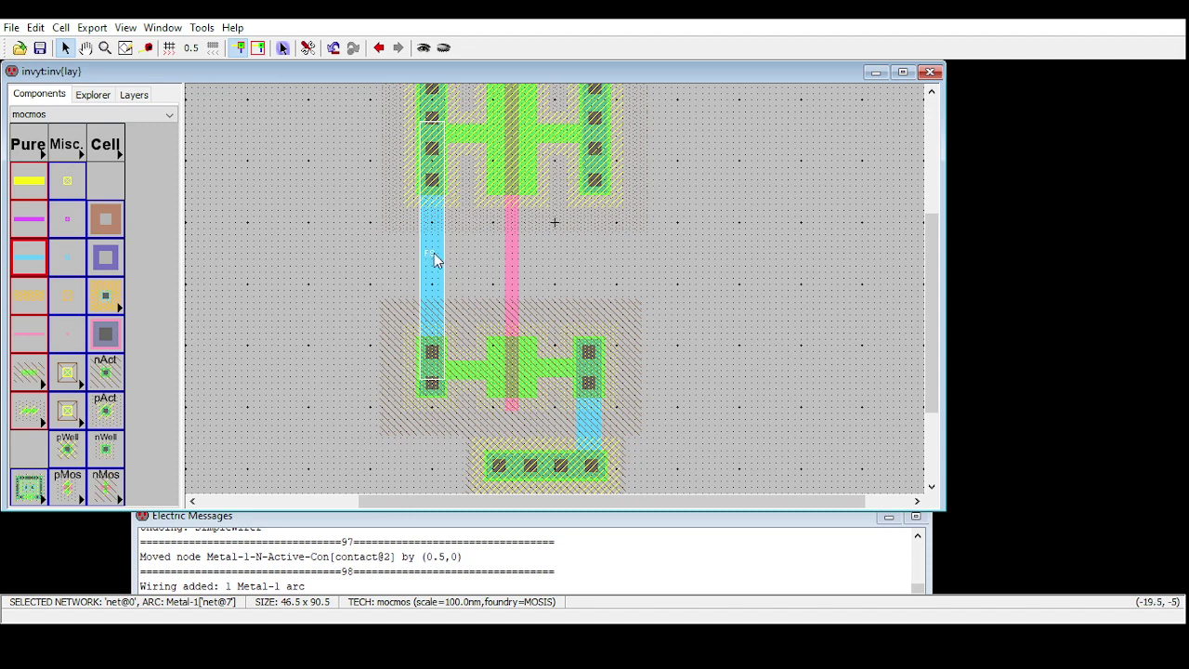
right_click(405, 254)
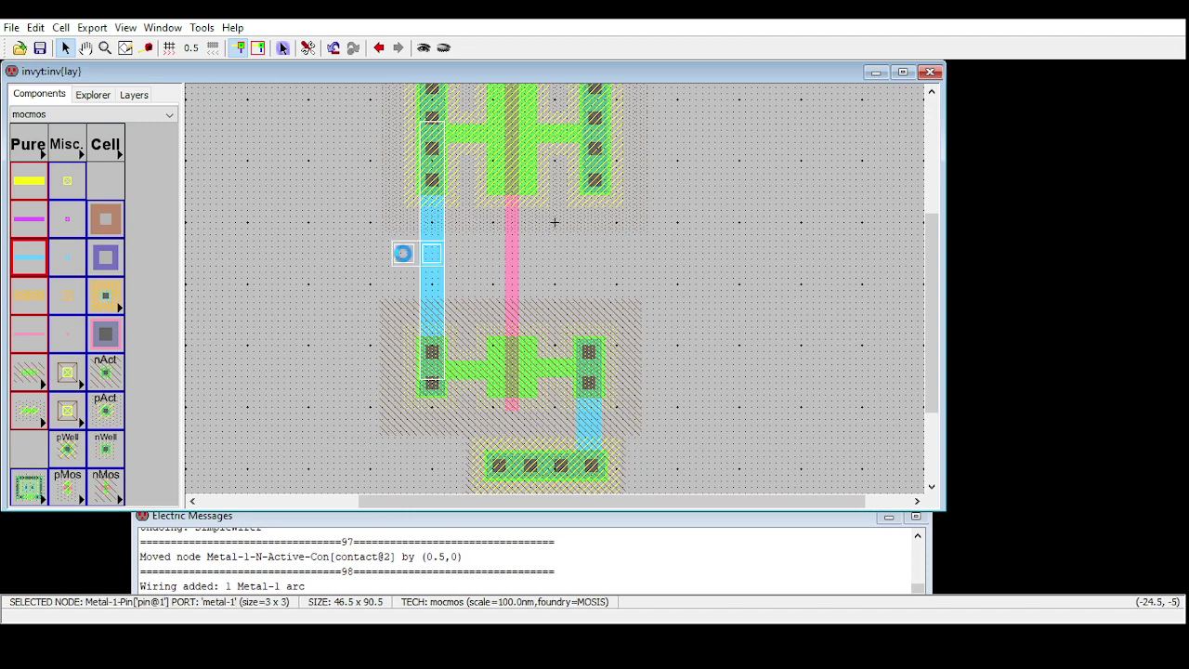
click(387, 257)
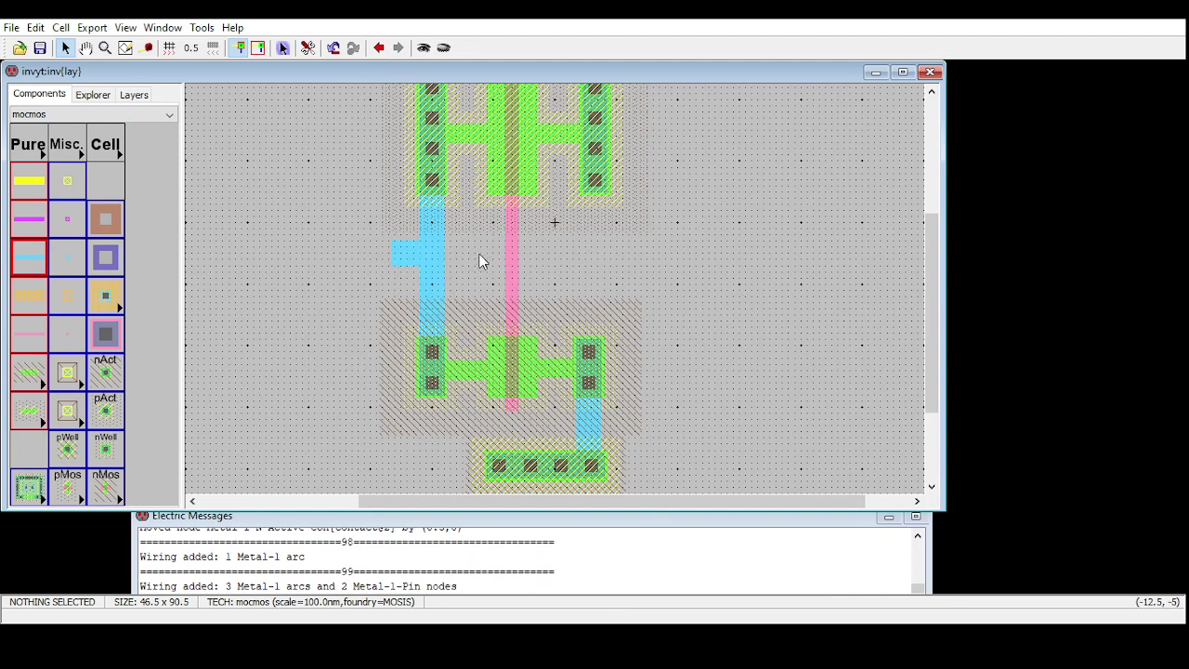
Step: Place a Metal-1-Polysilicon-1 contact right of the gate line between the transistors and connect it to the line with a Polysilicon-1 arc
click(104, 337)
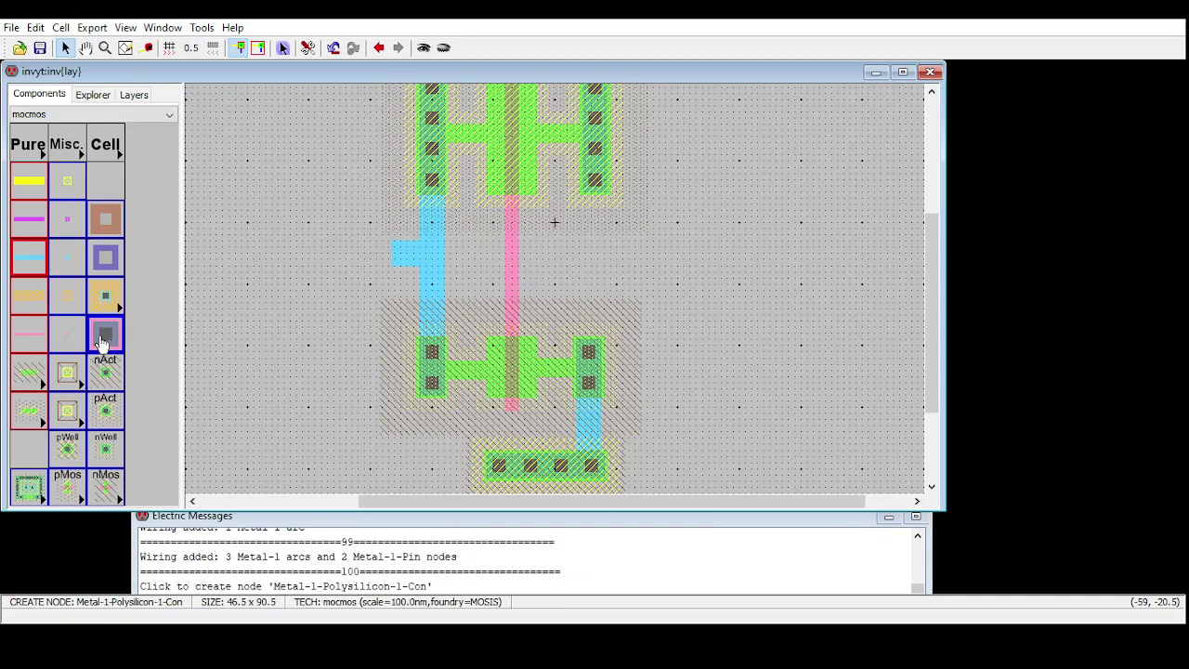
click(563, 264)
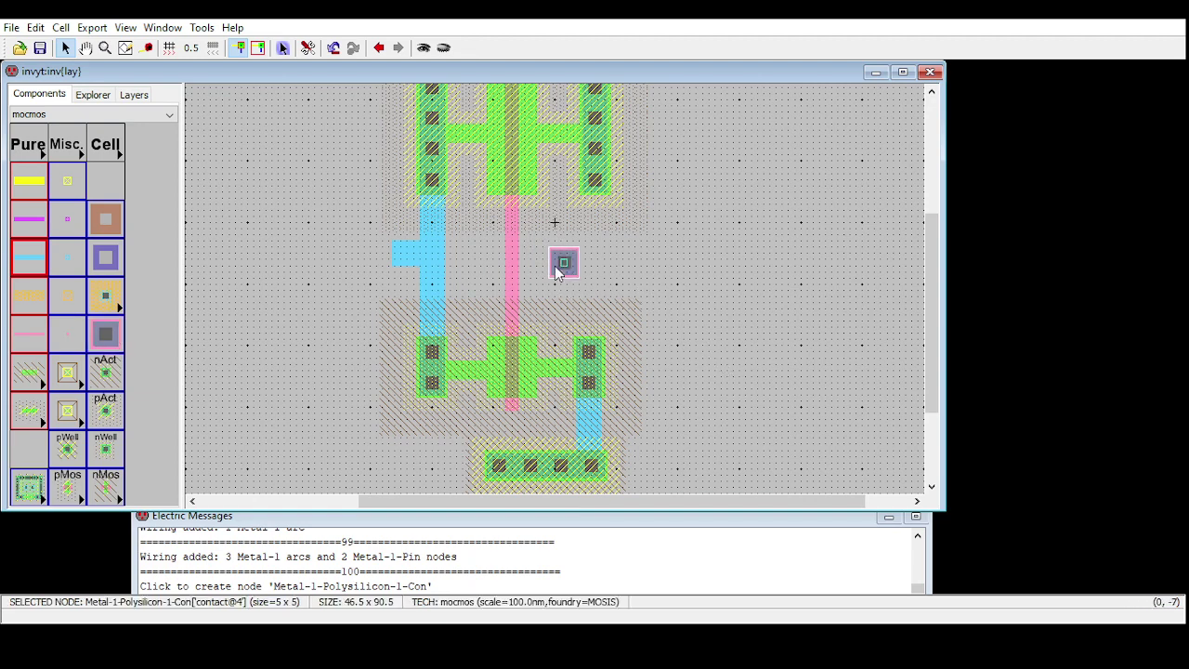
click(563, 262)
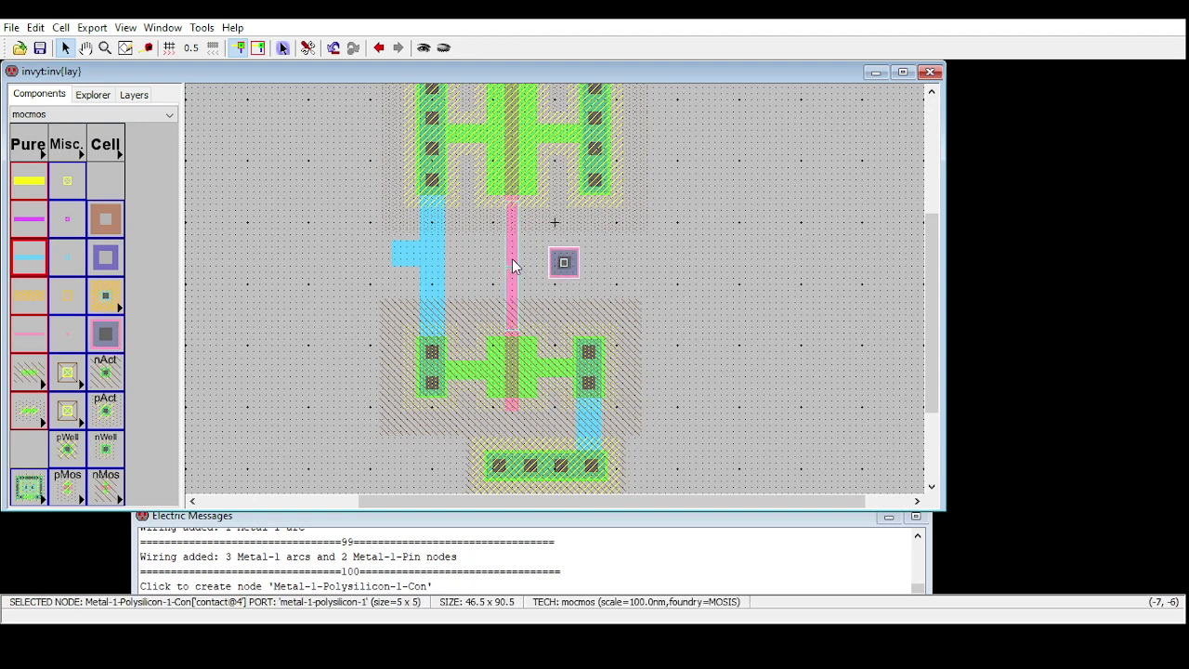
right_click(512, 263)
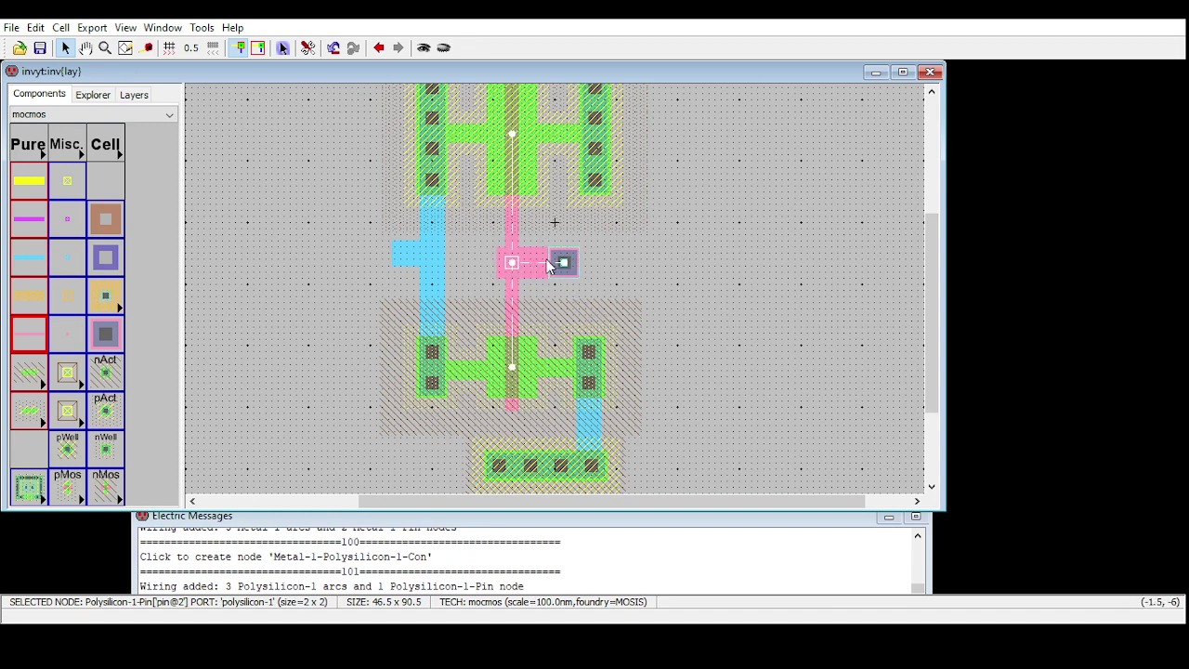
Step: Narrow the Polysilicon-1 arc leading to the new contact to the gate line's width and run the design rule check
click(543, 266)
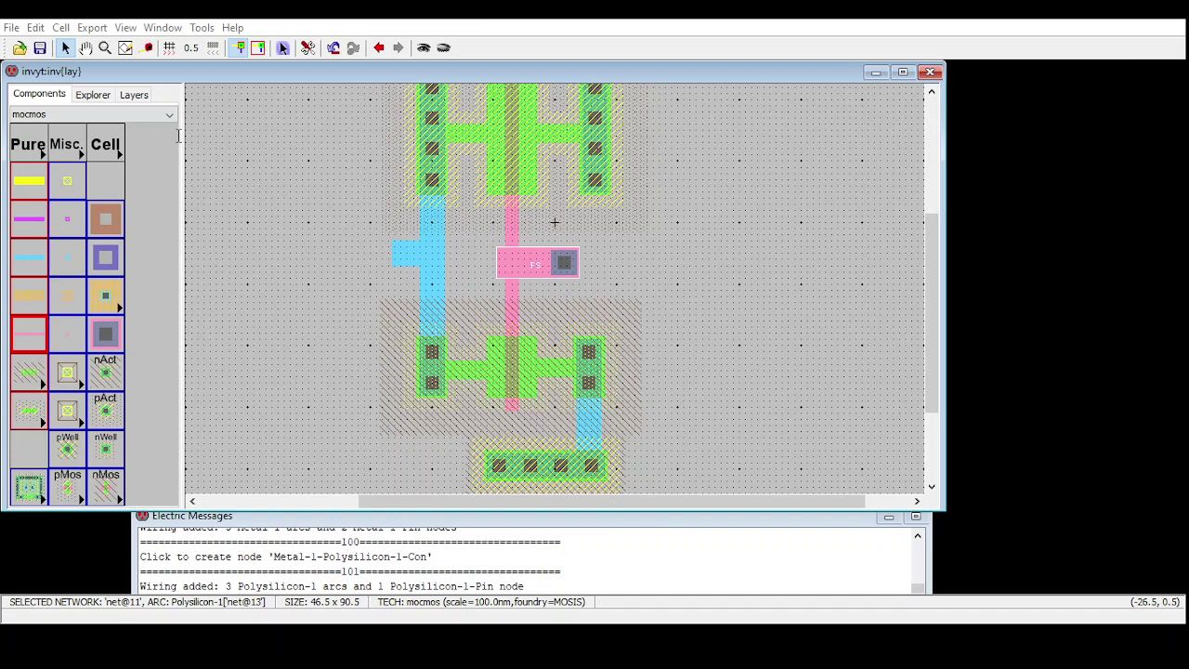
key(Delete)
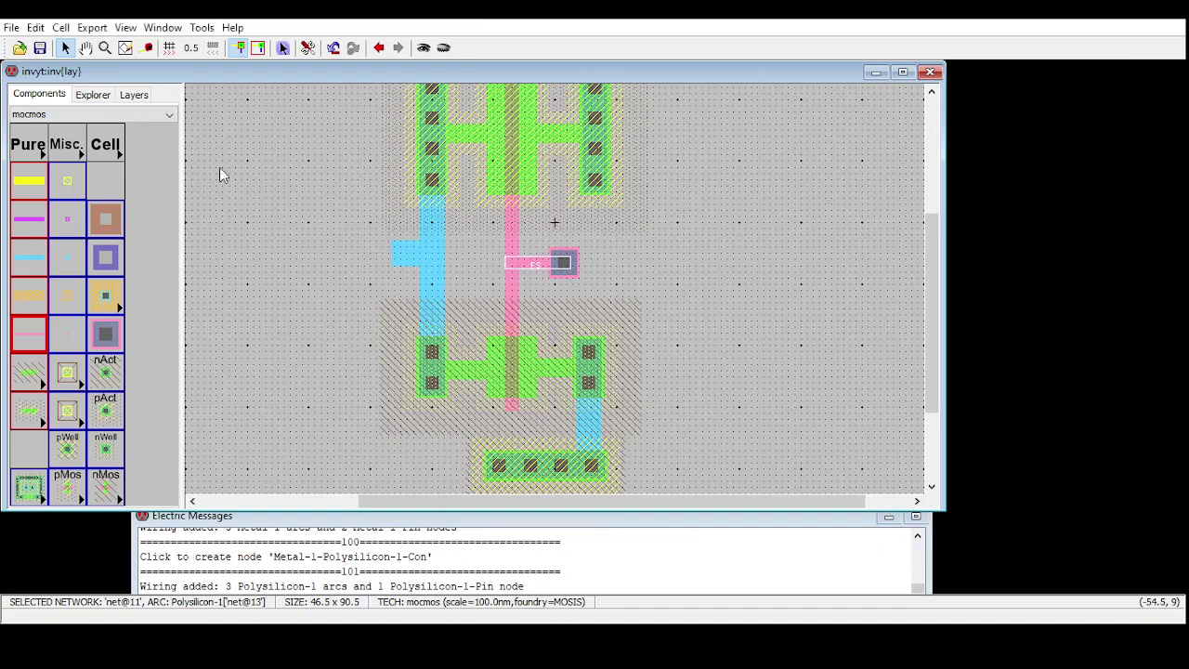
click(764, 239)
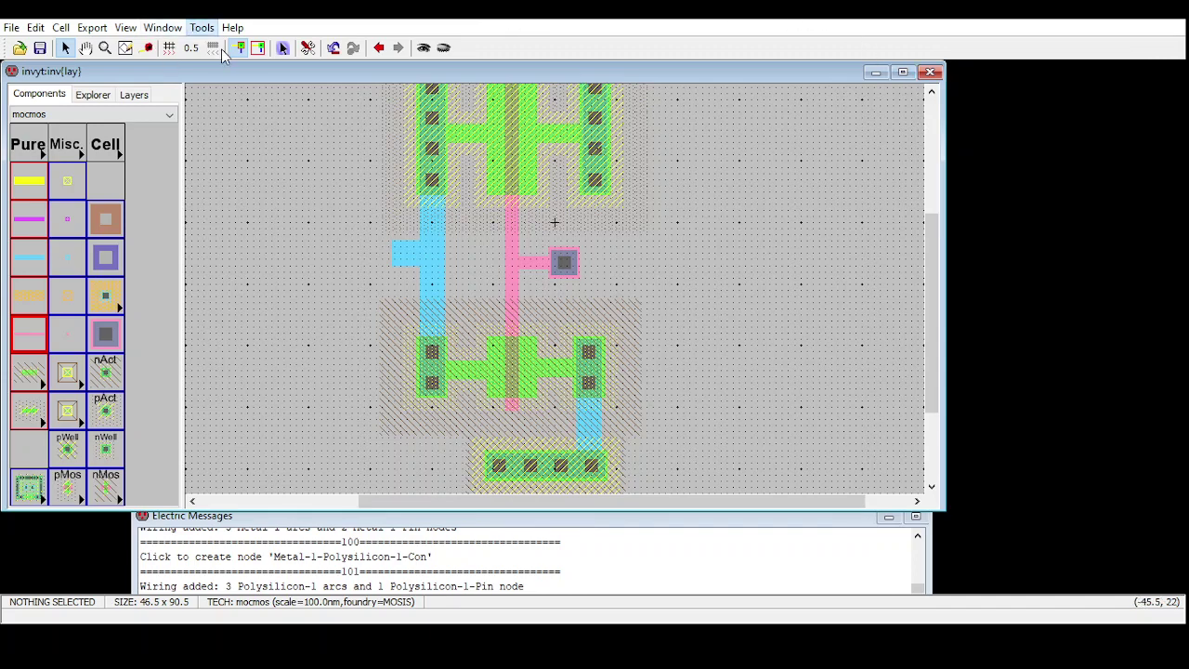
key(F5)
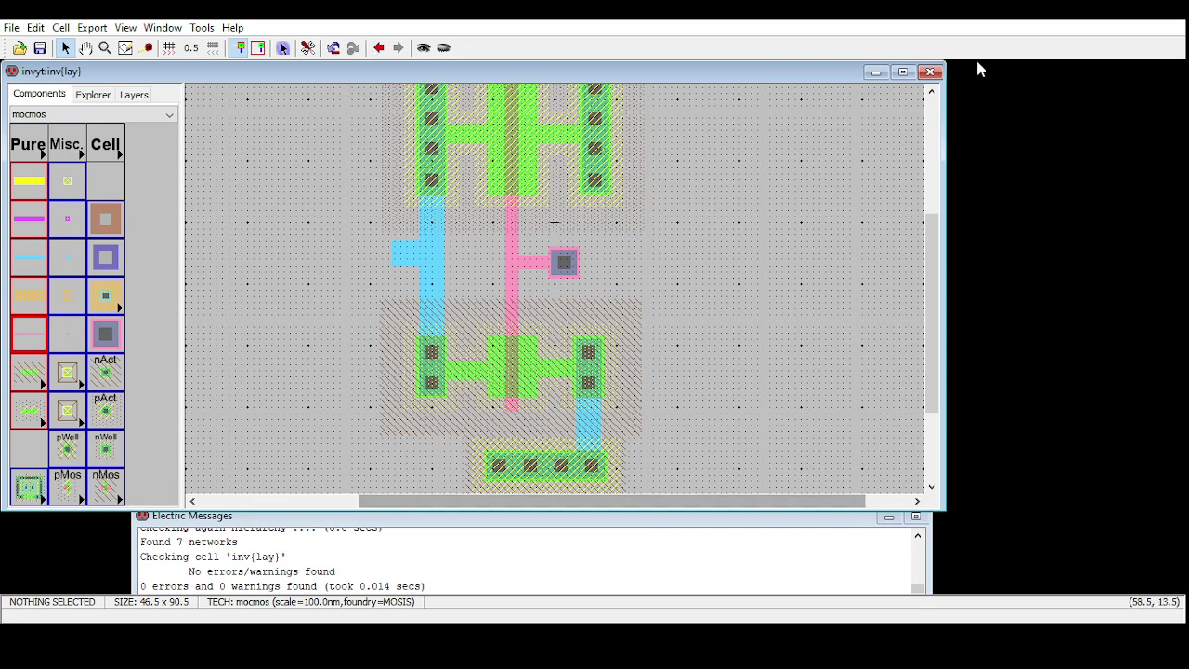
Step: Maximize the layout window and export the Metal-1-Polysilicon-1 contact's port as "in"
click(903, 75)
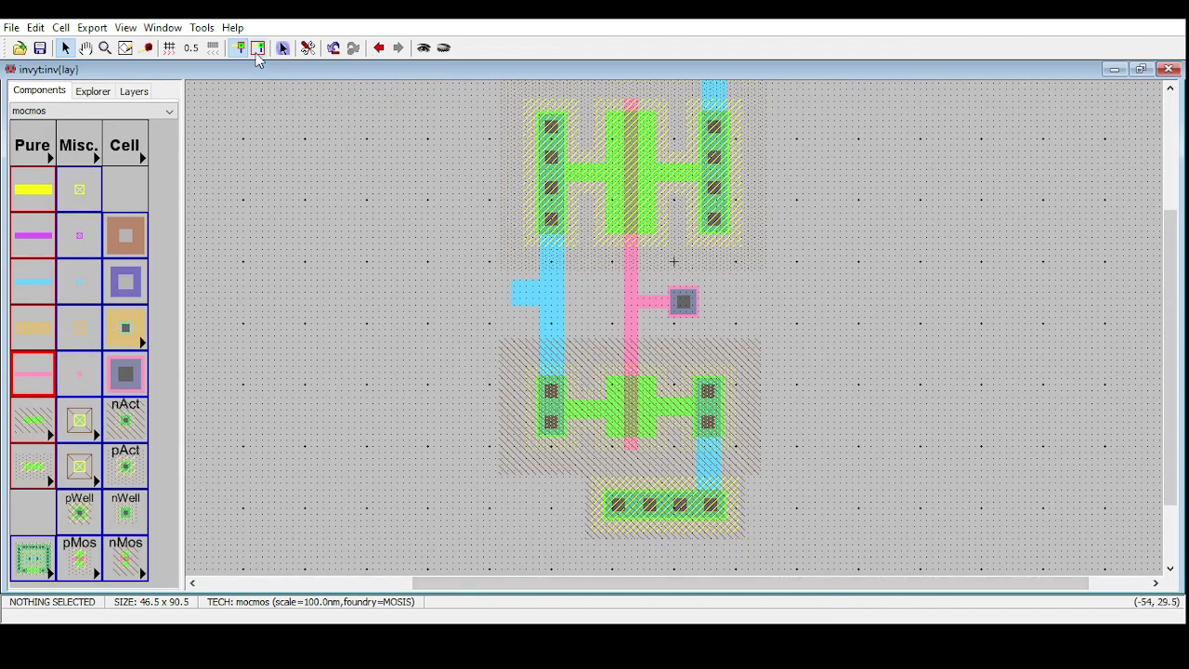
key(ctrl+9)
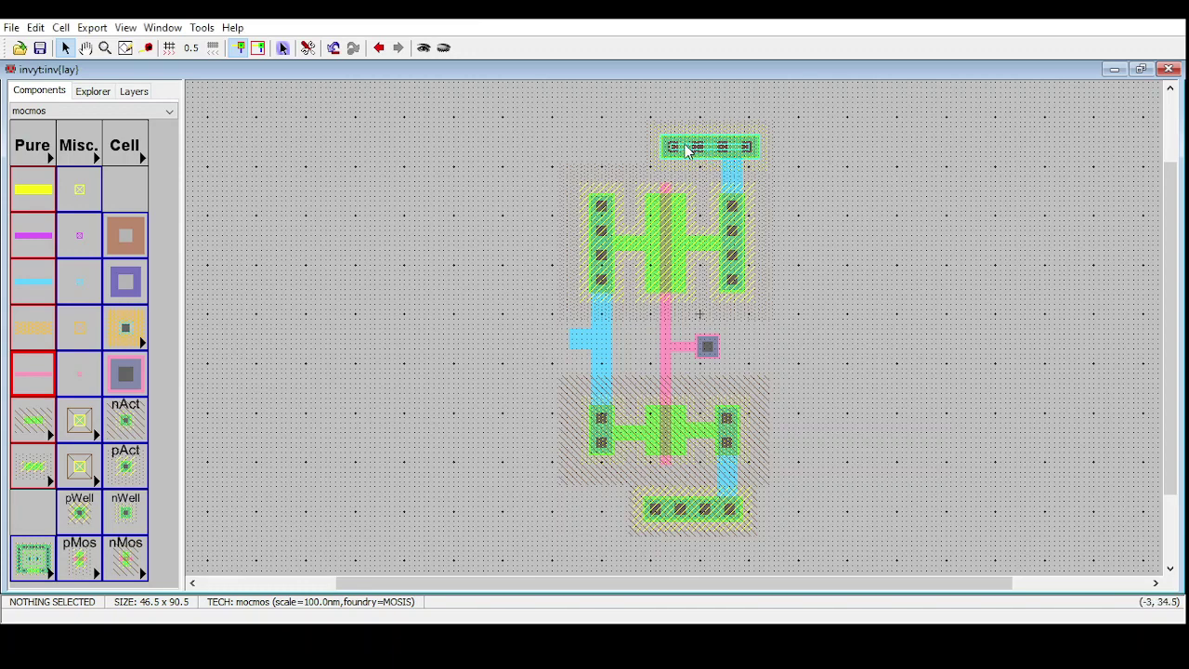
click(709, 349)
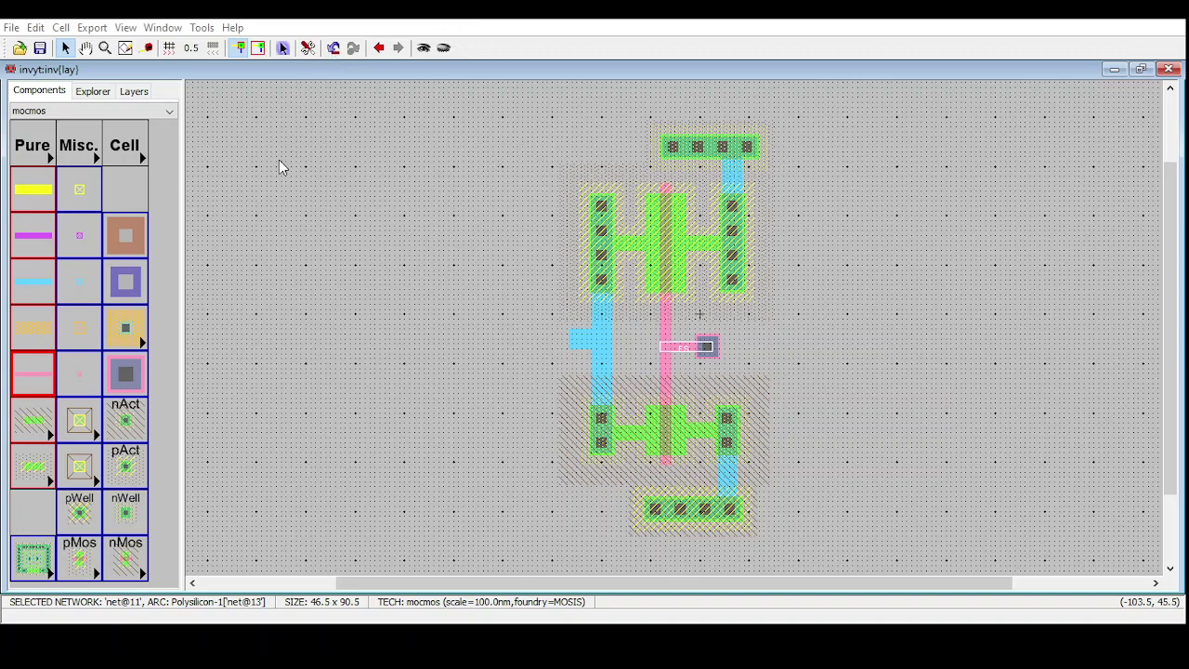
click(869, 302)
click(709, 345)
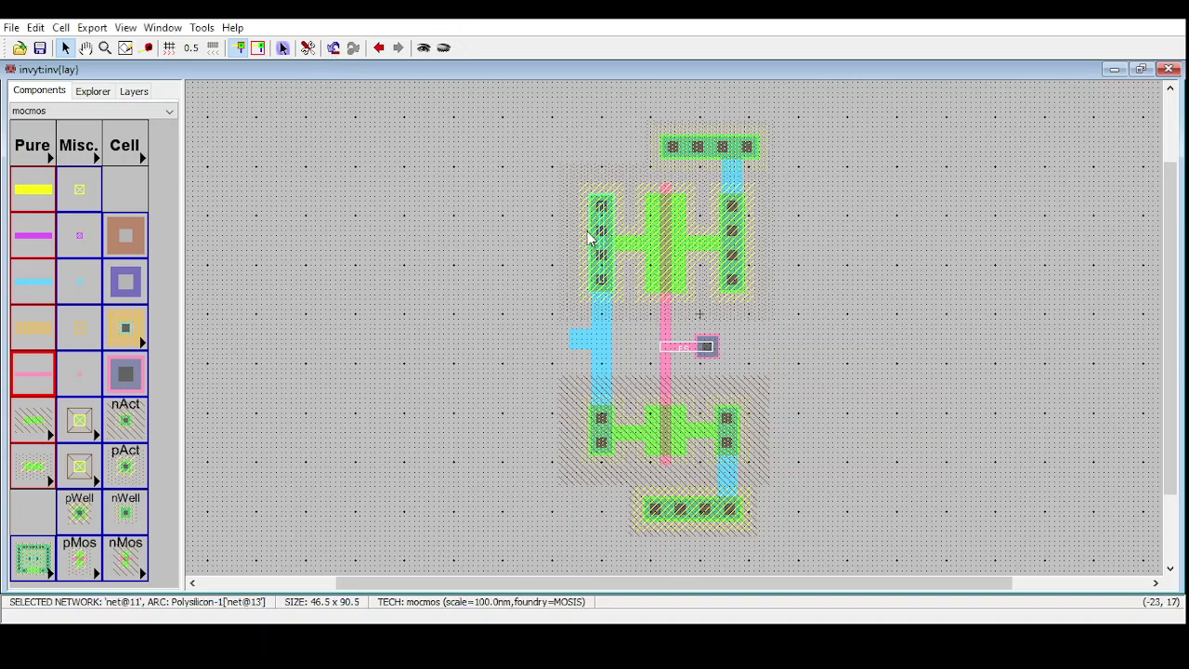
click(848, 372)
click(707, 347)
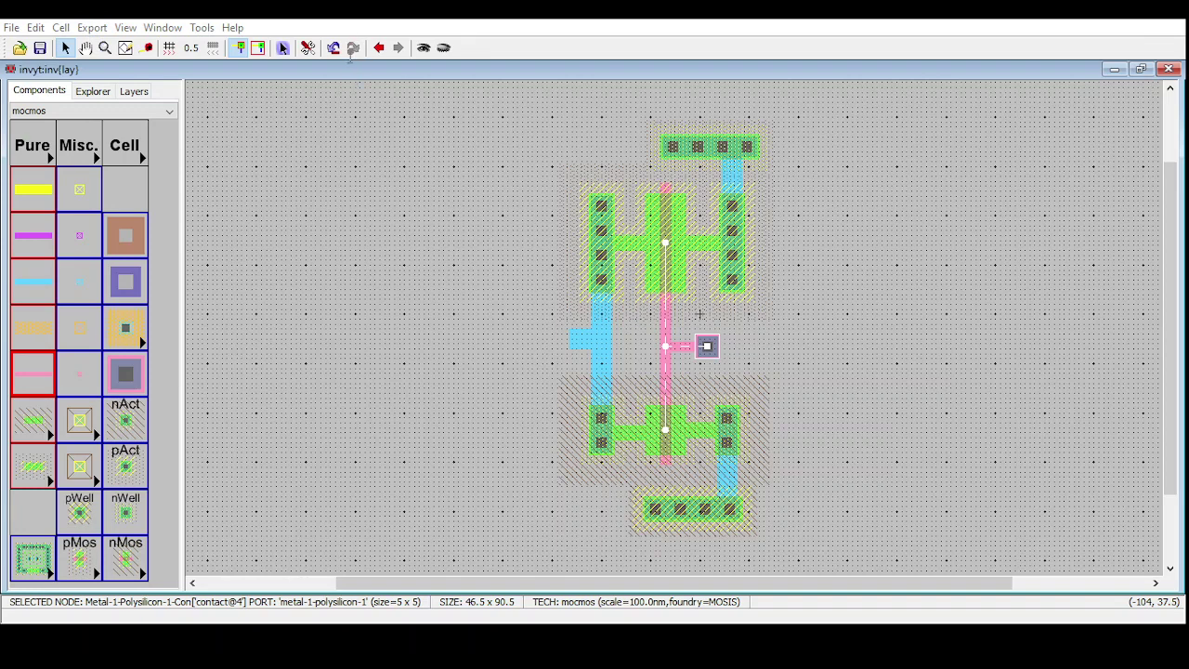
click(851, 381)
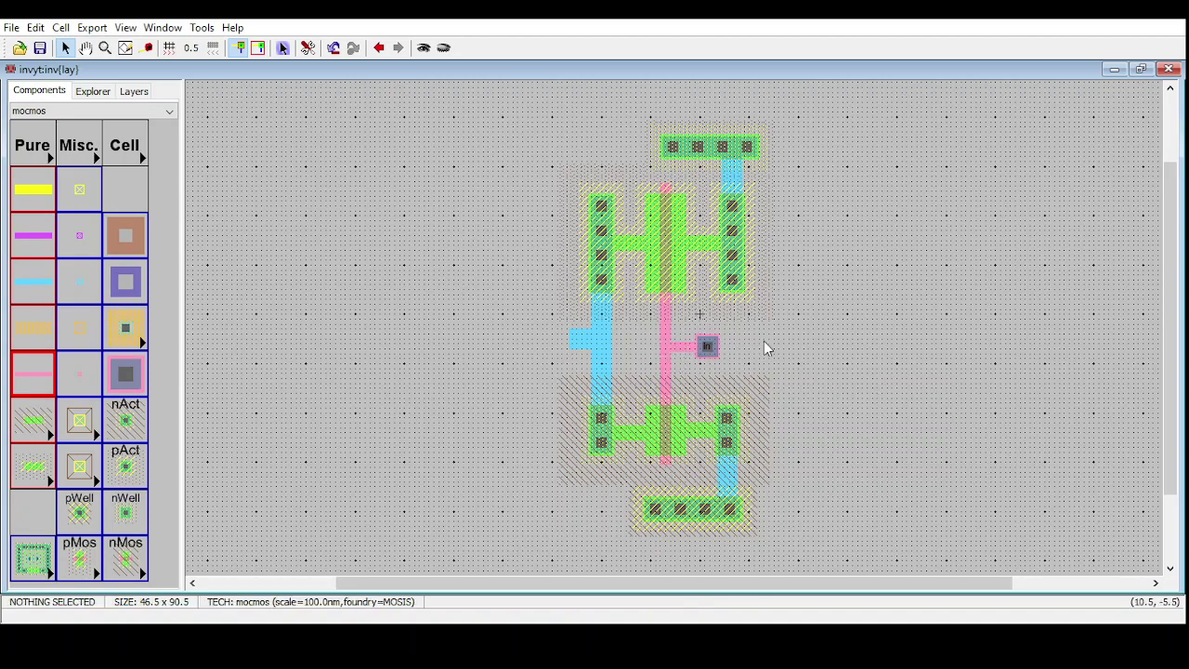
Step: Export the Metal-1 pin at the end of the left output stub as "Y"
ctrl+scroll(781, 365, up, 2)
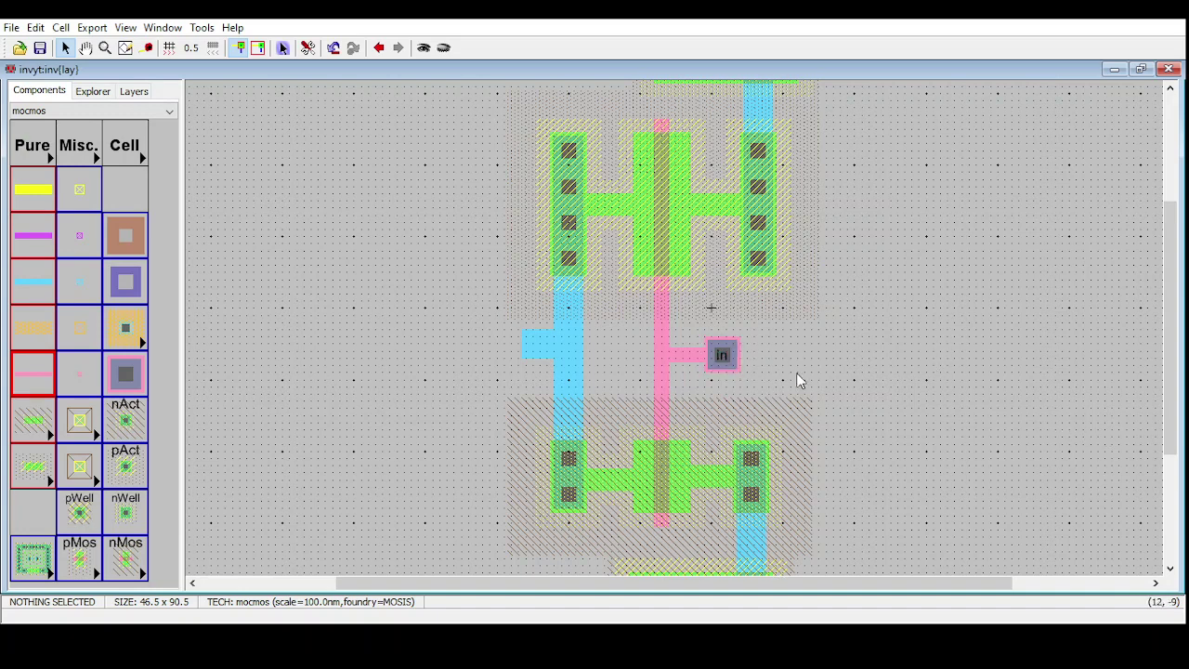
click(534, 349)
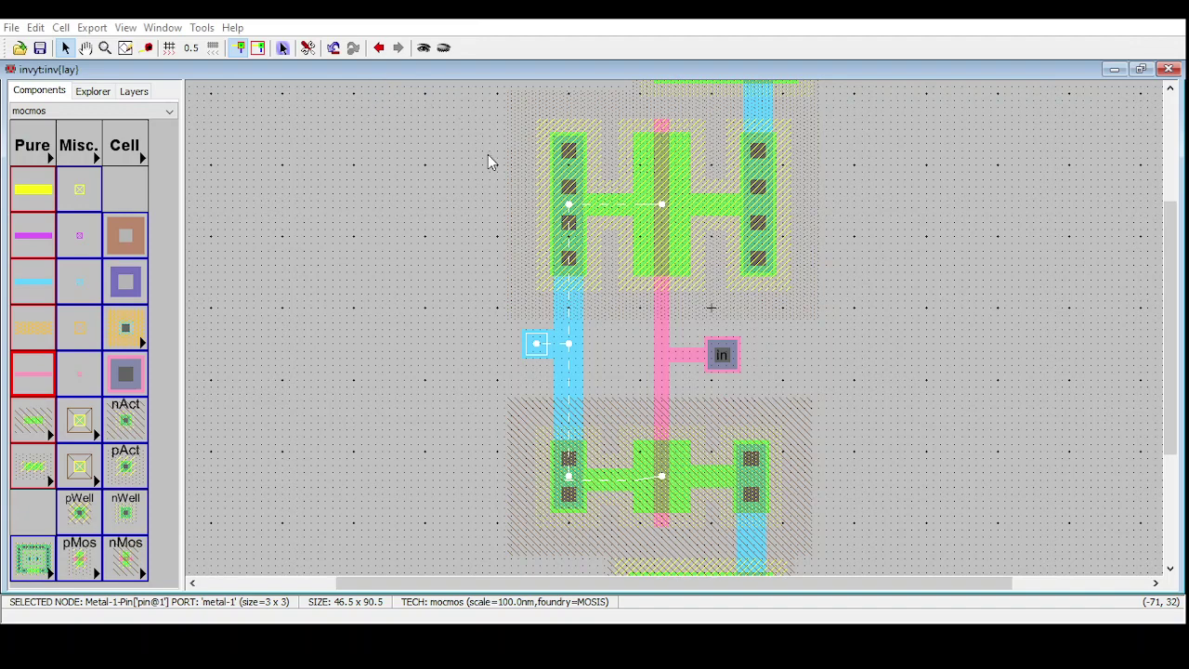
click(679, 314)
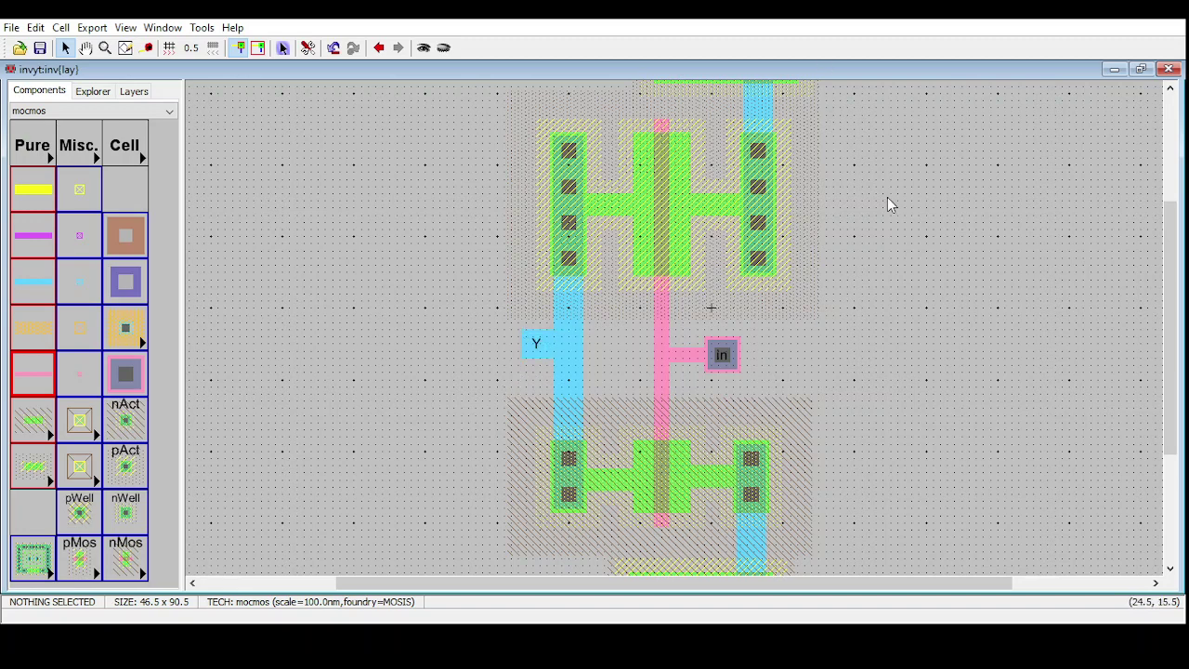
Step: Export the metal-1-substrate port of the Metal-1-N-Well contact above the pMOS transistor as "vdd"
ctrl+scroll(883, 205, down, 3)
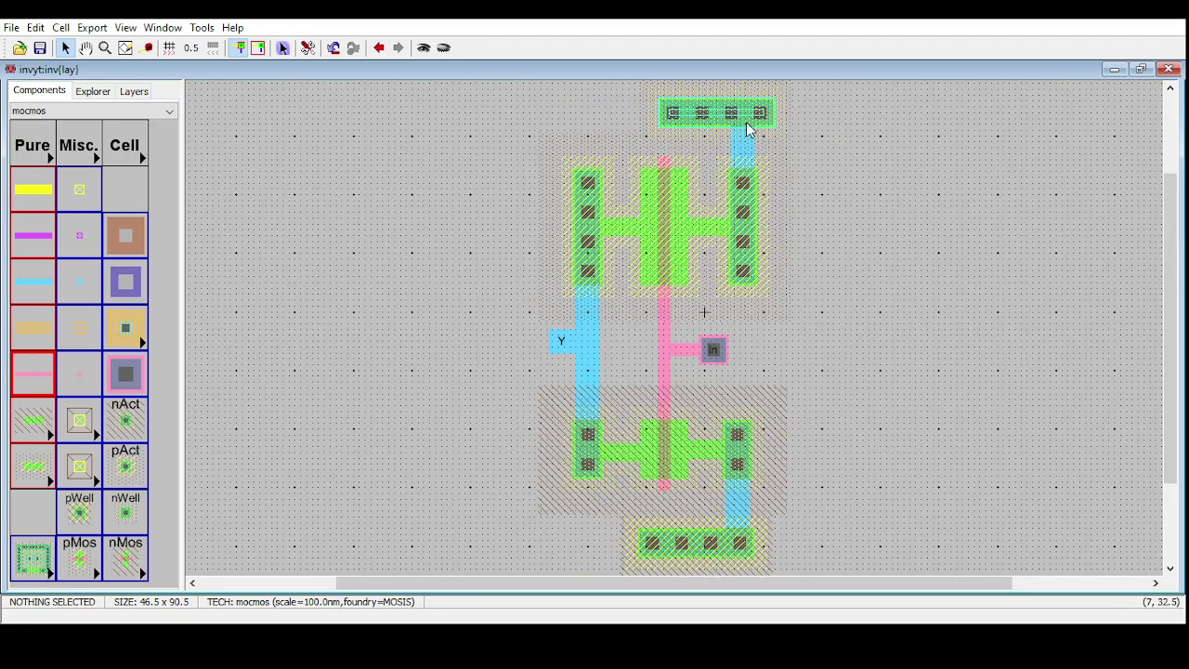
click(723, 118)
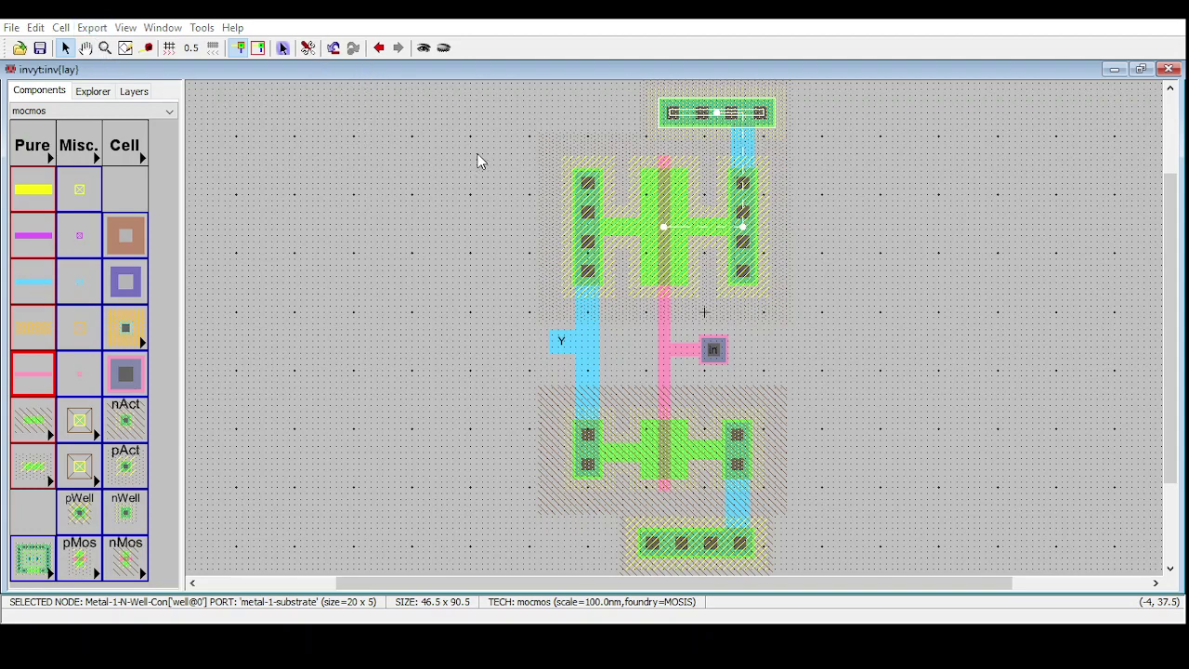
click(896, 166)
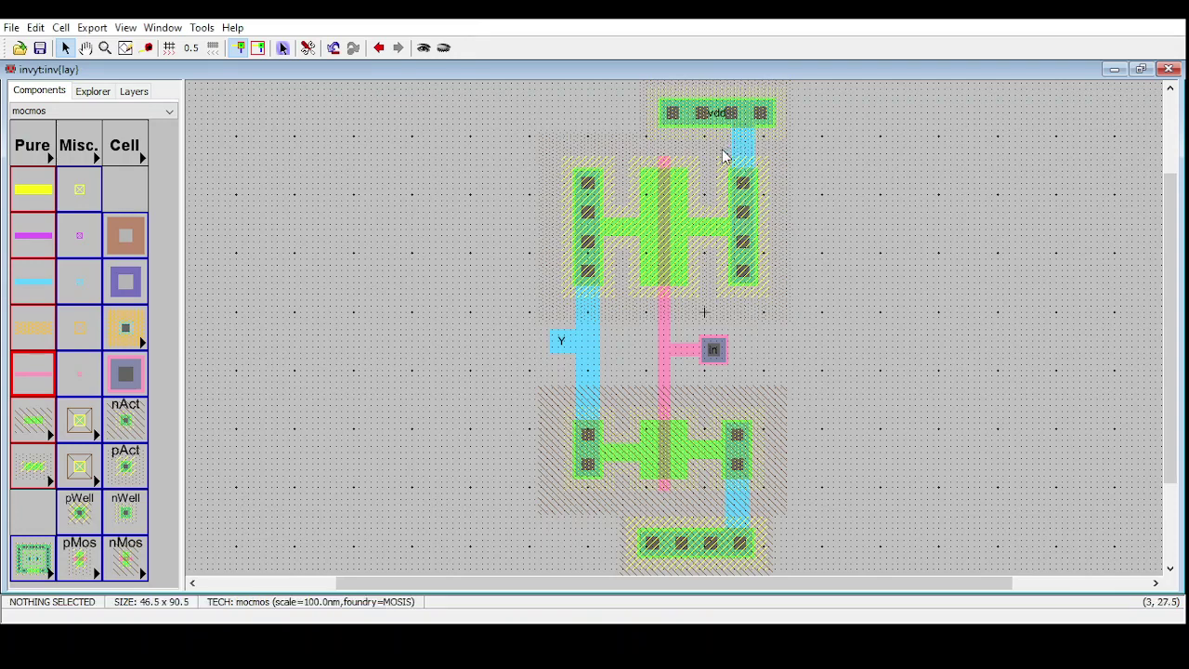
Step: Export the metal-1-well port of the Metal-1-P-Well contact below the nMOS transistor as "gnd"
ctrl+scroll(725, 130, up, 1)
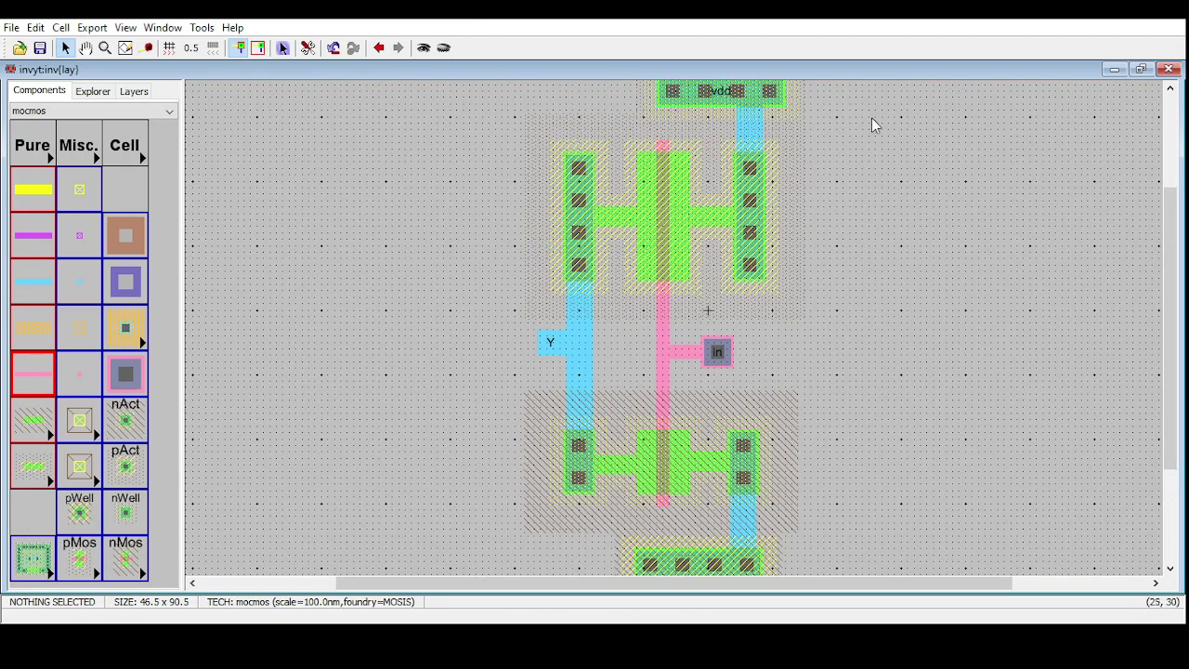
ctrl+scroll(861, 154, down, 1)
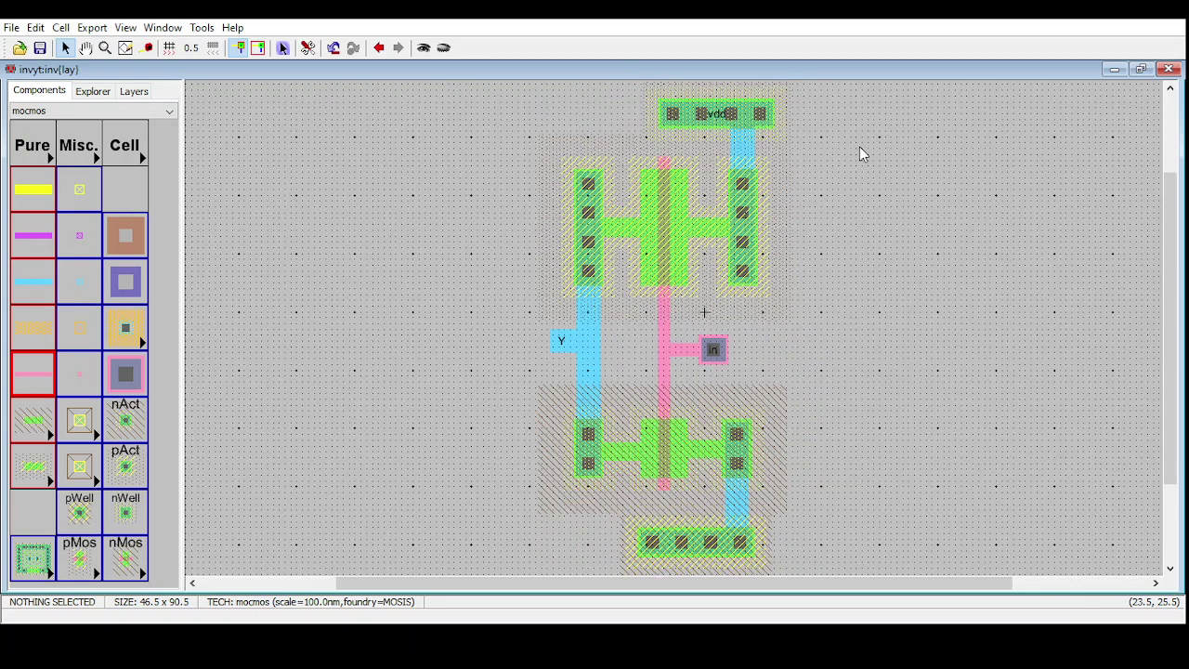
click(698, 549)
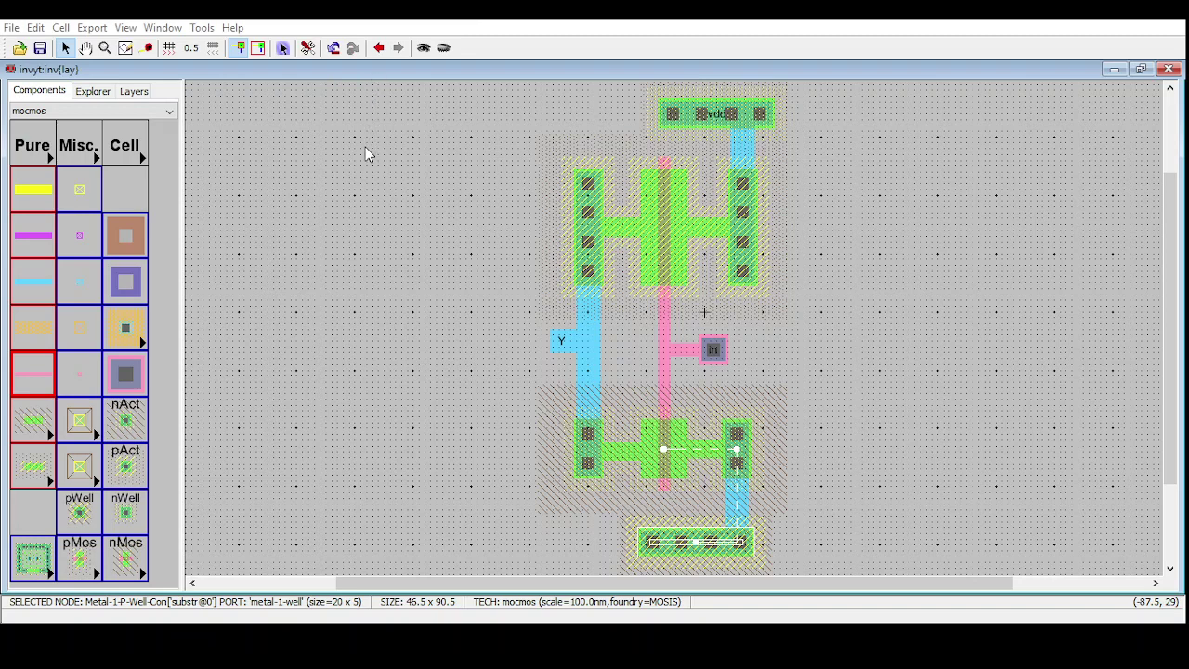
click(953, 399)
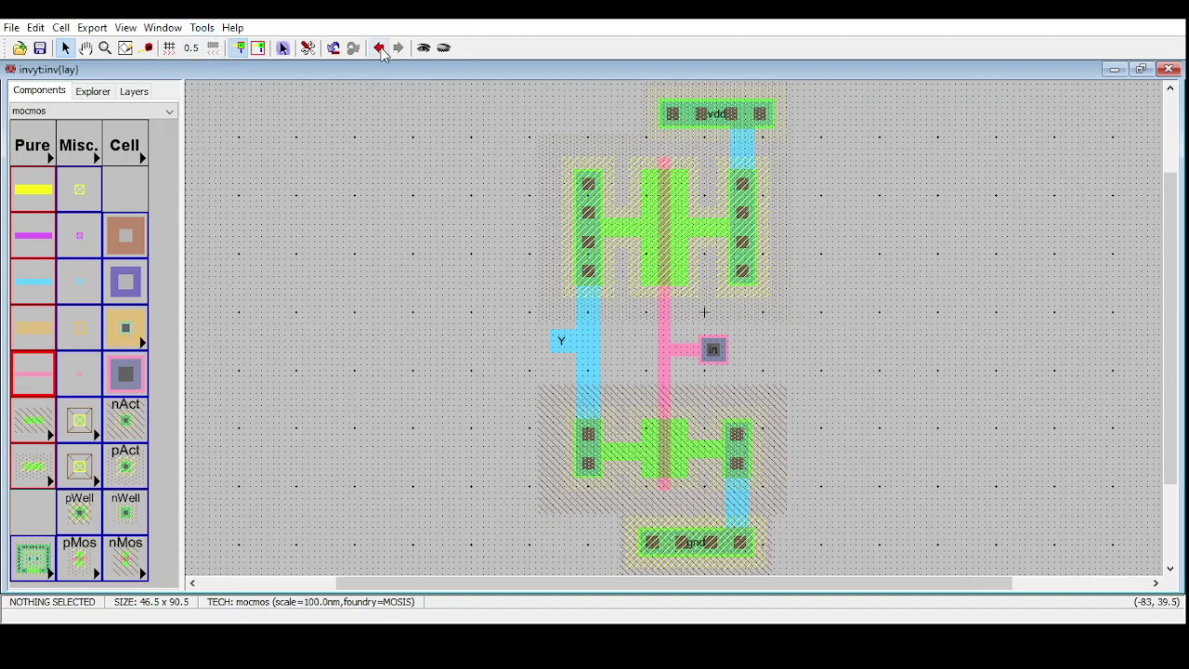
Step: Review the design rule check result for inv{lay} in the messages, and open the layout's simulation in a maximized window
click(1141, 69)
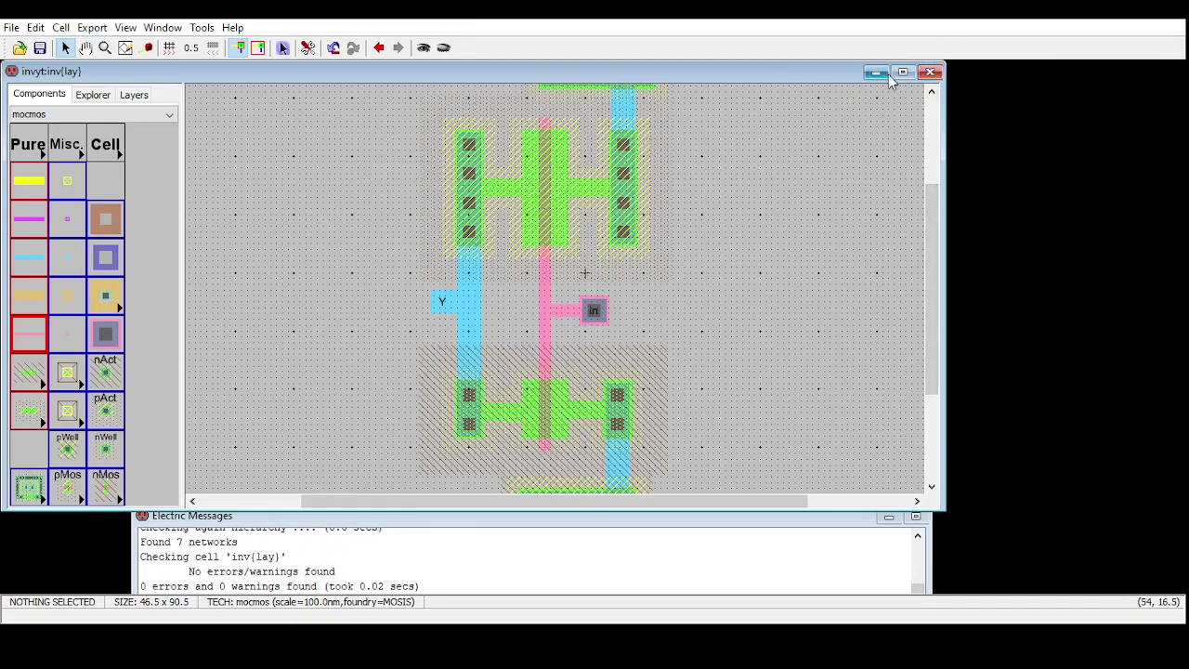
drag(142, 586, 226, 586)
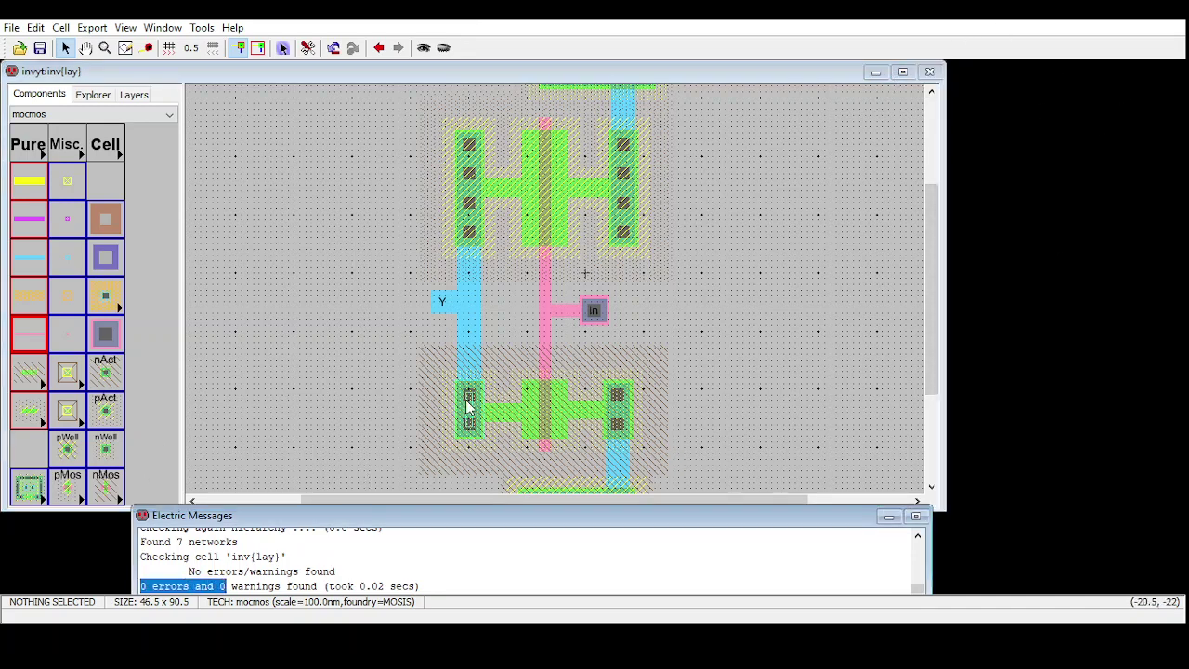
click(902, 72)
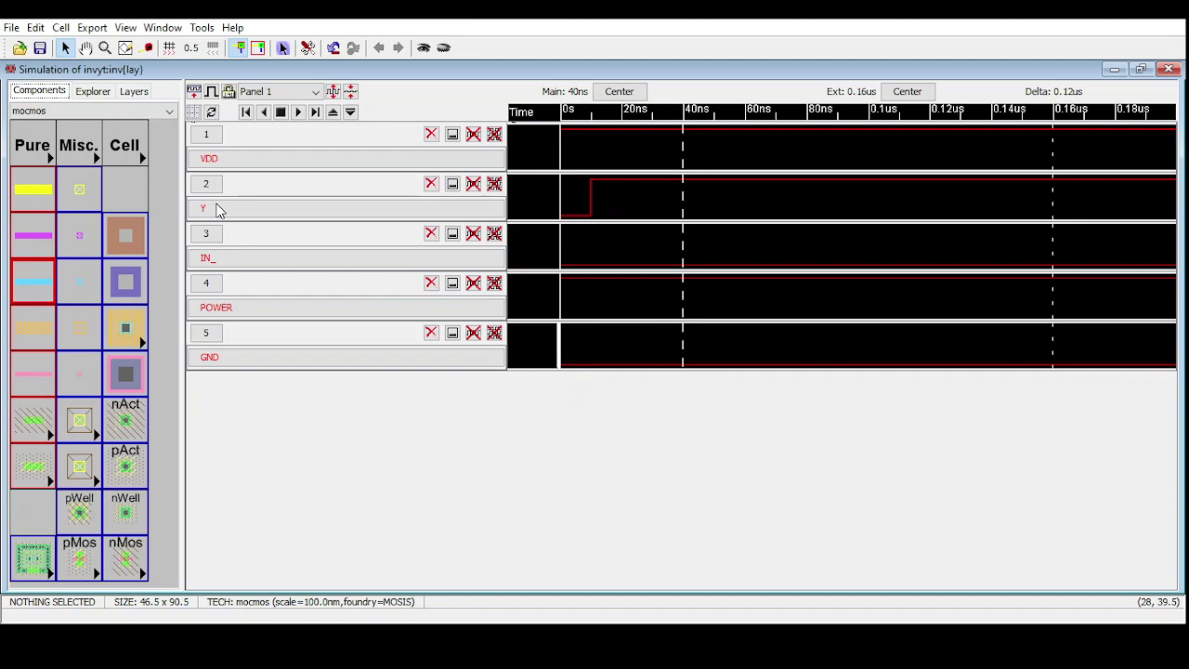
Step: Move the main time cursor to about 28.2 ns and drive the IN_ signal high from there
click(231, 262)
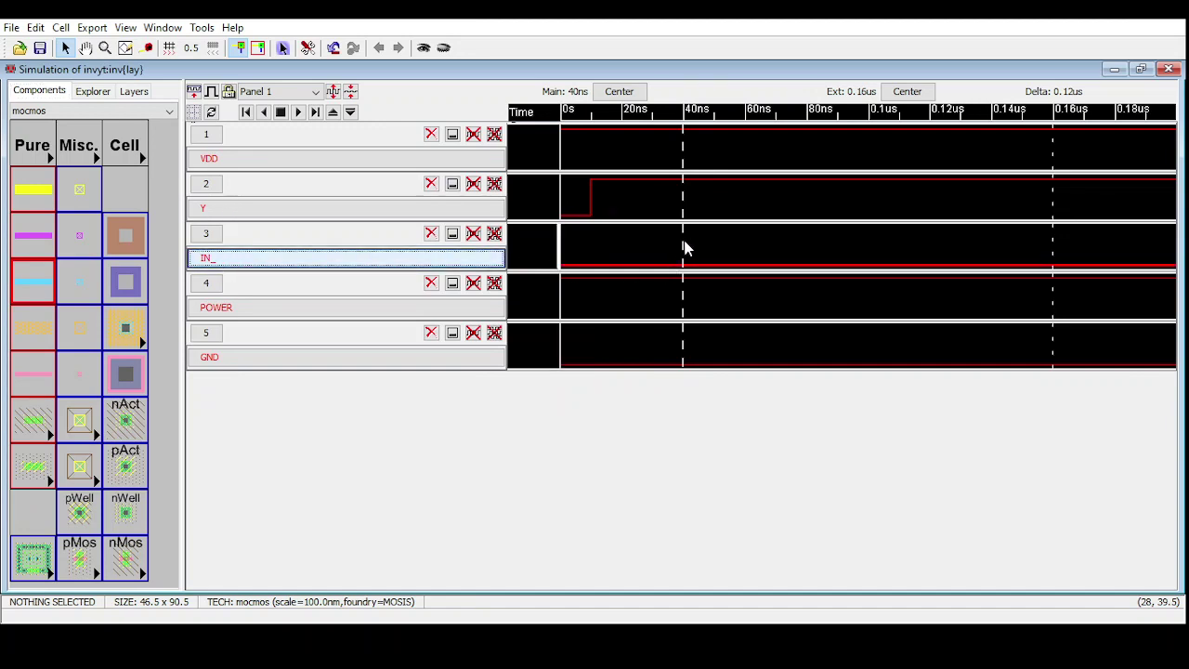
mouse_move(679, 244)
mouse_down()
mouse_move(650, 232)
mouse_move(683, 244)
mouse_up()
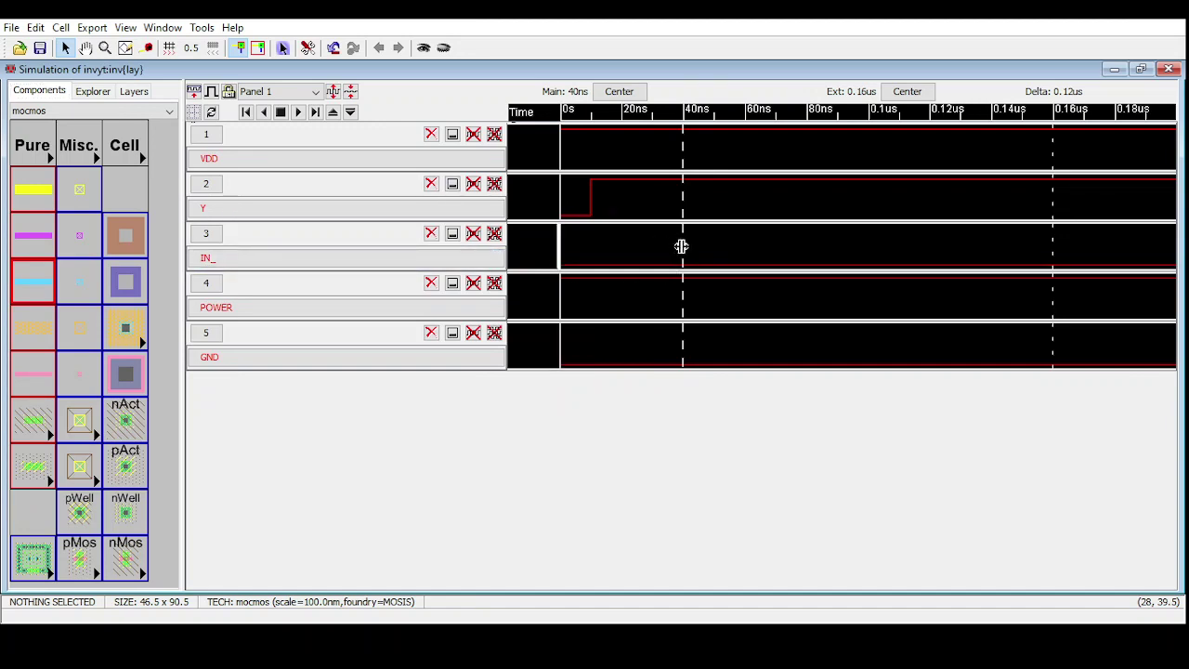
click(233, 259)
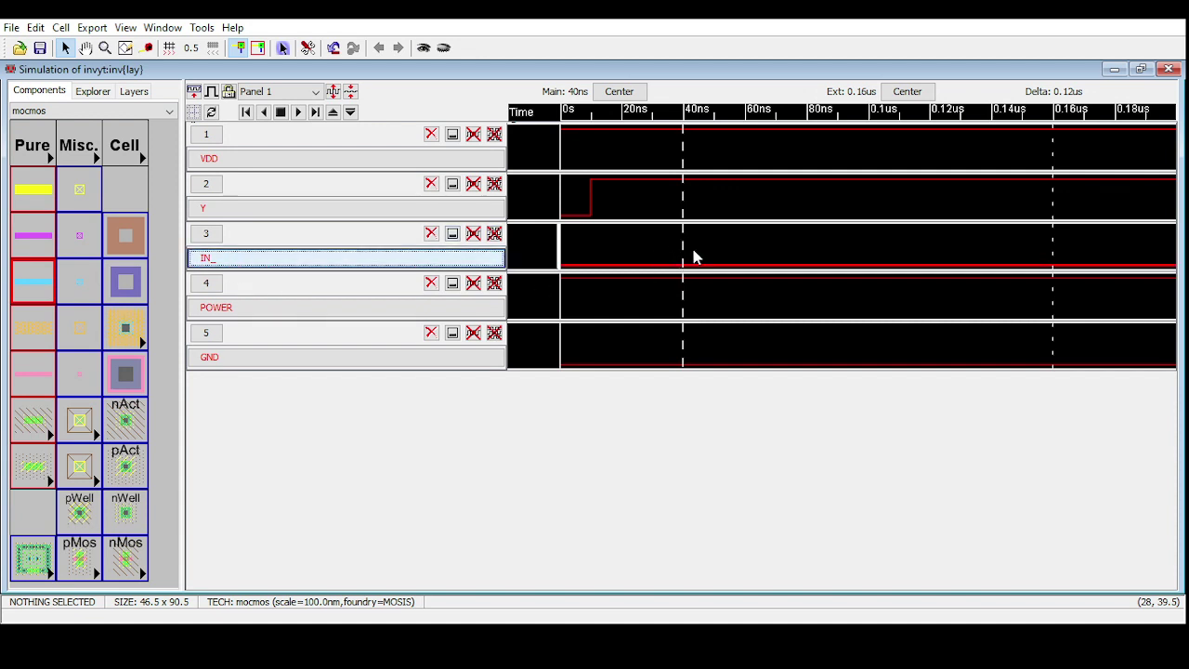
drag(683, 246, 648, 248)
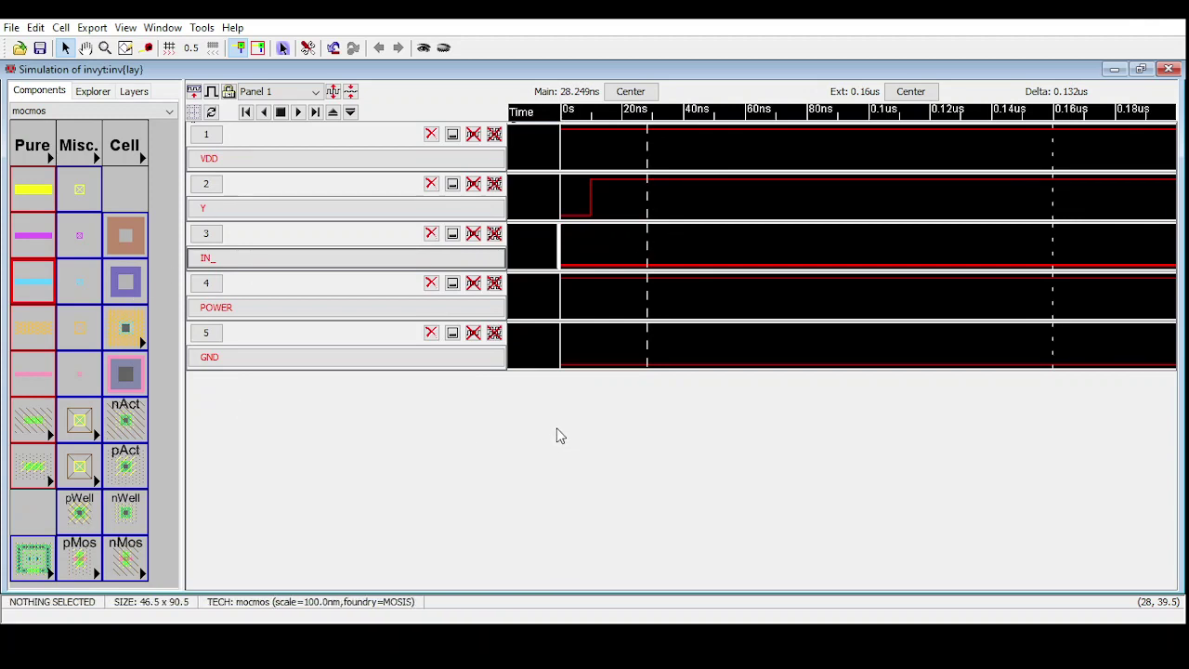
key(v)
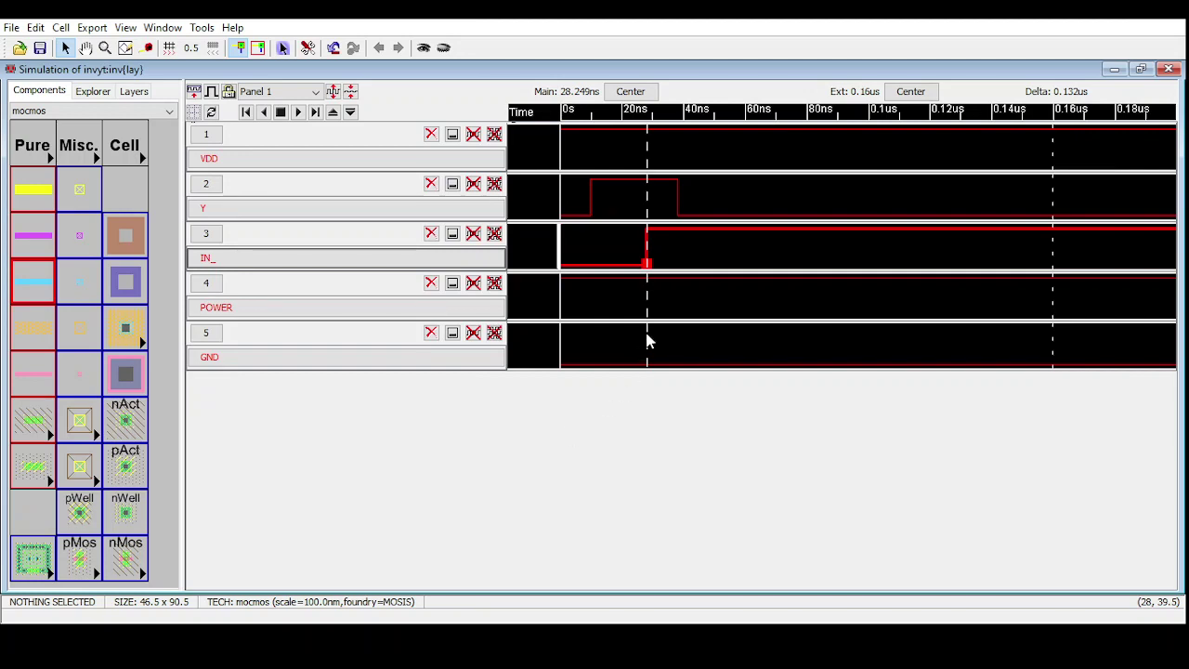
Step: Move the main time cursor to about 52.8 ns and drive the IN_ signal low from there
drag(648, 340, 720, 344)
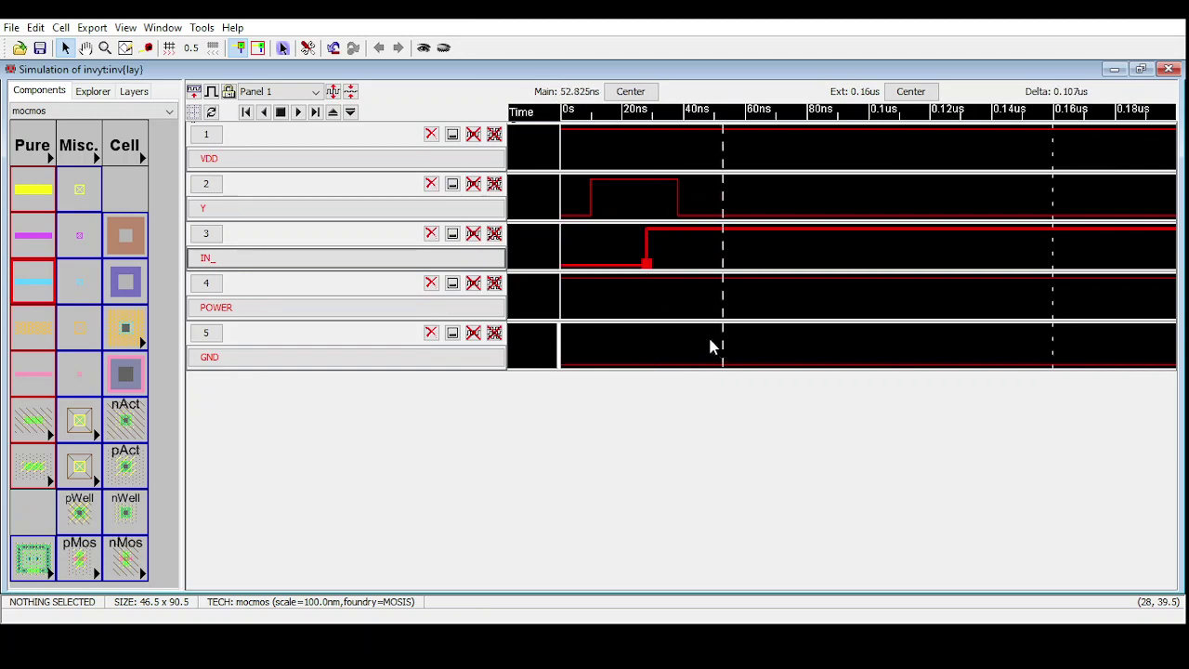
key(g)
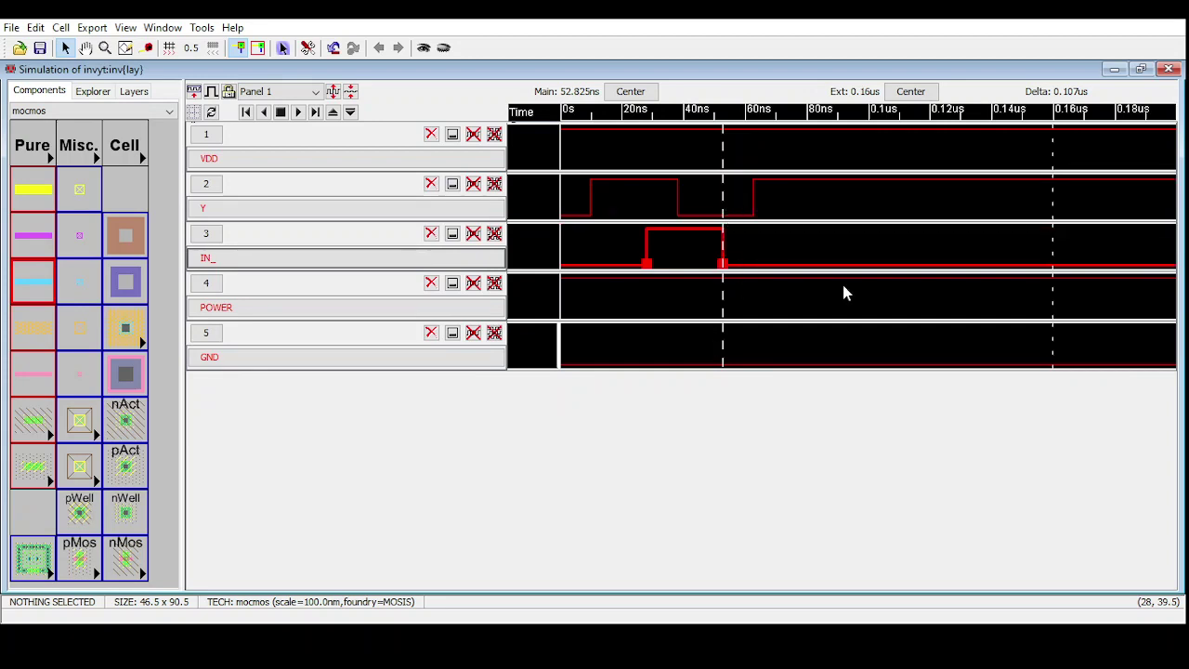
click(722, 309)
Step: Add a second IN_ pulse, going high at about 75.4 ns and low at about 98.3 ns, and highlight the Y waveform
click(324, 263)
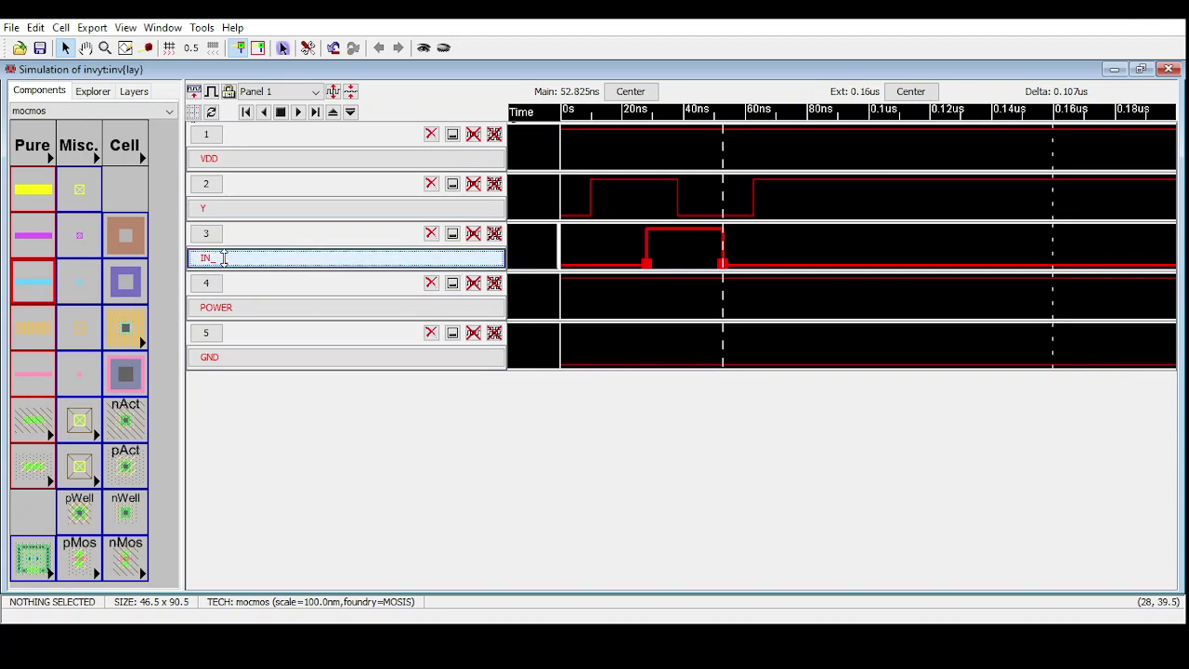
drag(722, 186, 793, 210)
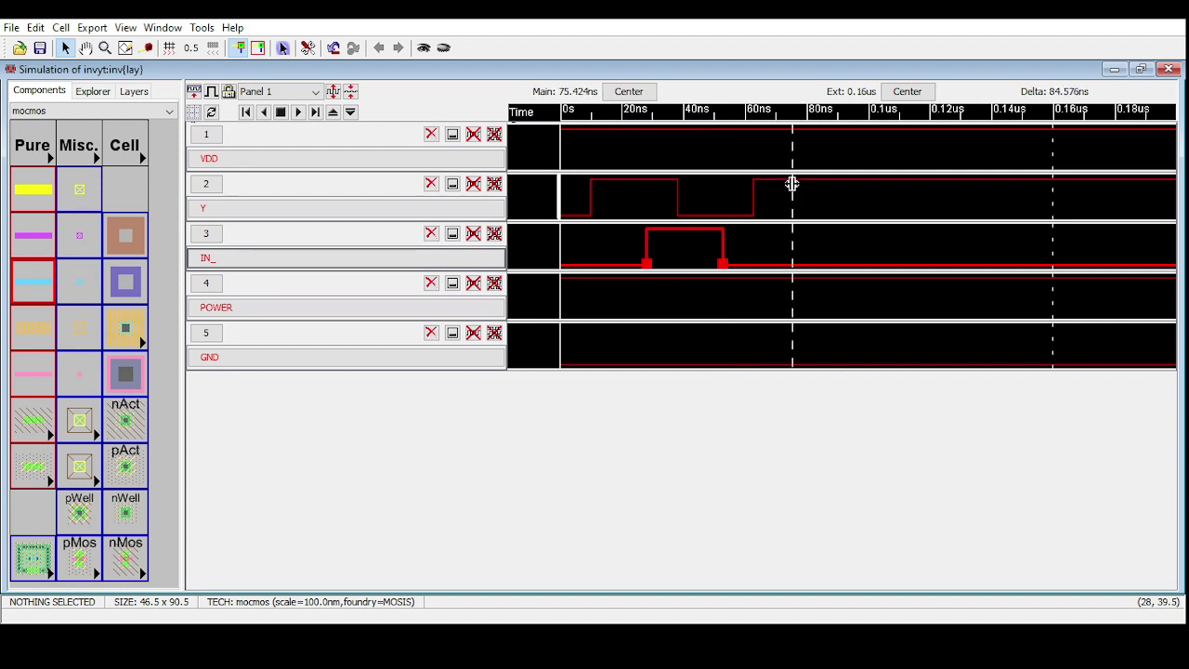
key(v)
drag(791, 318, 863, 312)
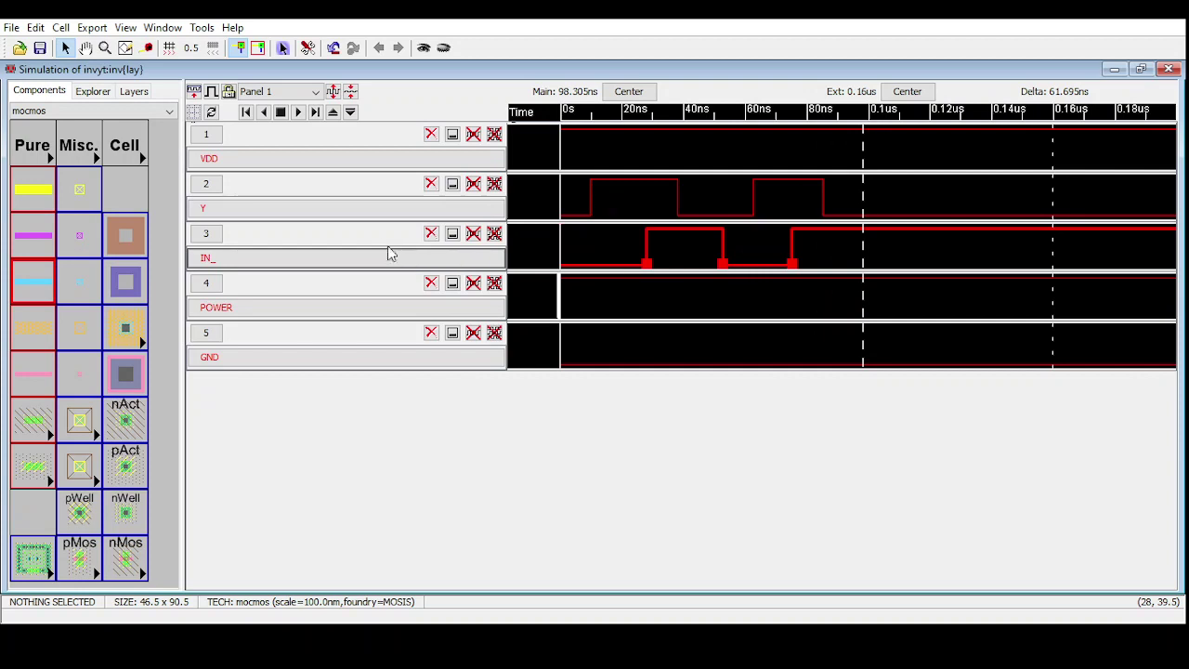
key(g)
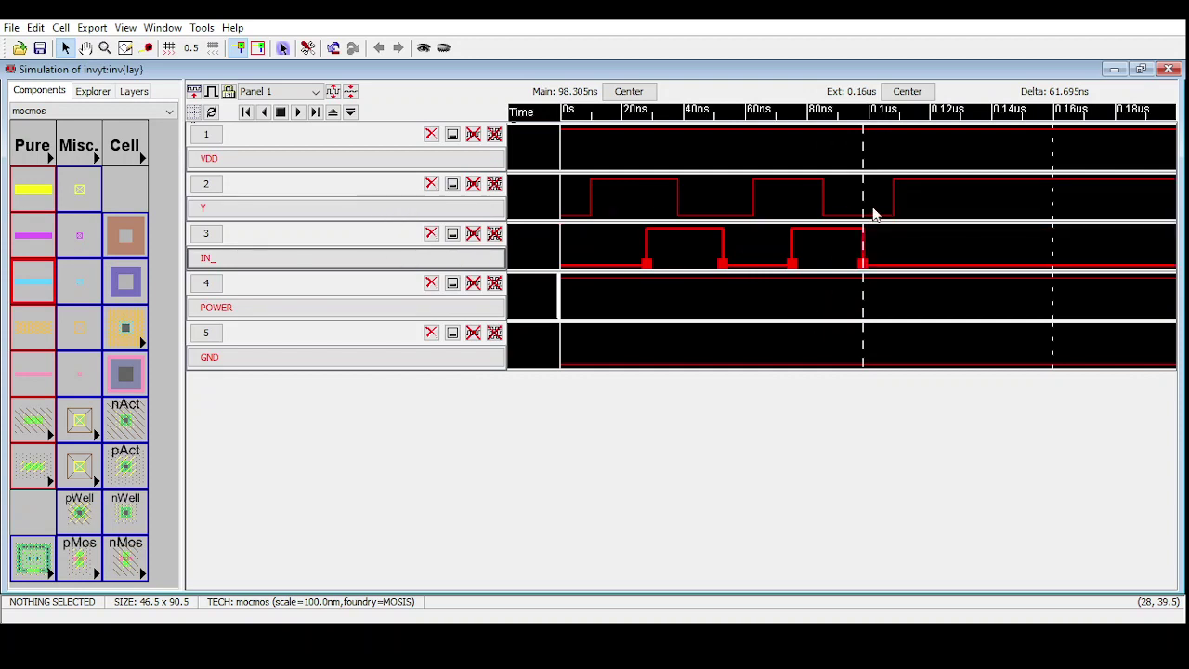
click(315, 212)
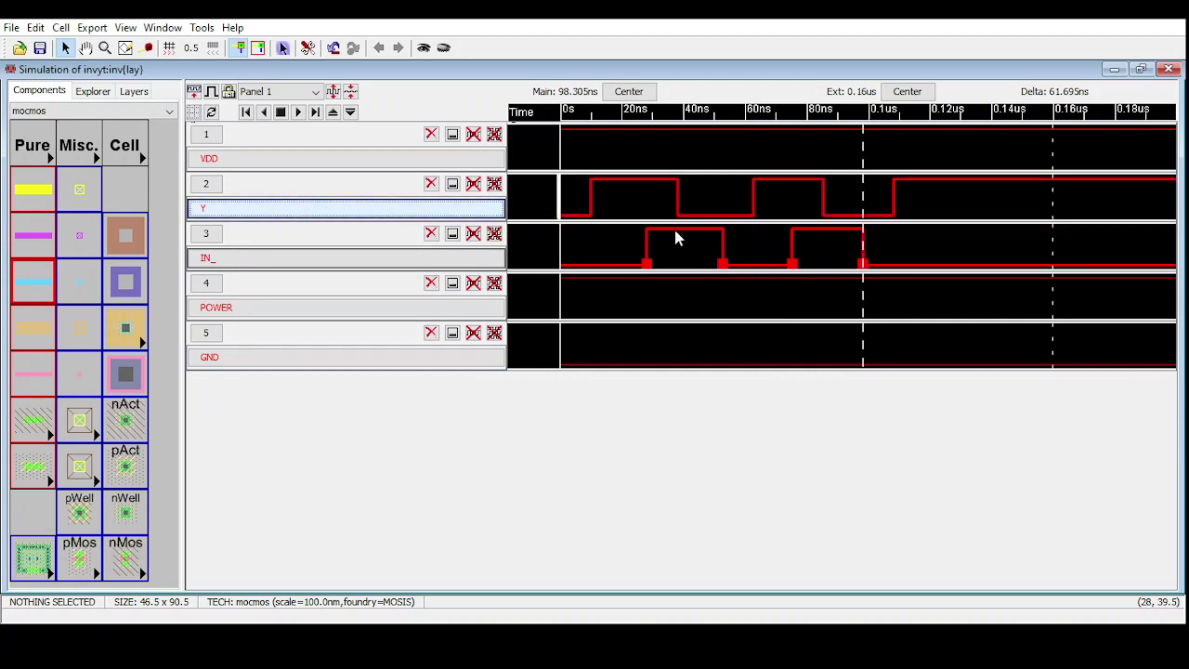